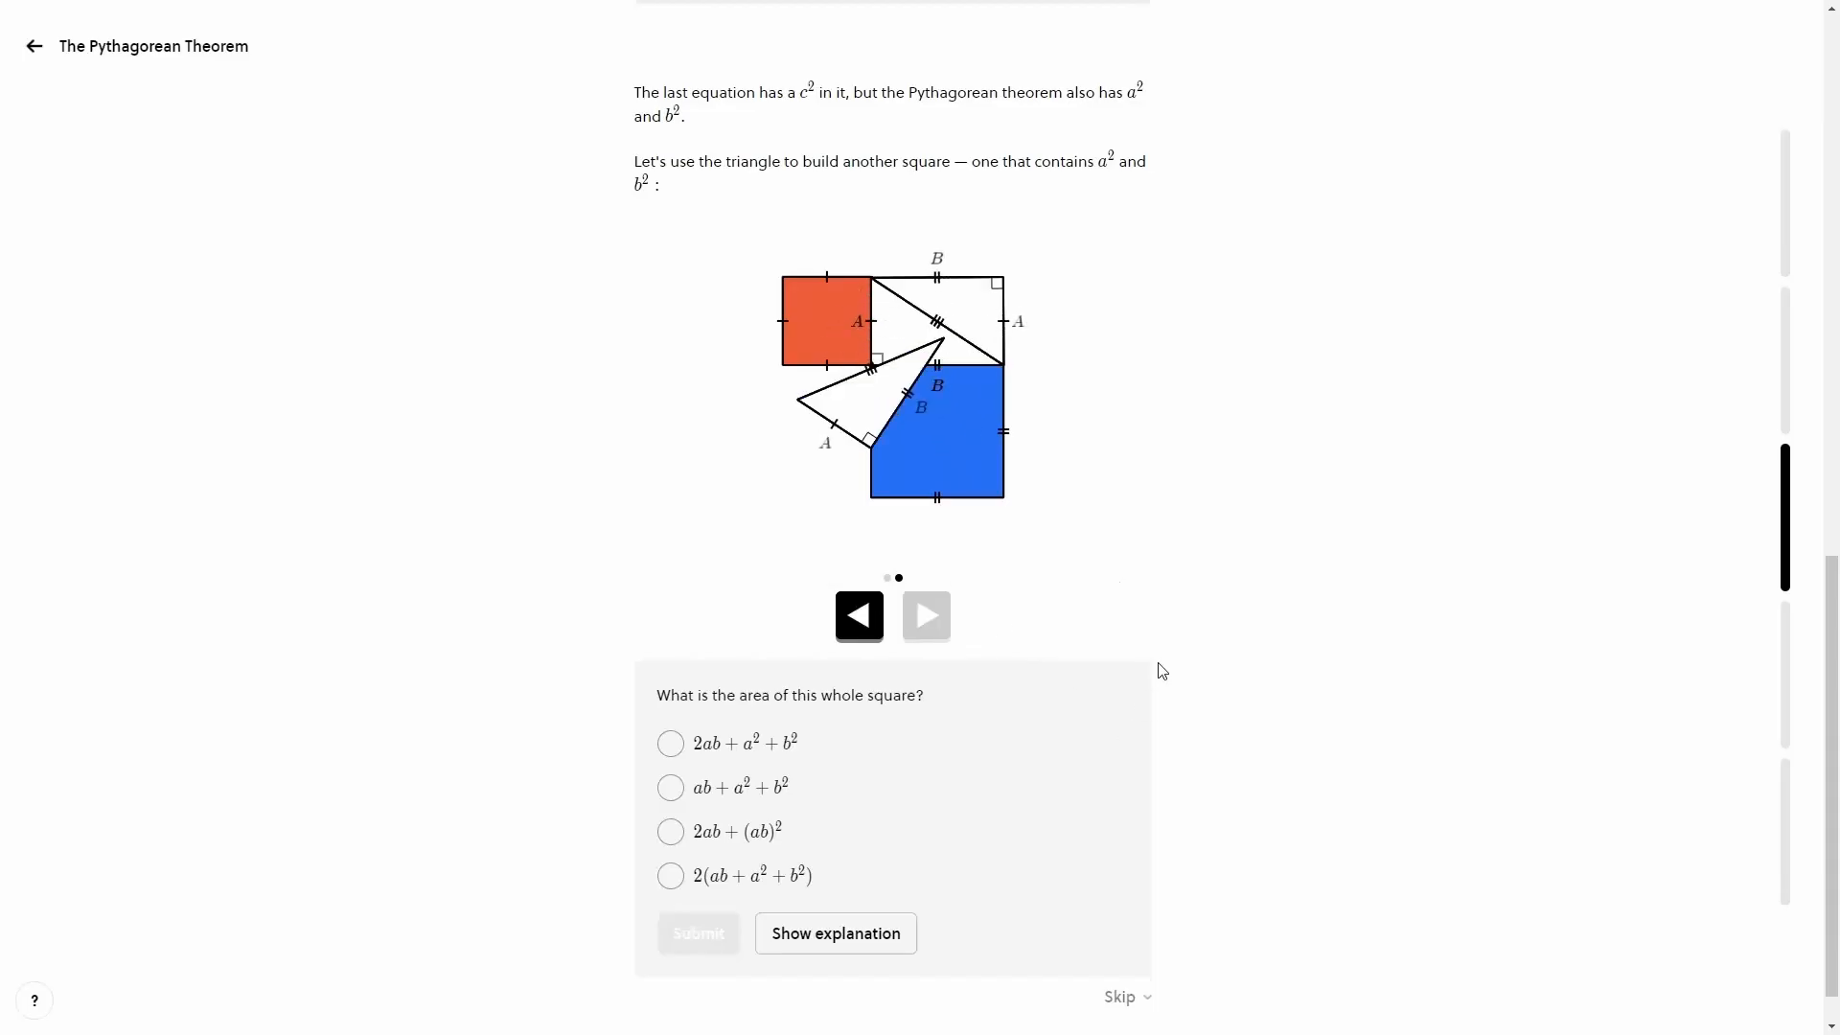
Step: Confirm the correct answer, lower the Leg Ratio slider, run the orbit simulation twice and advance the slide
{"action": "key", "text": "Return"}
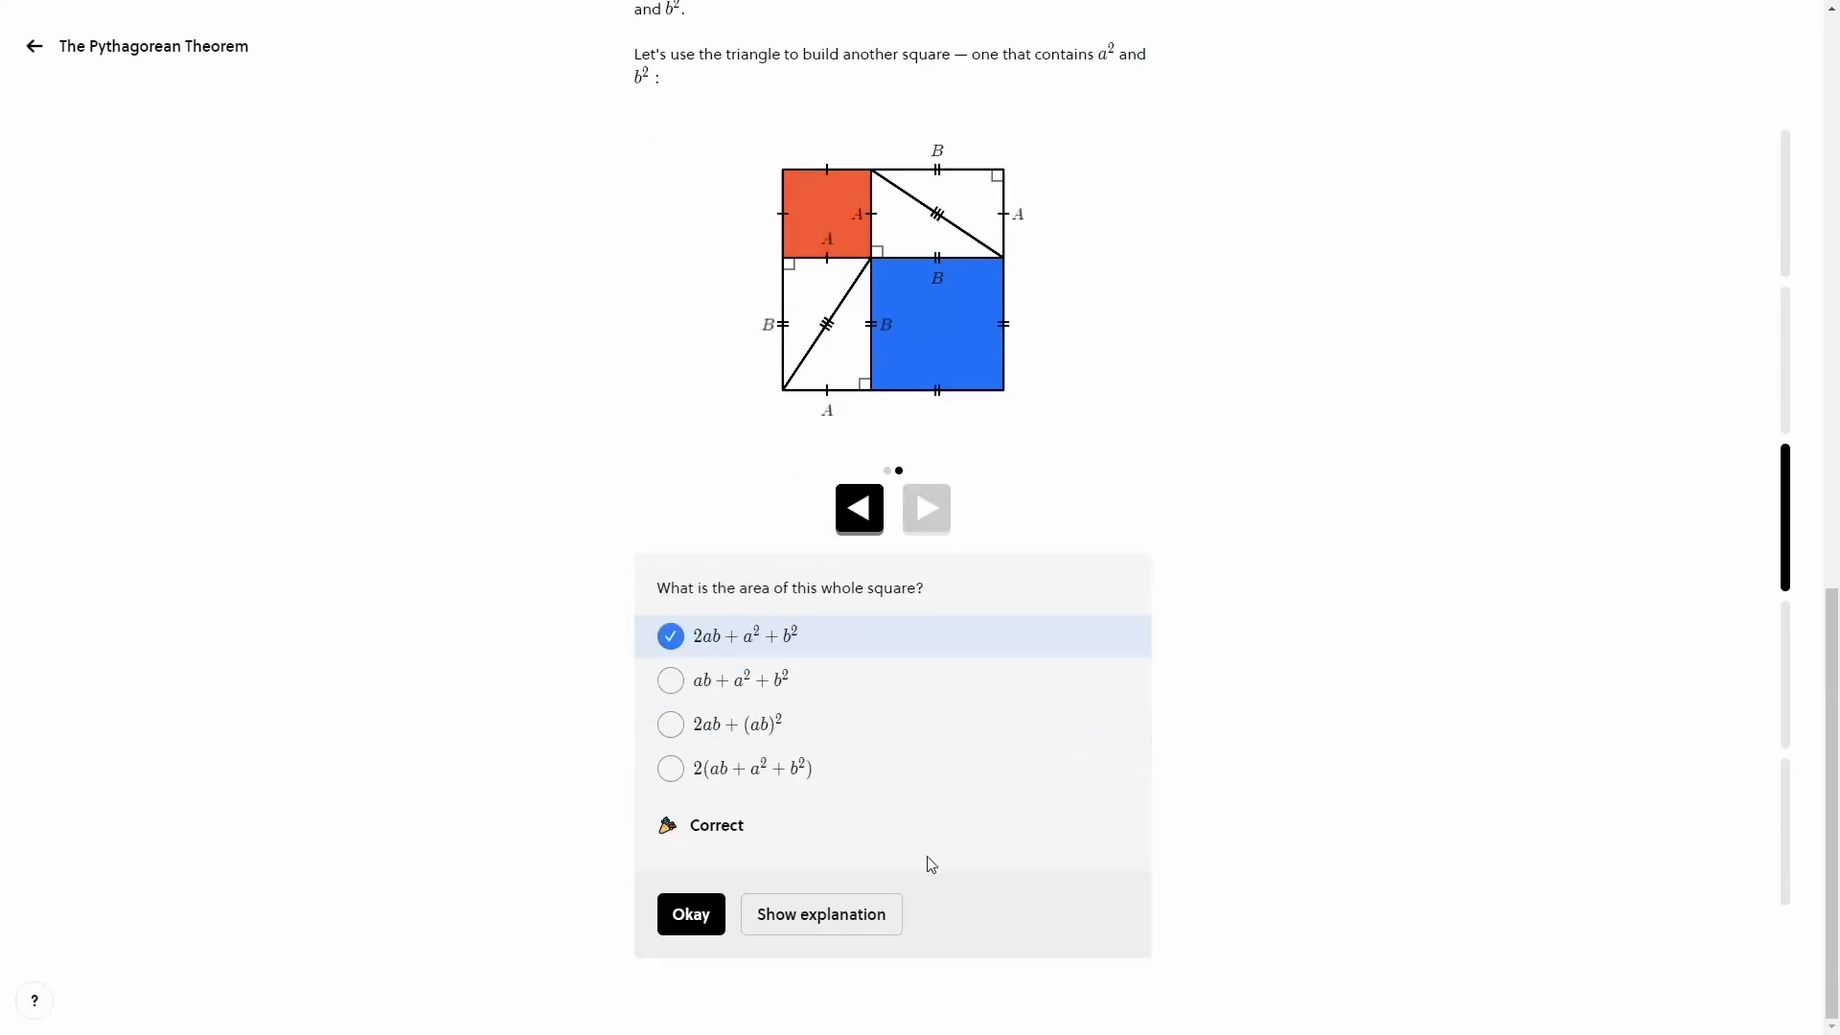
{"action": "left_click_drag", "start_coordinate": [945, 613], "coordinate": [726, 607]}
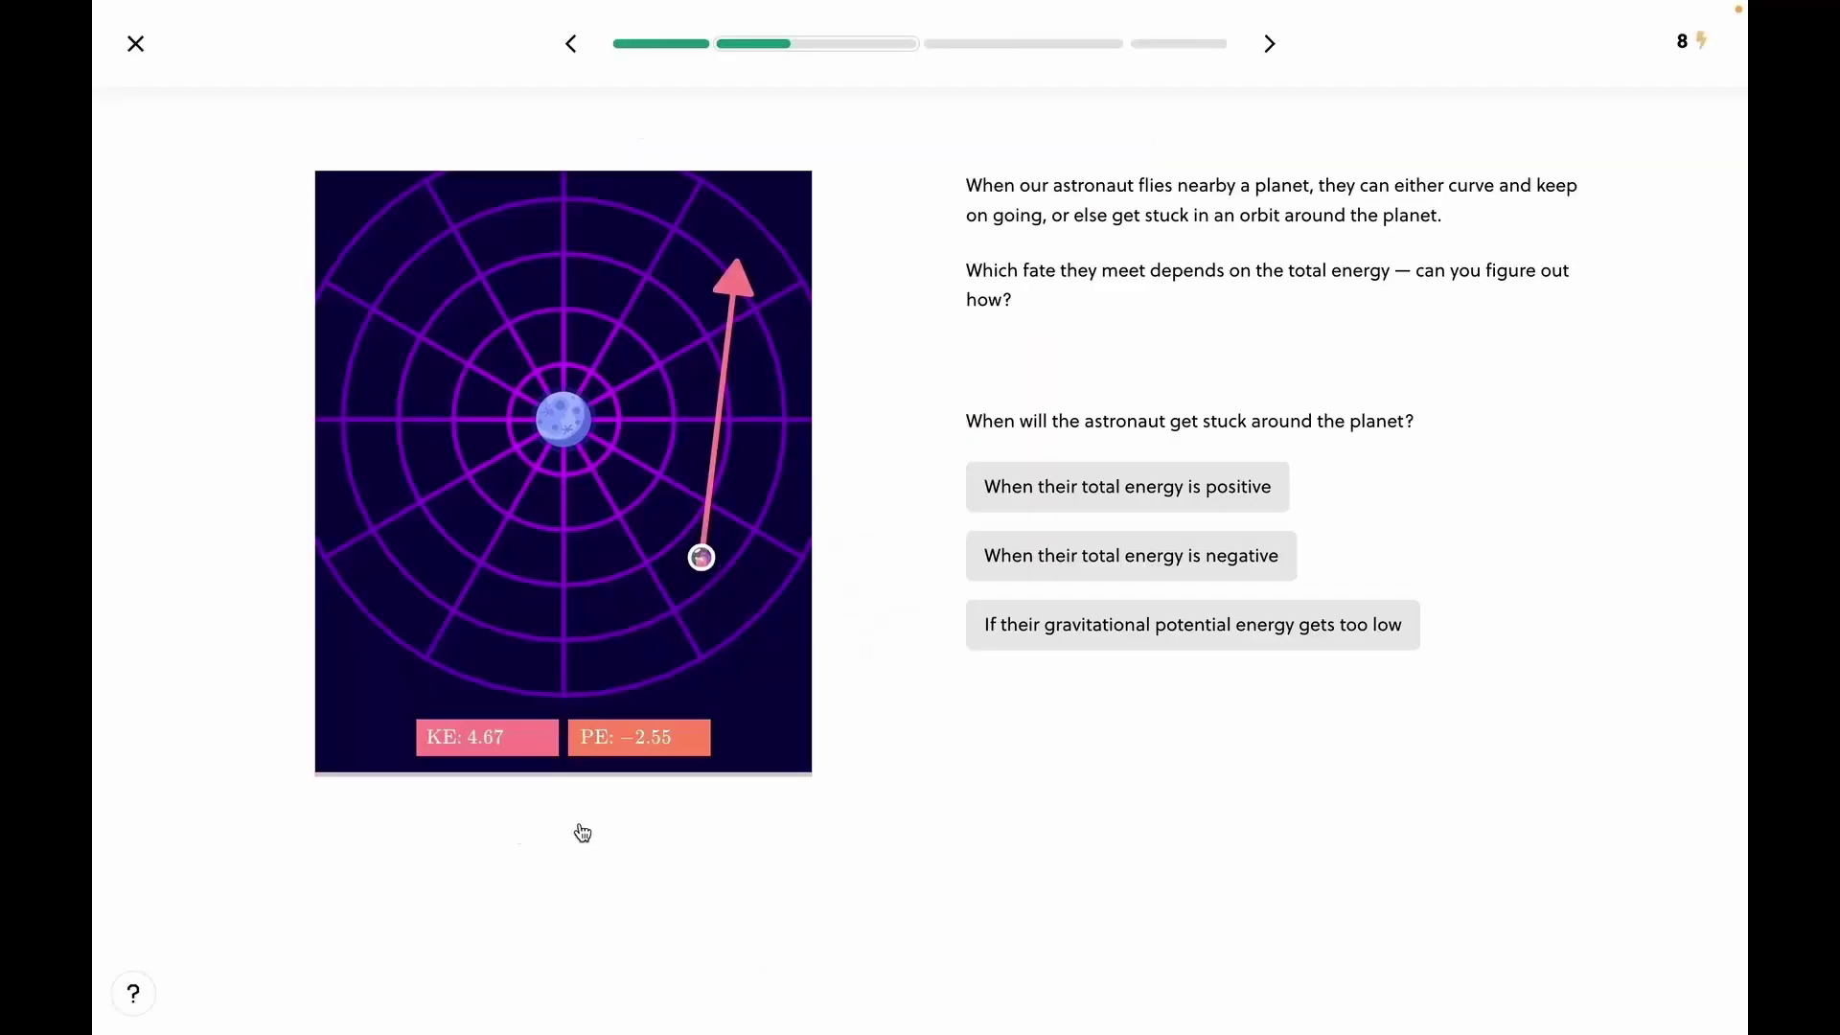
{"action": "left_click", "coordinate": [575, 823]}
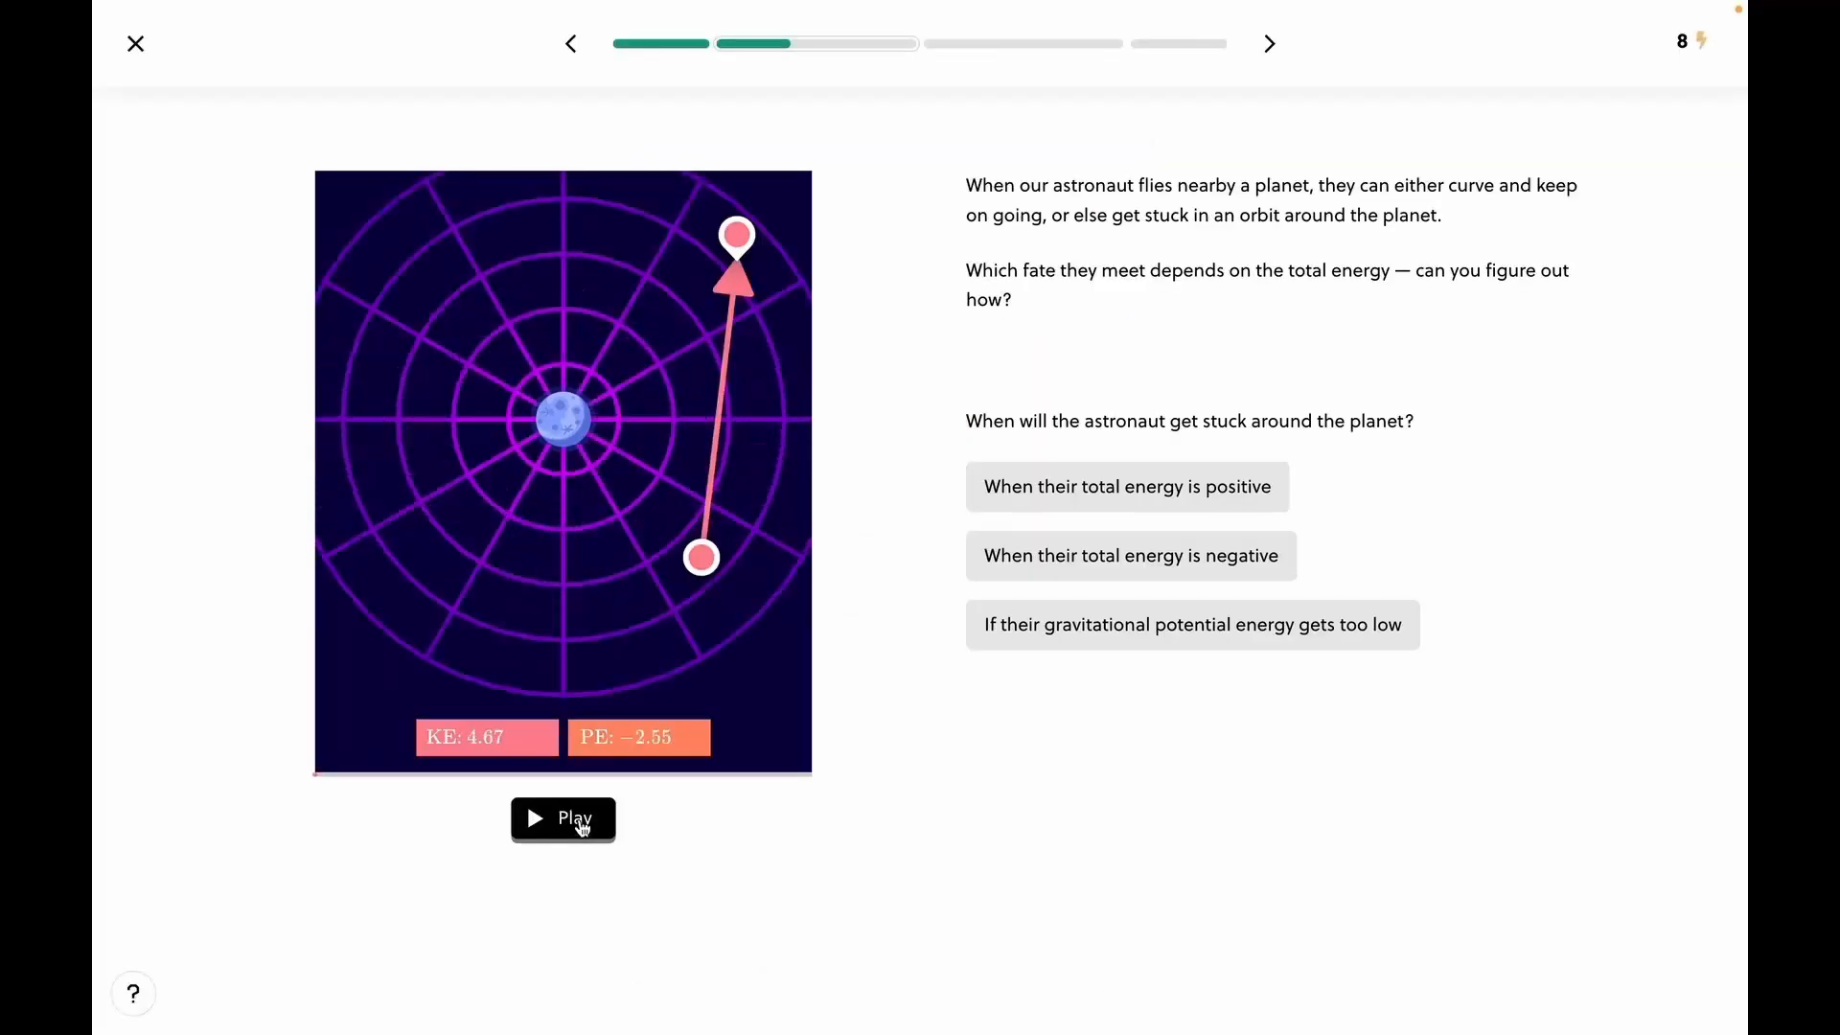
{"action": "left_click", "coordinate": [568, 819]}
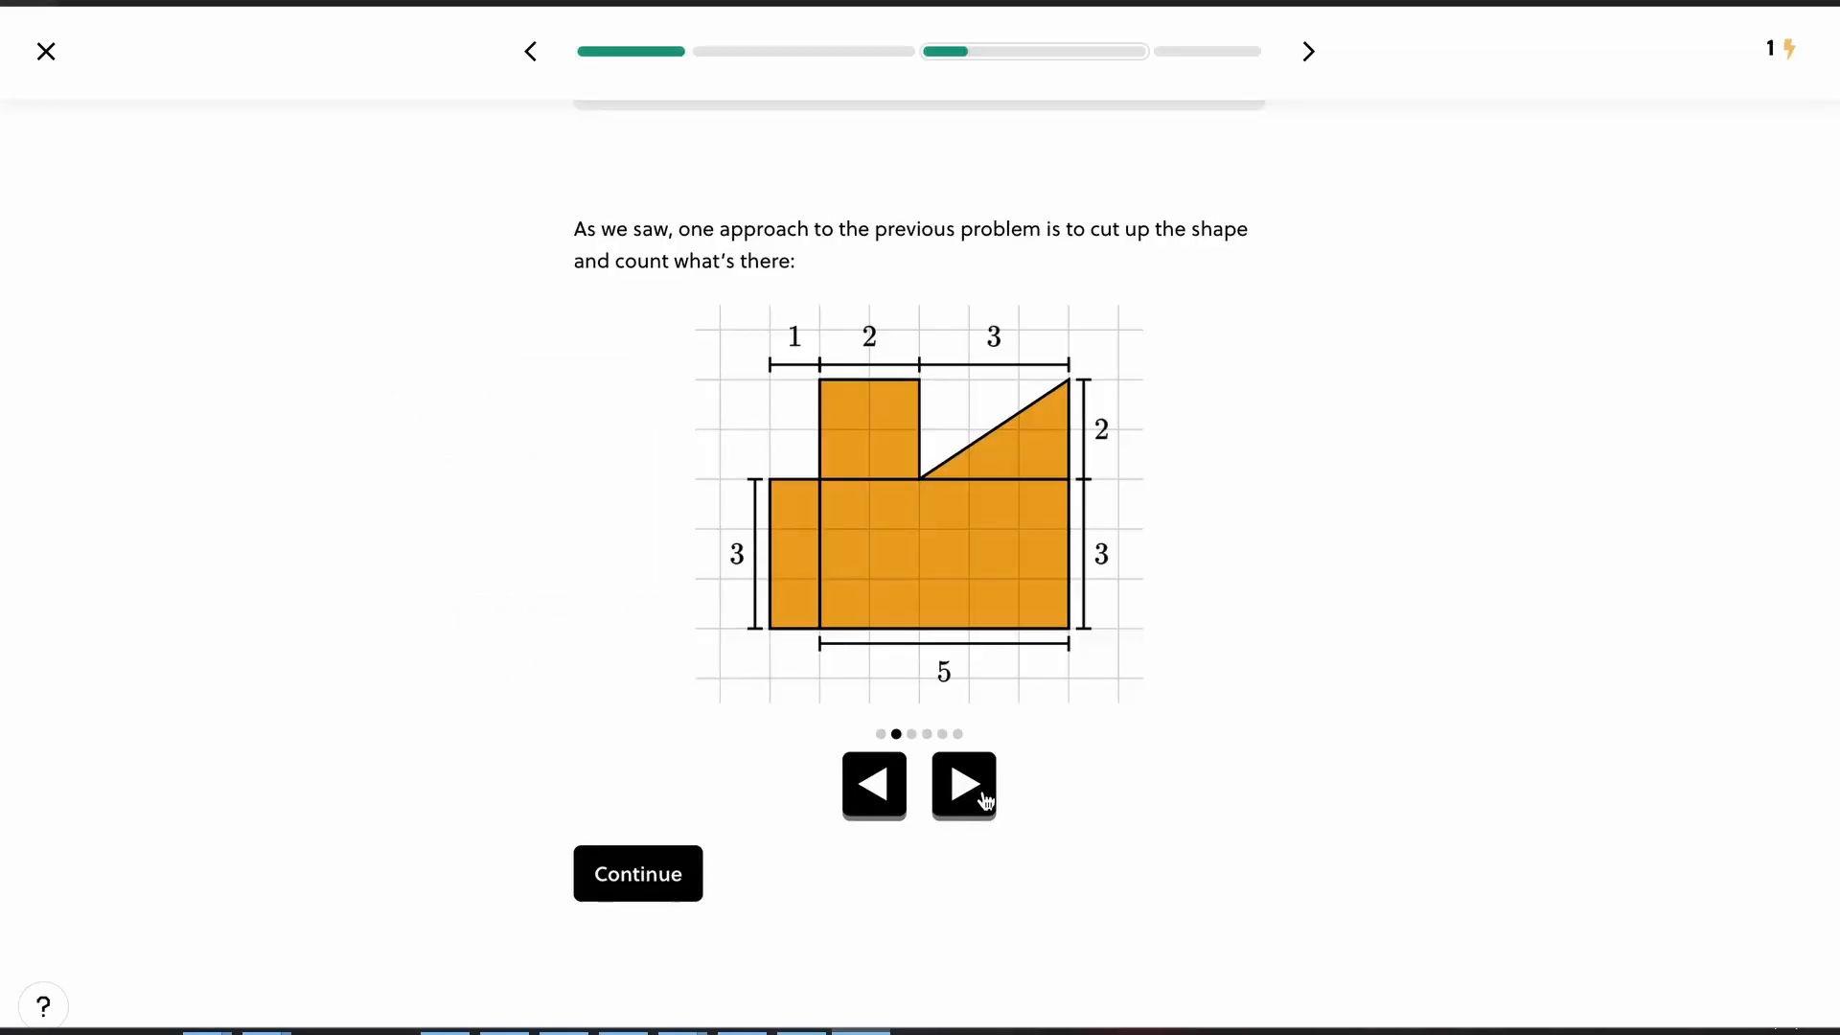
{"action": "left_click", "coordinate": [984, 801]}
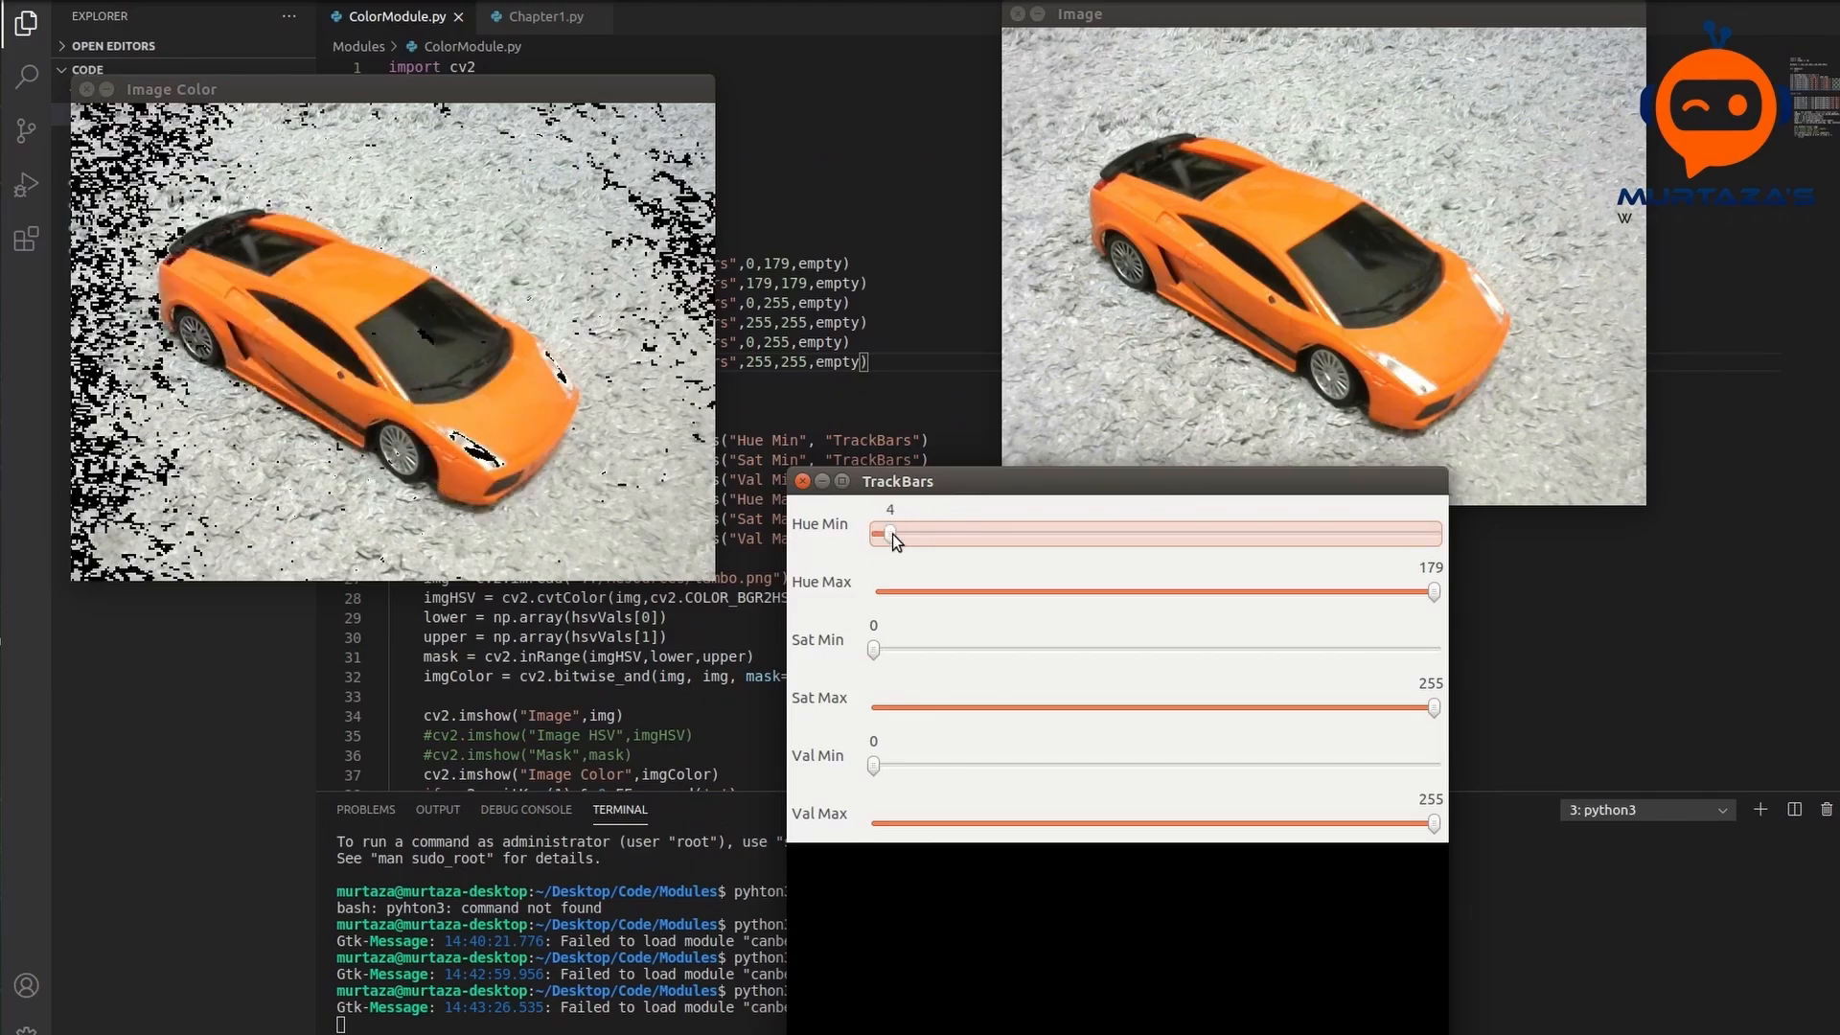
Step: Set the mask trackbars to Hue Min 0, Hue Max 24, Sat Min 65 and Sat Max 141
{"action": "left_click_drag", "start_coordinate": [892, 533], "coordinate": [878, 533]}
{"action": "left_click", "coordinate": [954, 590]}
{"action": "left_click_drag", "start_coordinate": [1041, 650], "coordinate": [1017, 650]}
{"action": "left_click", "coordinate": [1221, 706]}
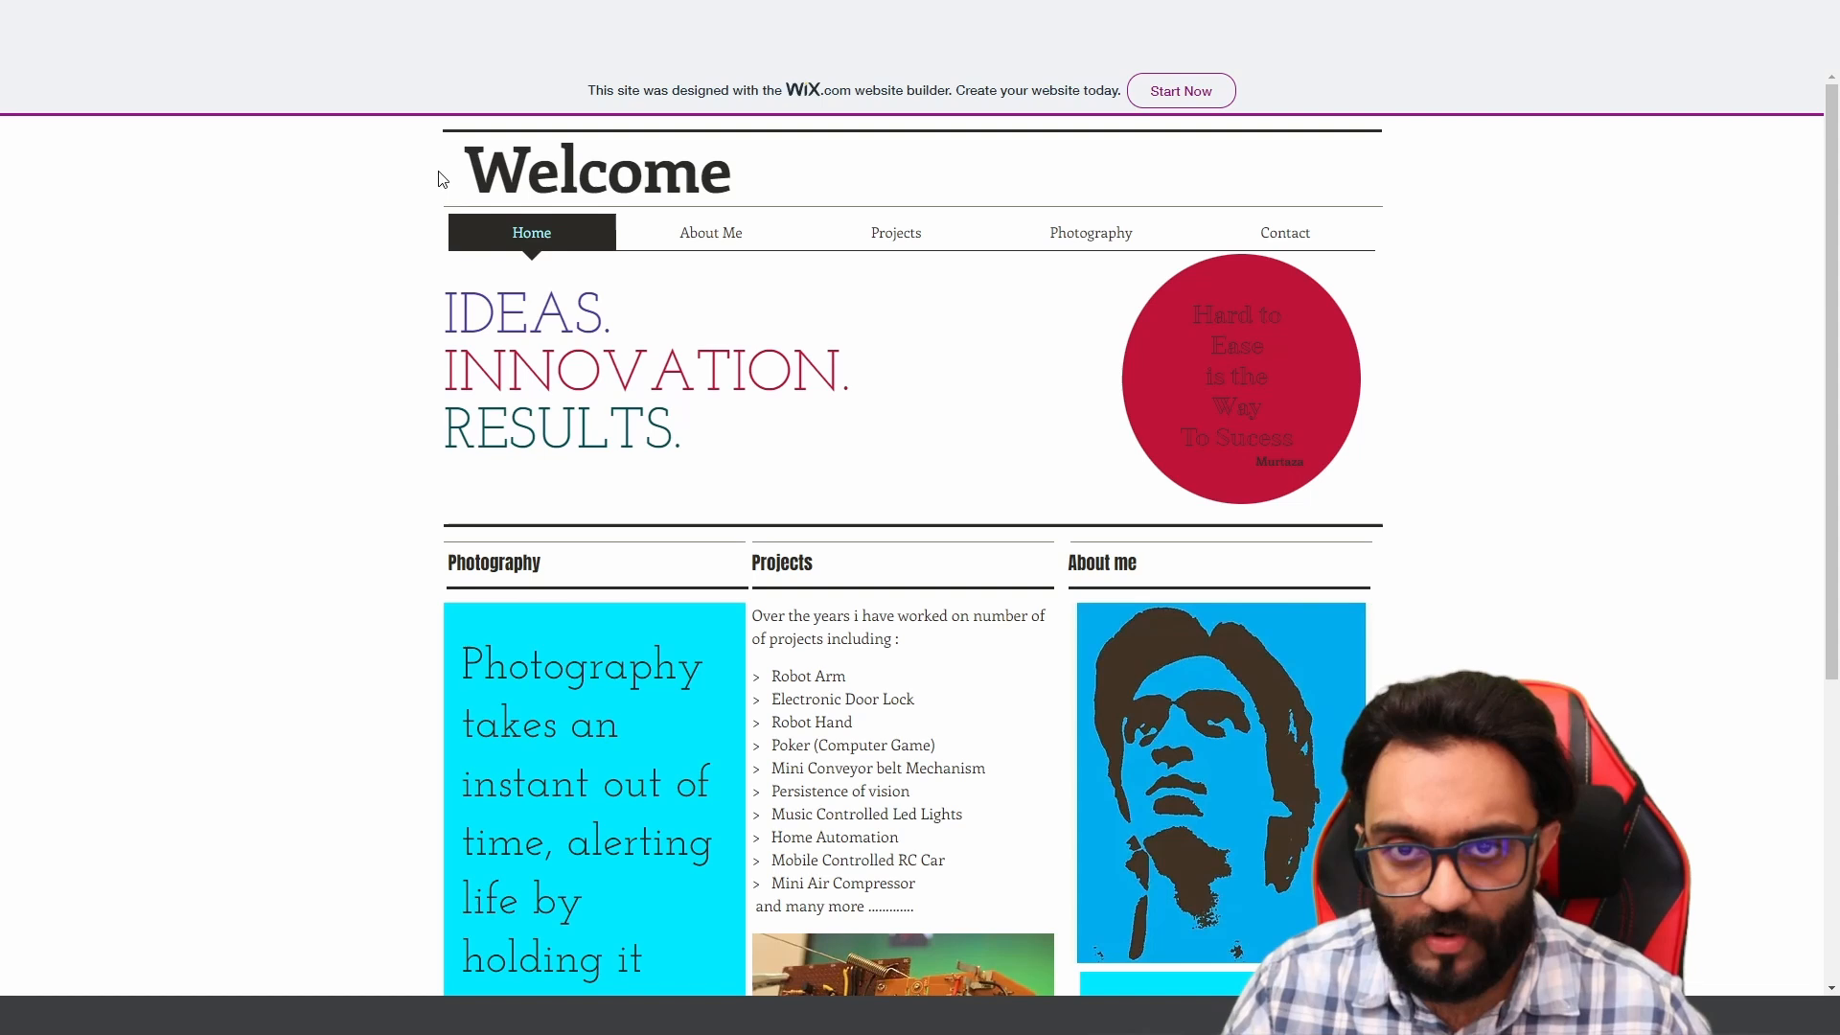
{"action": "left_click_drag", "start_coordinate": [439, 179], "coordinate": [821, 186]}
{"action": "left_click", "coordinate": [821, 186]}
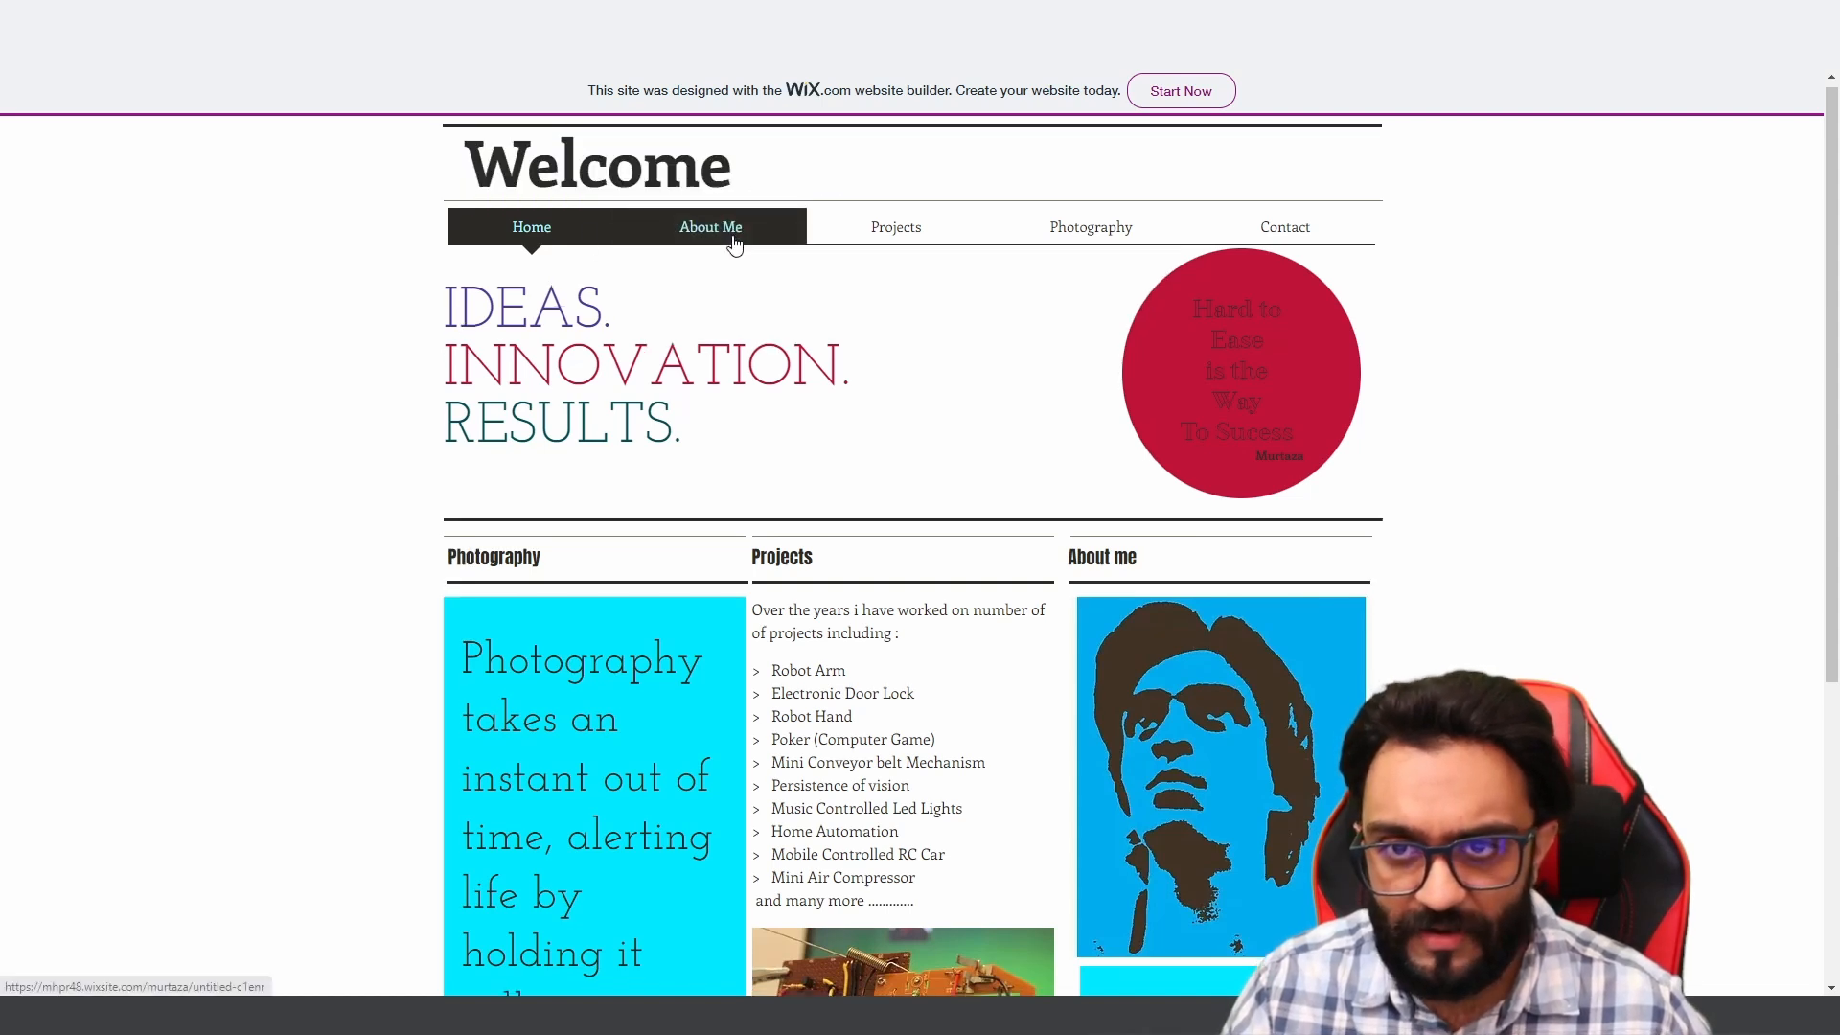
{"action": "scroll", "coordinate": [734, 245], "scroll_direction": "down", "scroll_amount": 1}
{"action": "scroll", "coordinate": [781, 329], "scroll_direction": "down", "scroll_amount": 1}
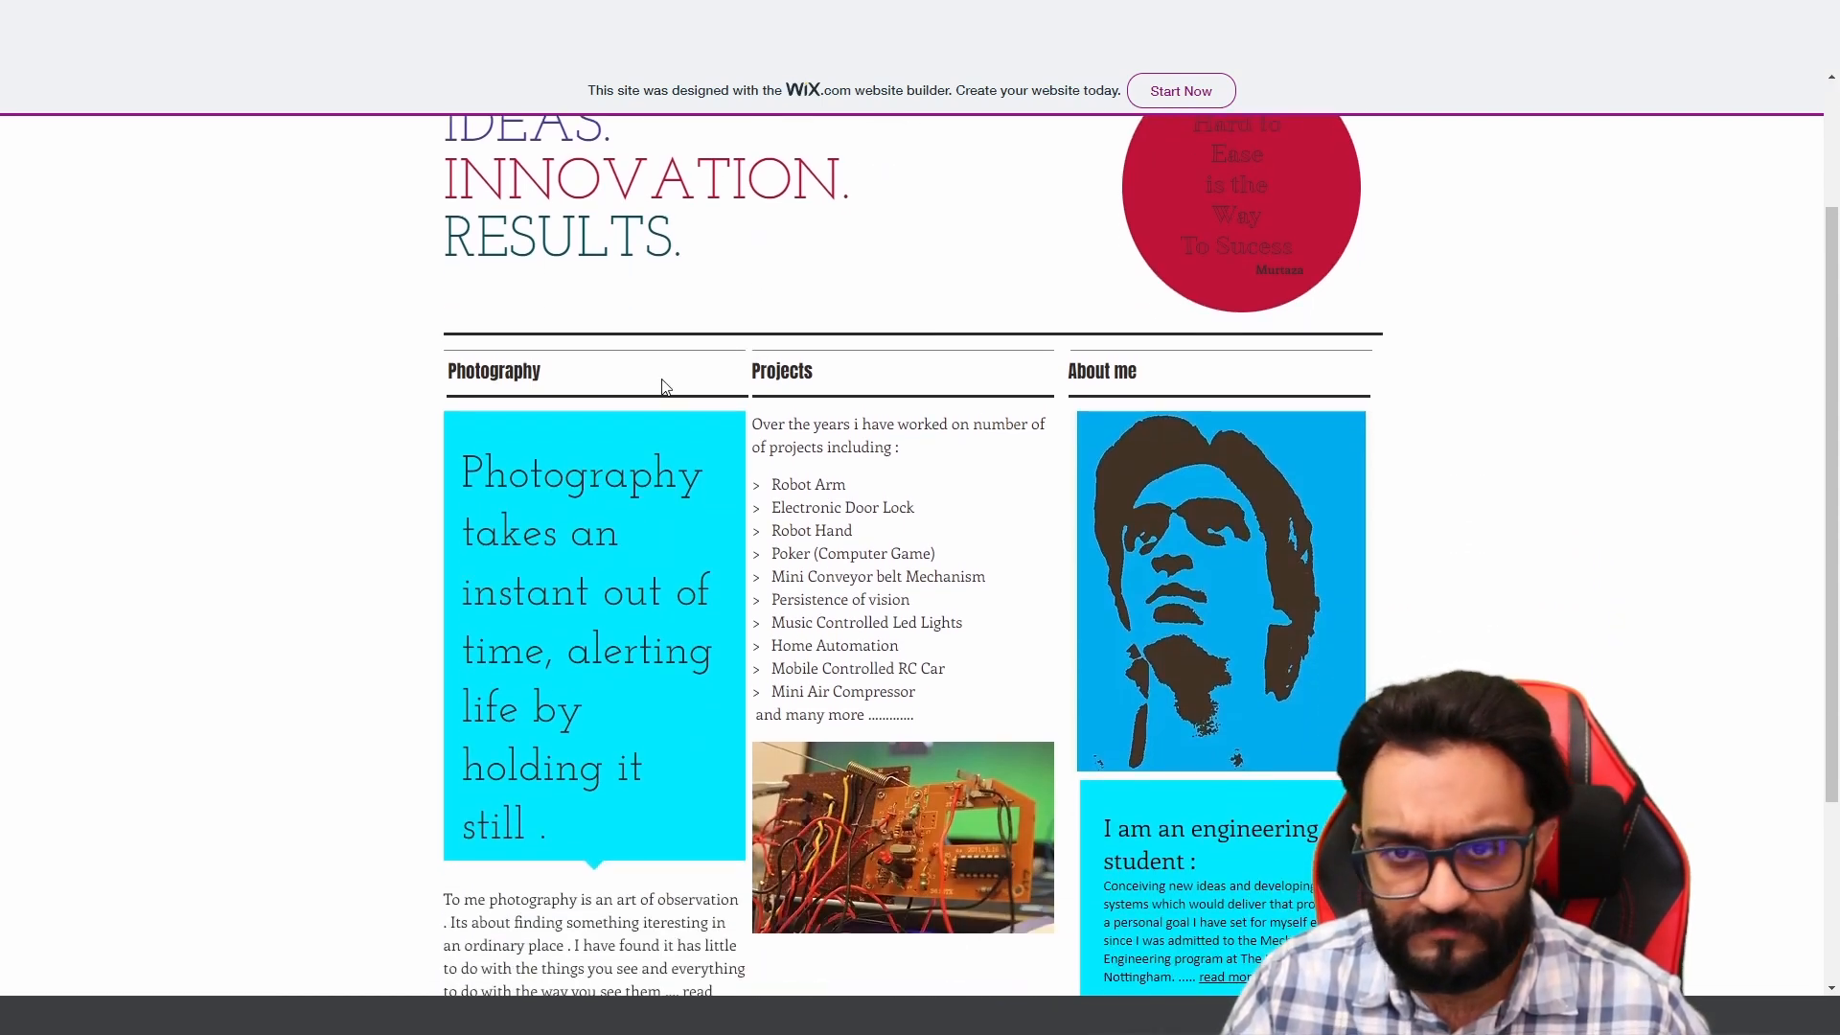
{"action": "left_click_drag", "start_coordinate": [464, 449], "coordinate": [657, 801]}
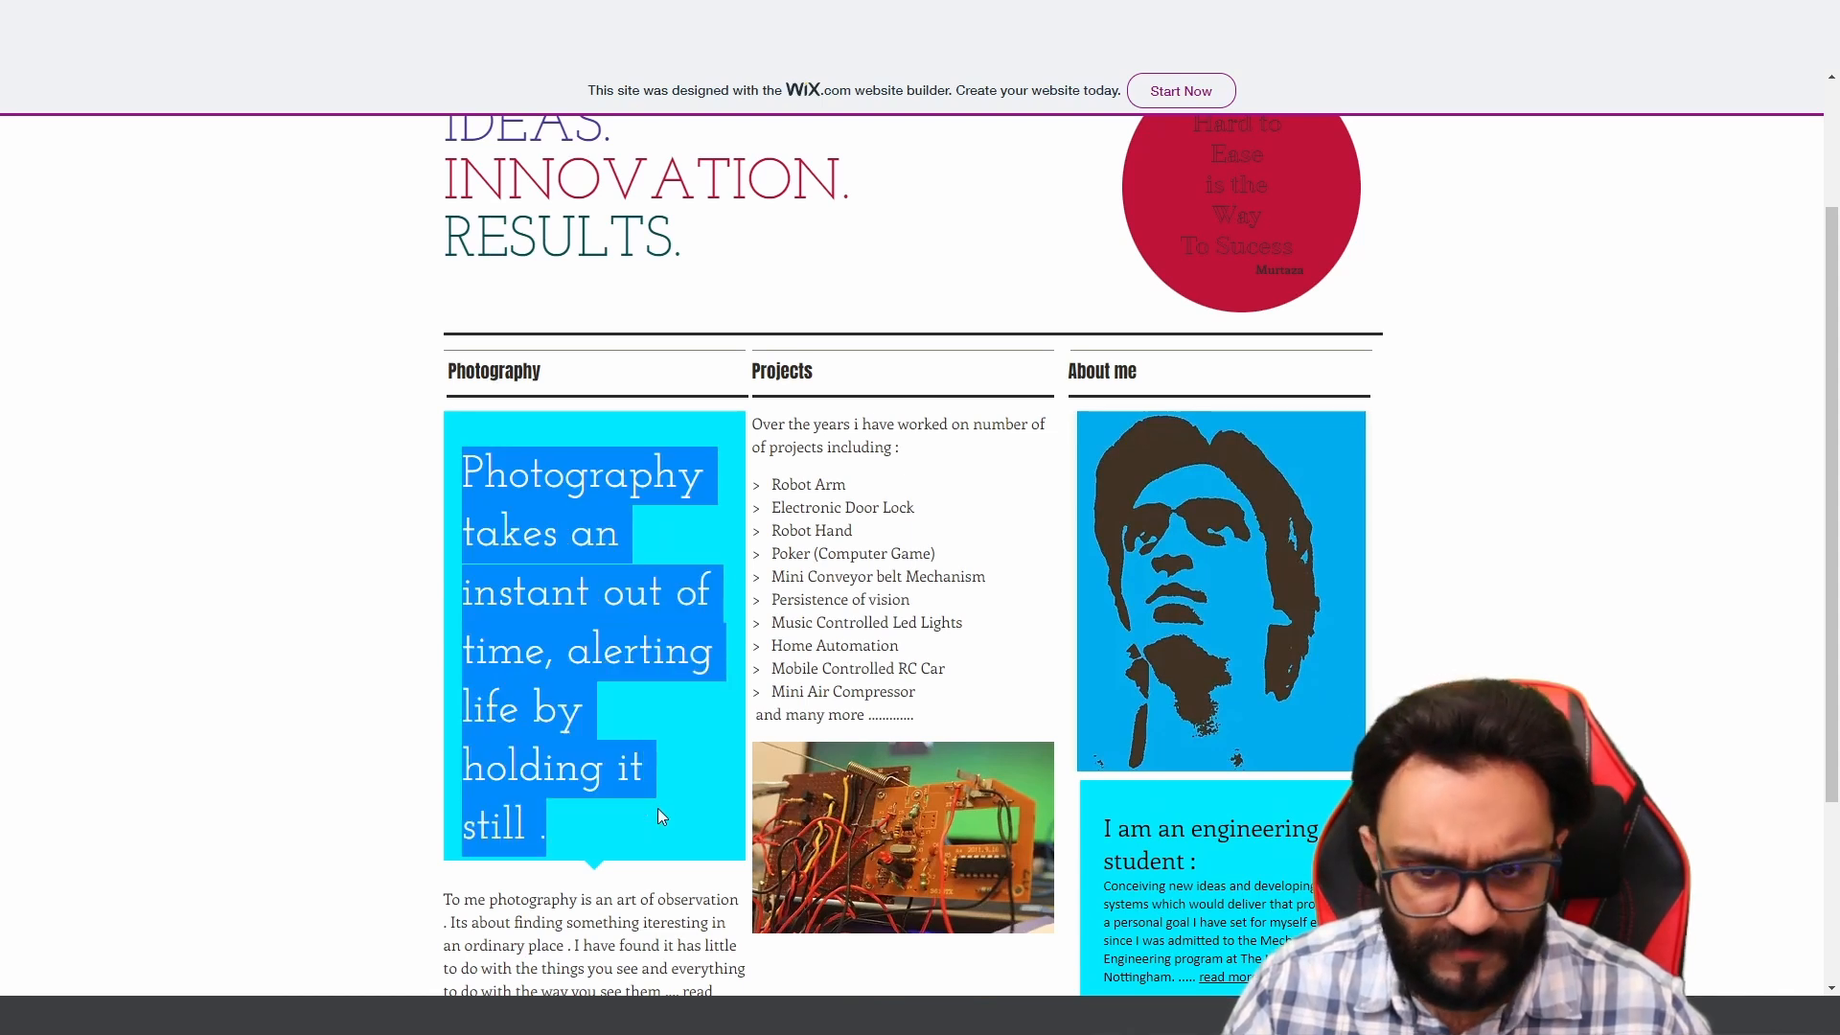
{"action": "left_click", "coordinate": [656, 809]}
{"action": "scroll", "coordinate": [823, 401], "scroll_direction": "down", "scroll_amount": 1}
{"action": "left_click_drag", "start_coordinate": [816, 351], "coordinate": [923, 604]}
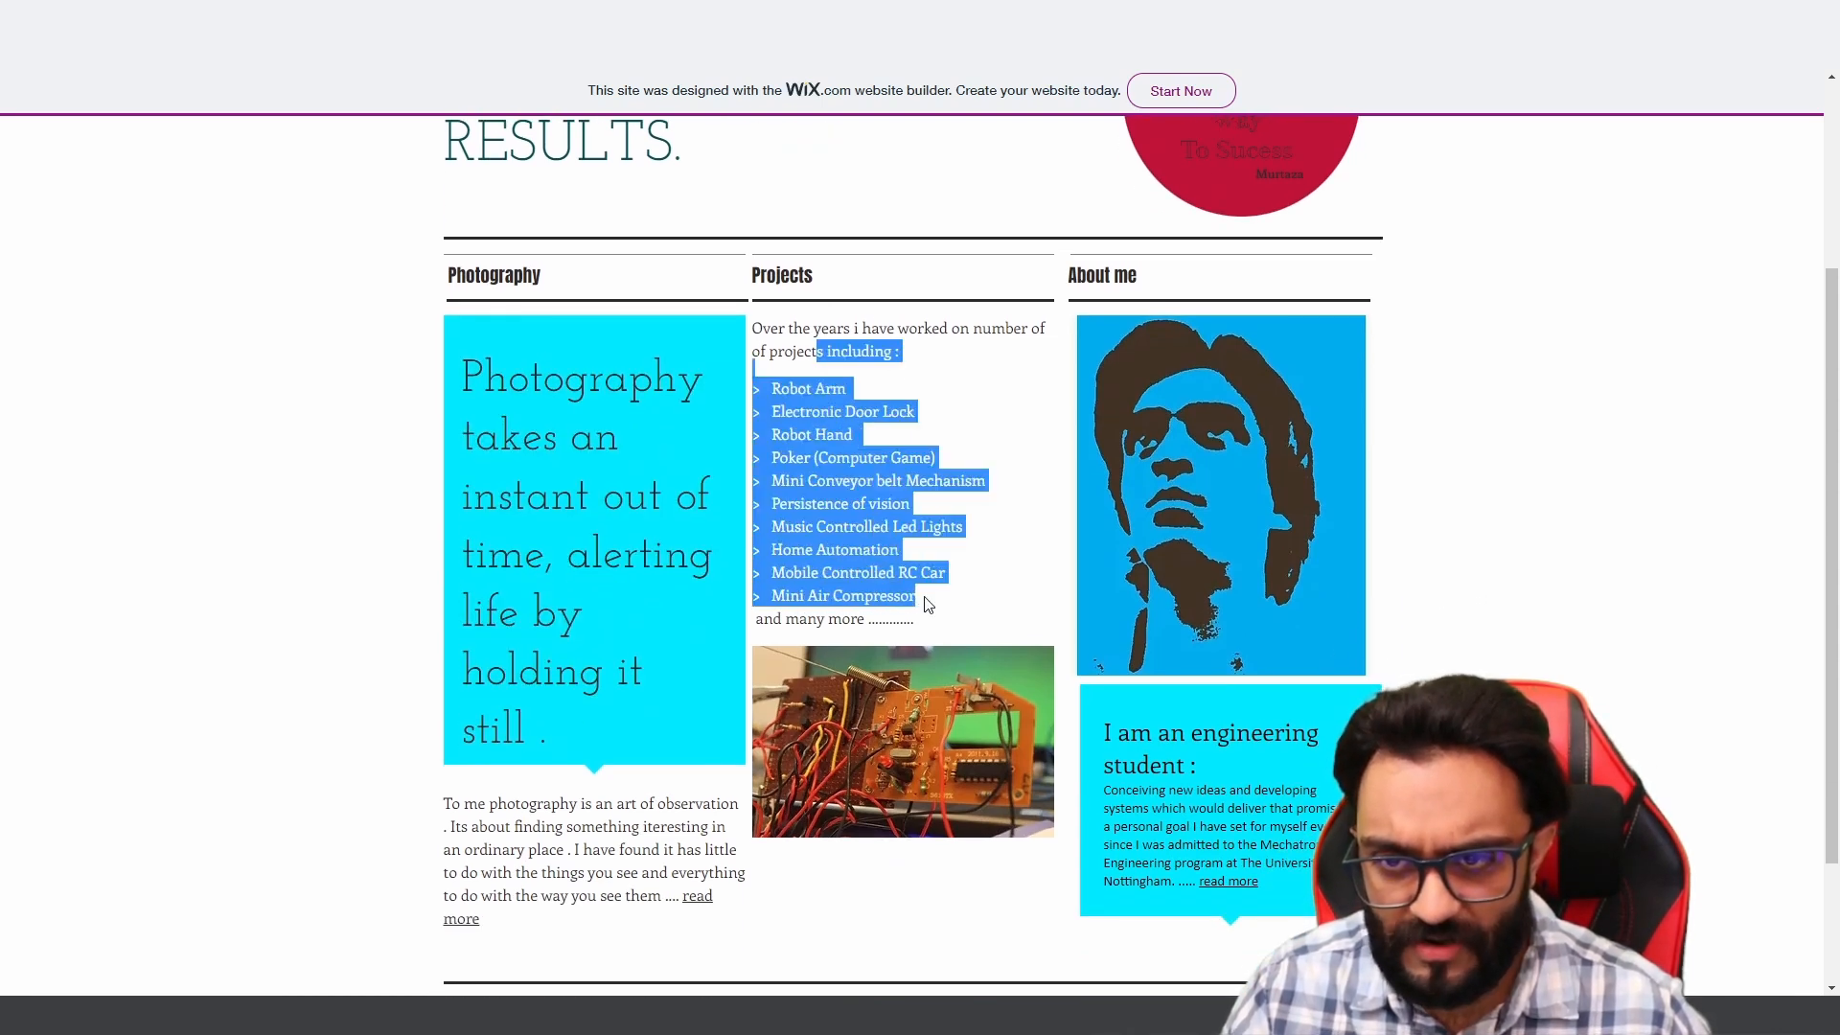
{"action": "scroll", "coordinate": [1031, 495], "scroll_direction": "down", "scroll_amount": 2}
{"action": "scroll", "coordinate": [1315, 513], "scroll_direction": "up", "scroll_amount": 2}
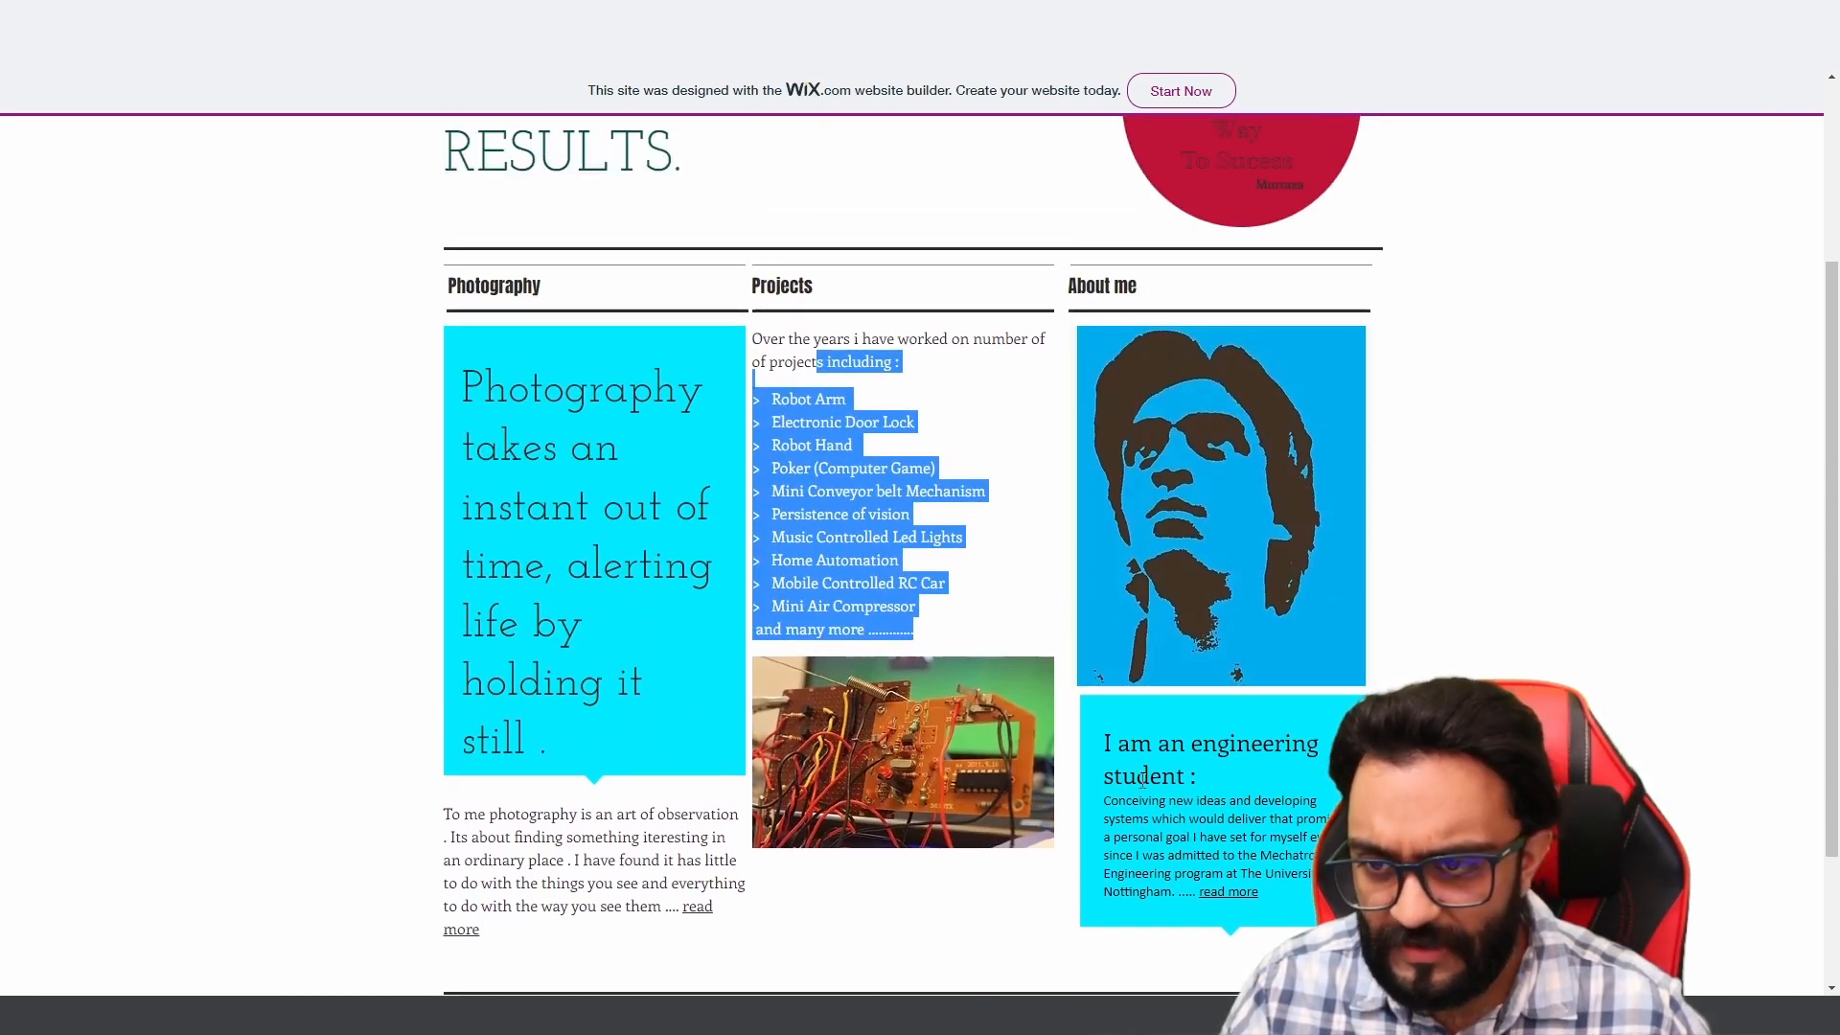
{"action": "left_click_drag", "start_coordinate": [1115, 736], "coordinate": [1311, 760]}
{"action": "left_click_drag", "start_coordinate": [1196, 800], "coordinate": [1329, 819]}
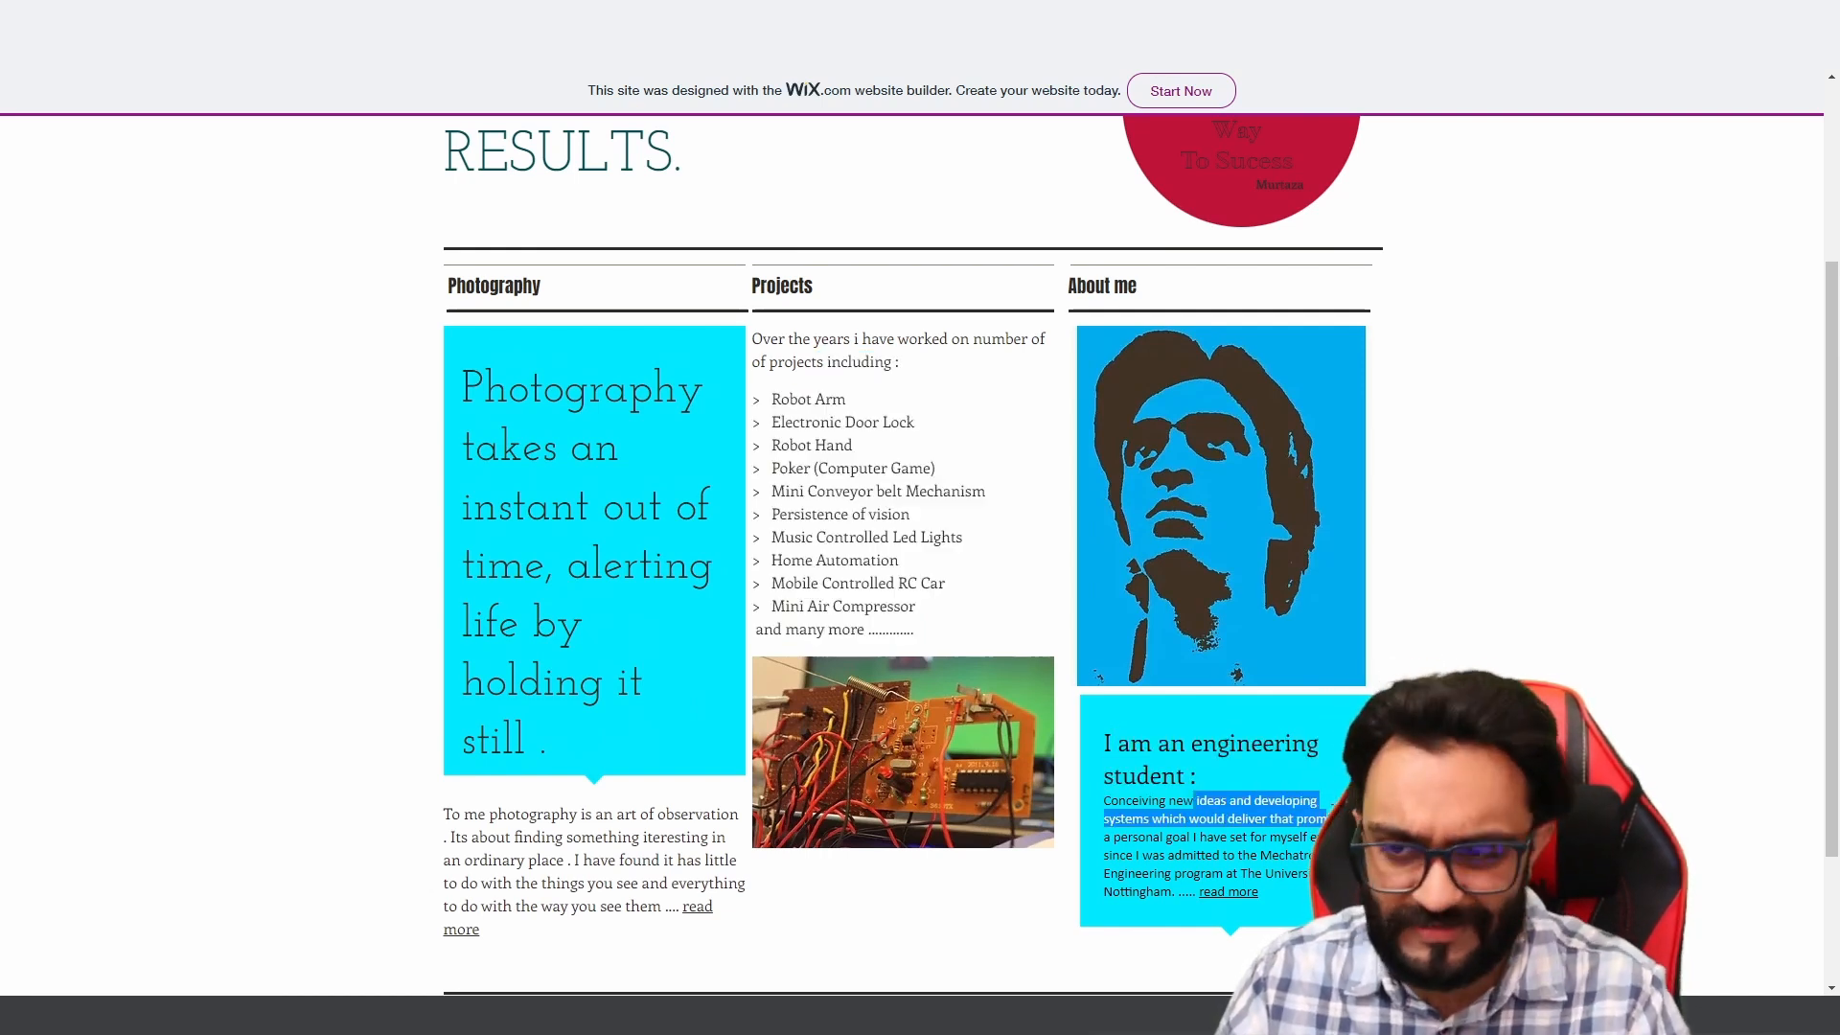
{"action": "left_click", "coordinate": [1301, 855]}
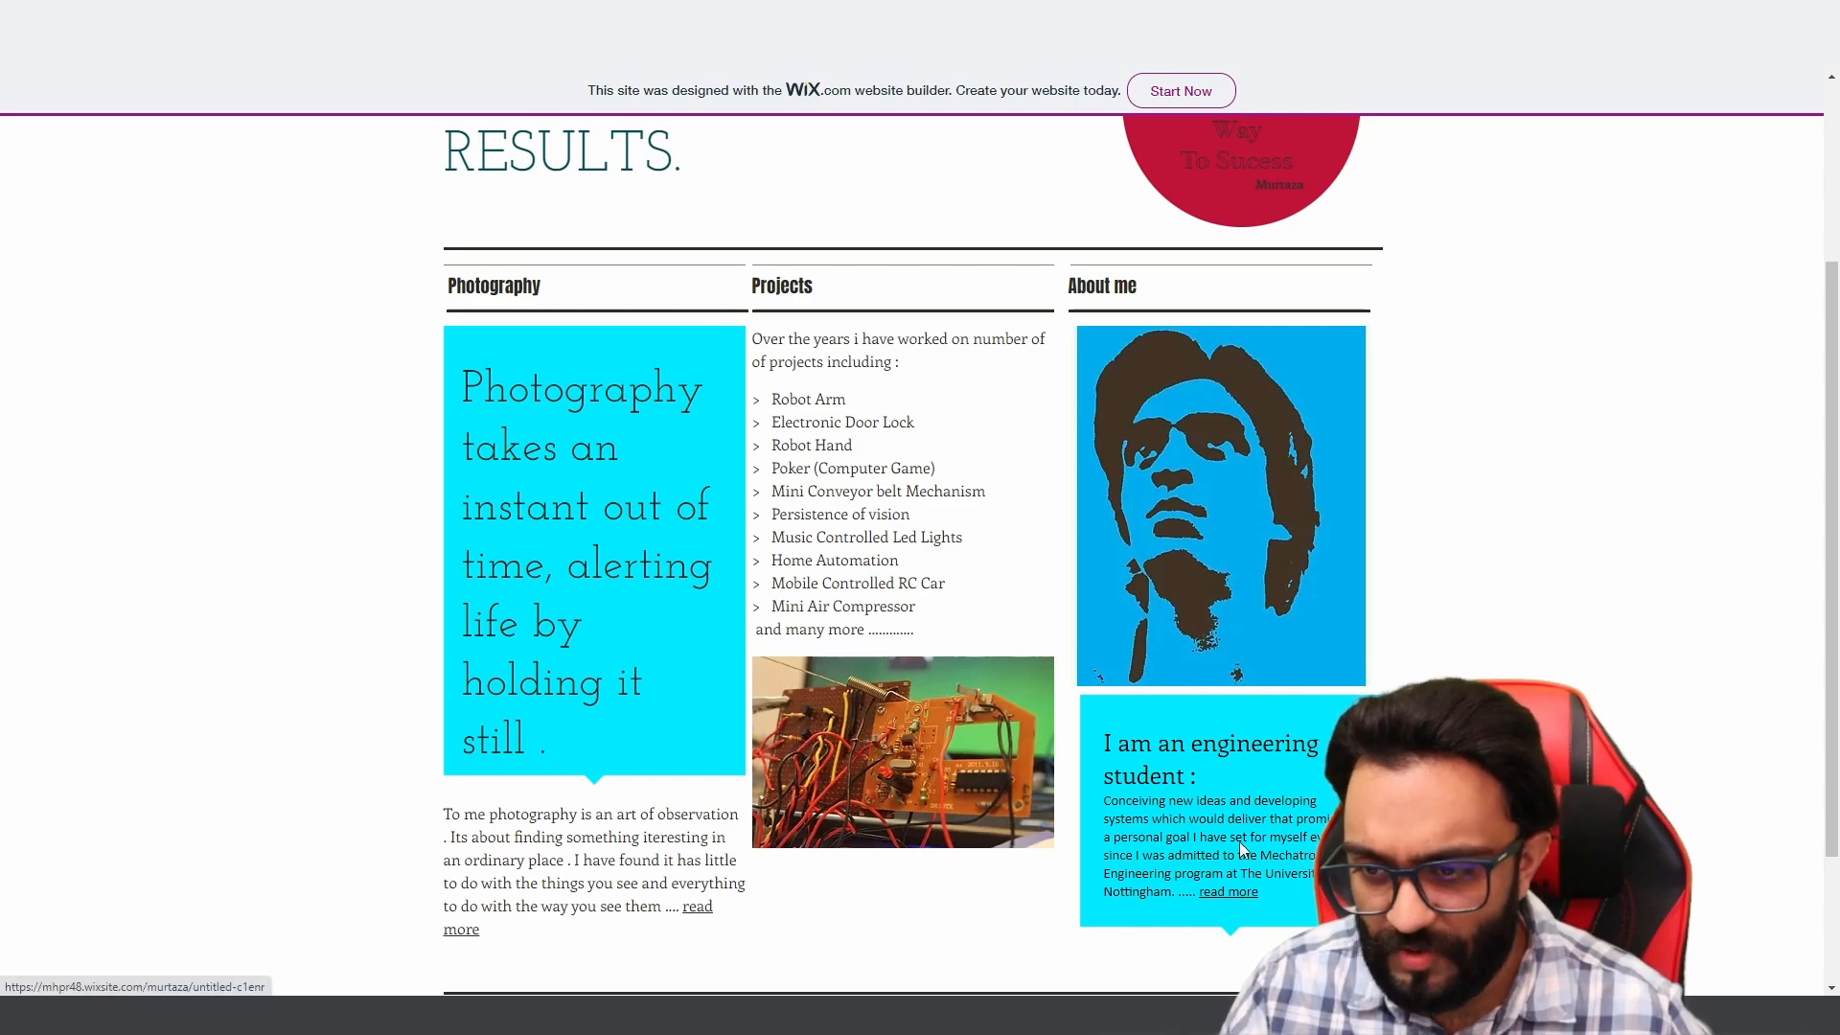
{"action": "scroll", "coordinate": [1116, 363], "scroll_direction": "up", "scroll_amount": 2}
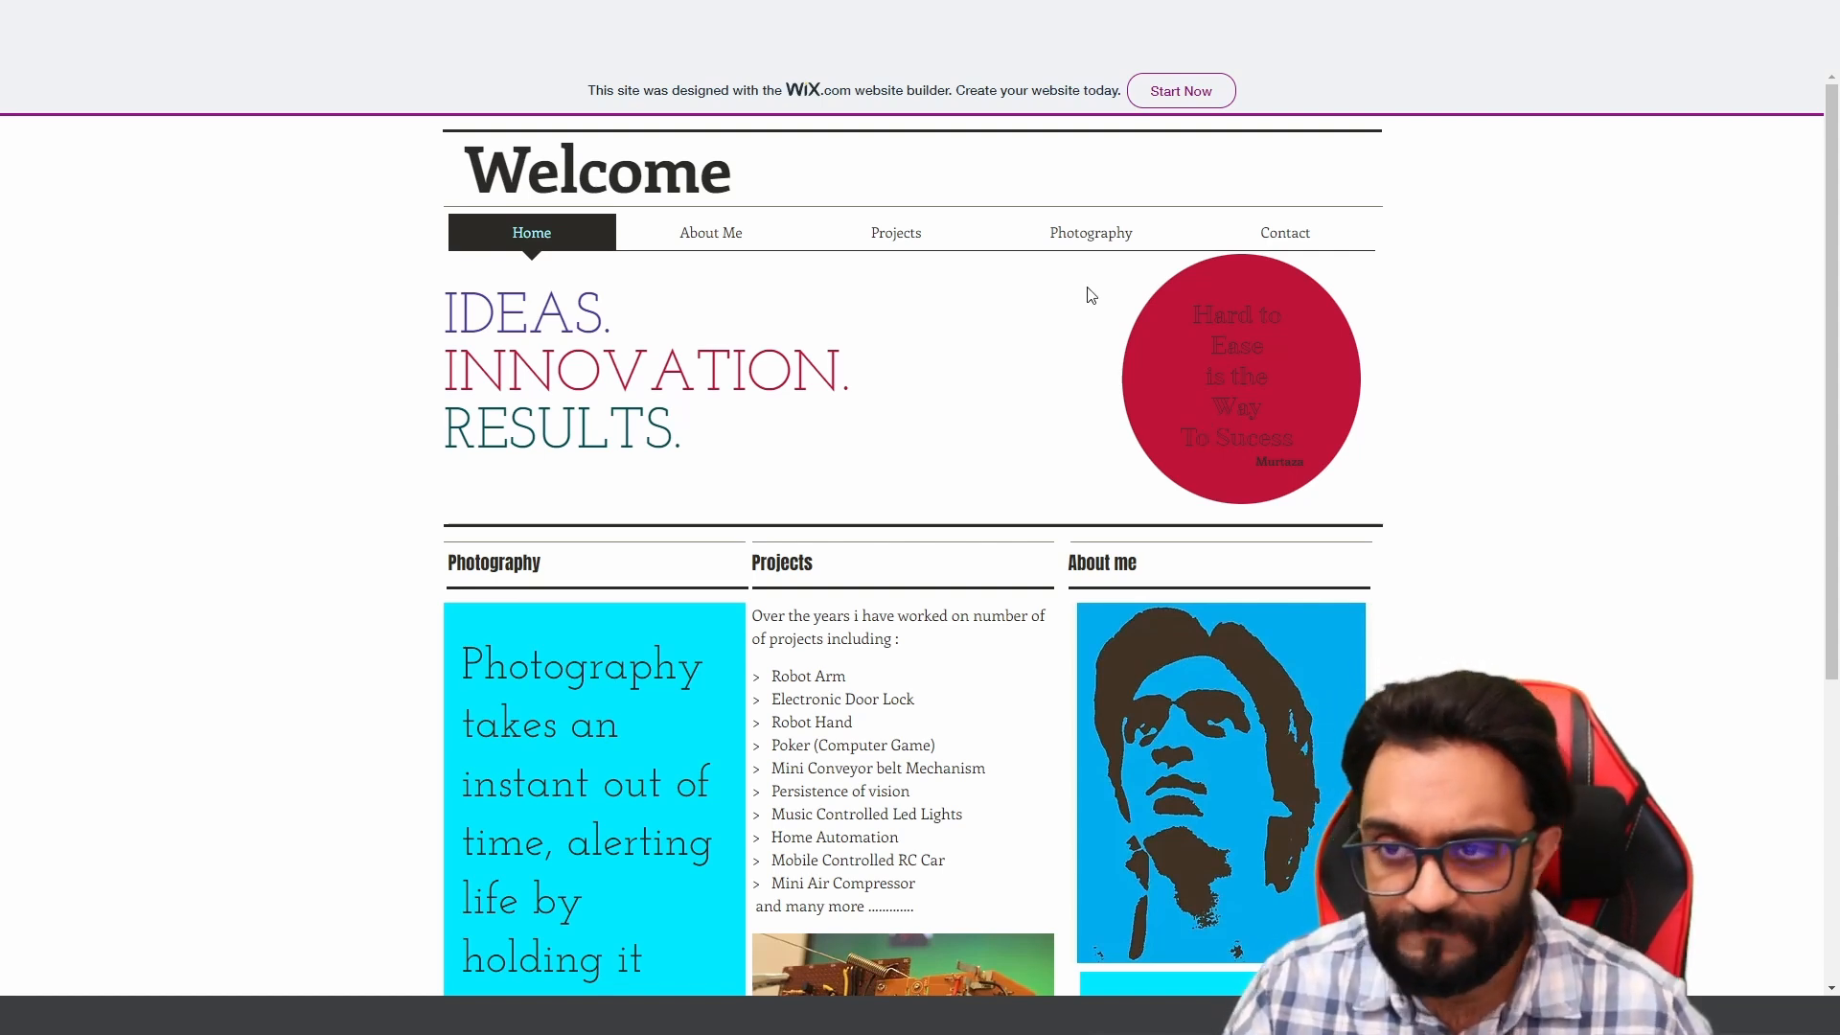
Step: Show the About Me page and clear the highlighted name text
{"action": "left_click", "coordinate": [685, 233]}
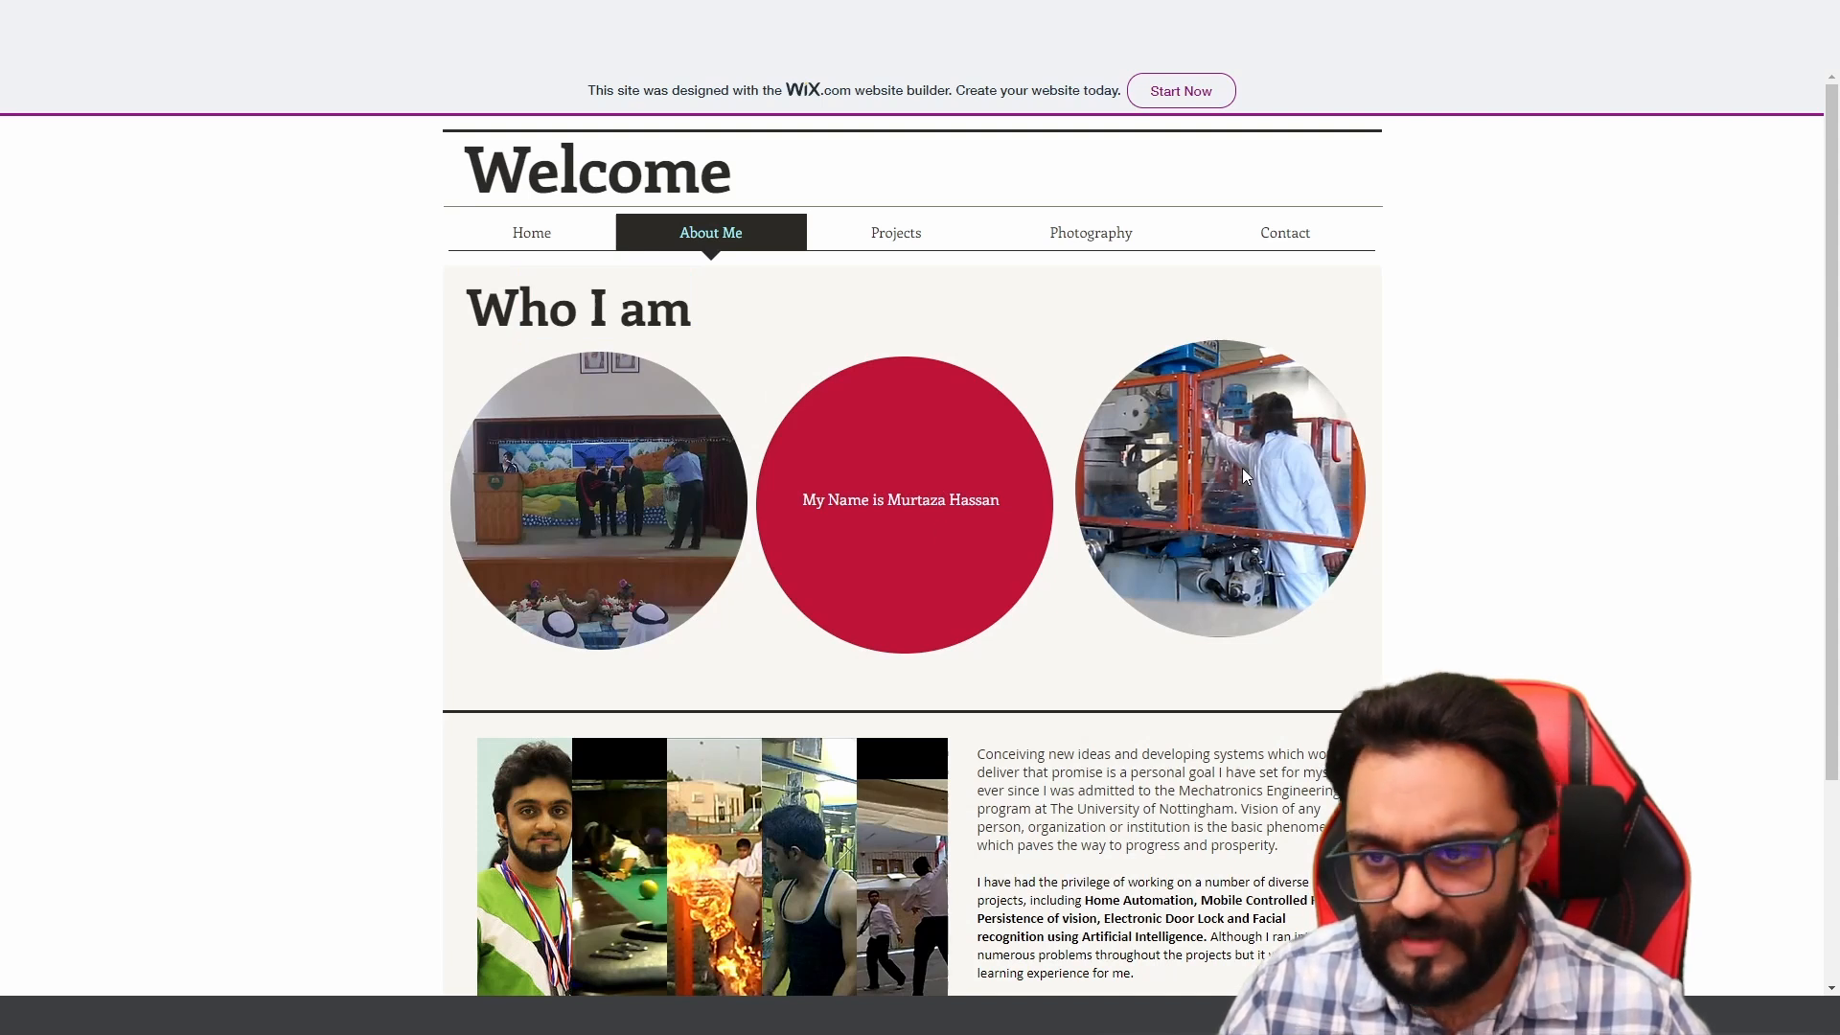
{"action": "left_click", "coordinate": [1009, 503]}
{"action": "scroll", "coordinate": [1004, 522], "scroll_direction": "down", "scroll_amount": 3}
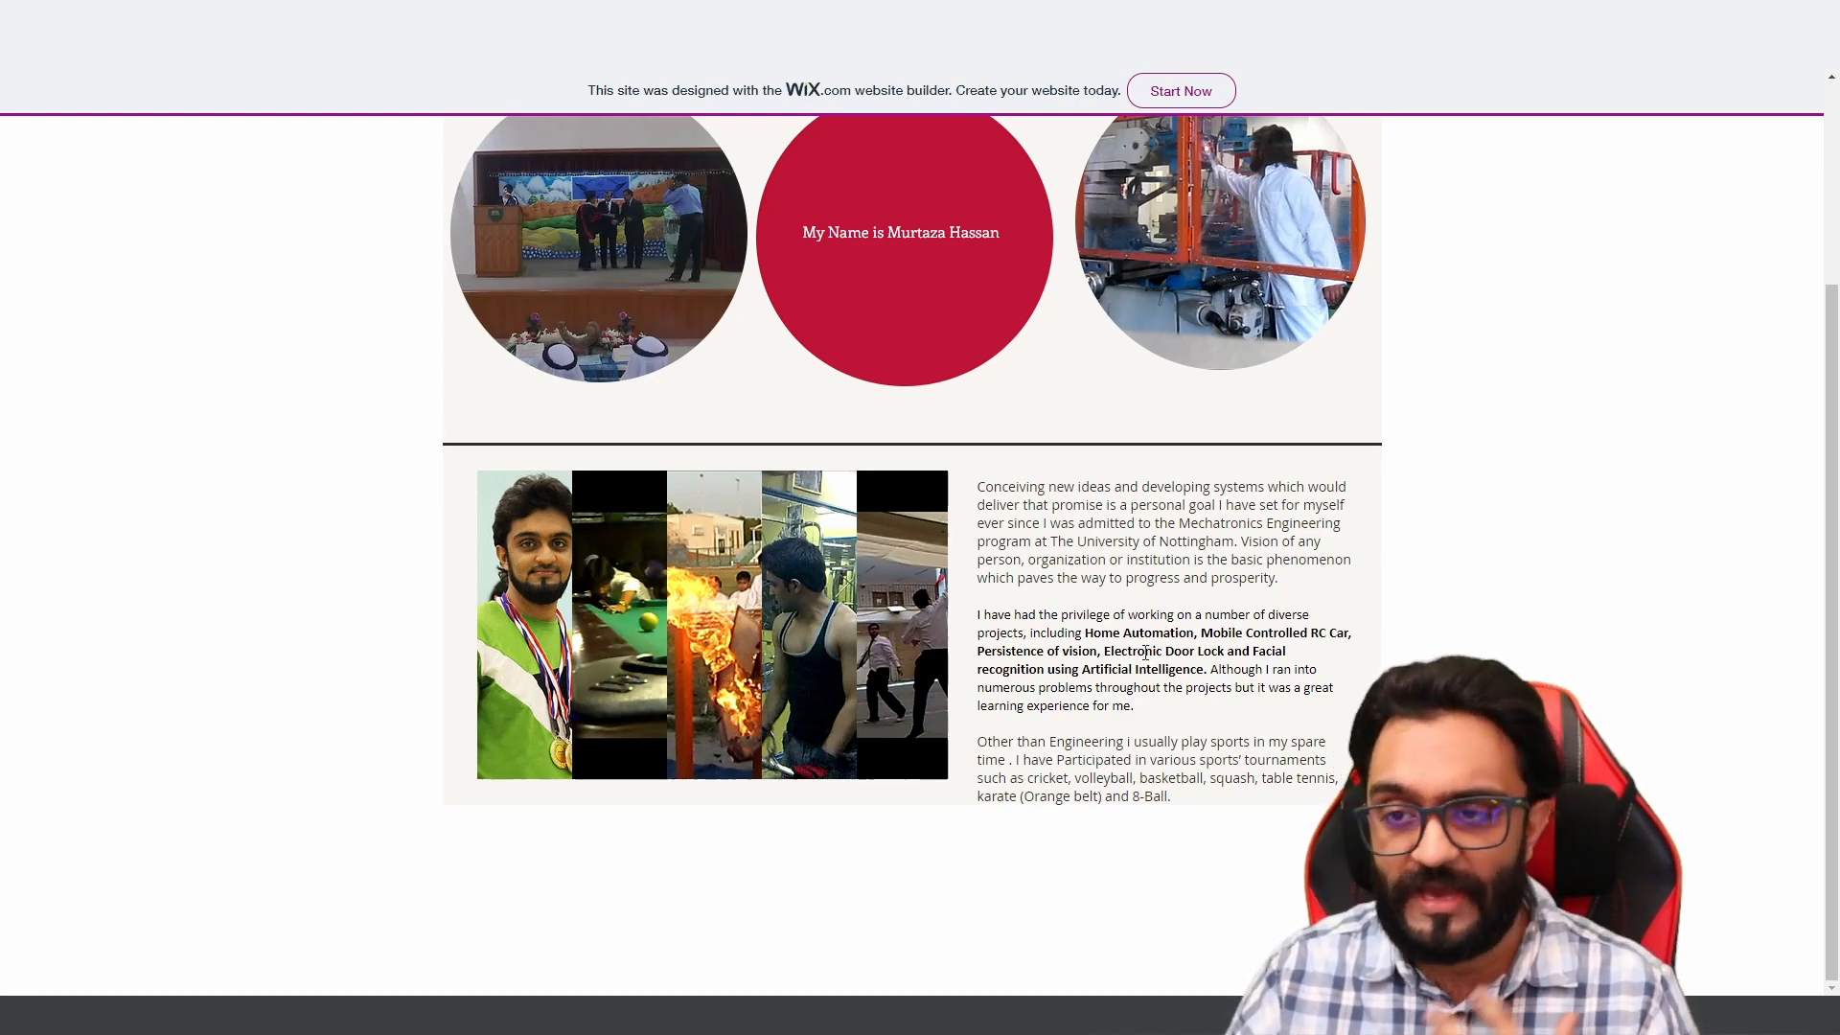
{"action": "scroll", "coordinate": [1144, 652], "scroll_direction": "up", "scroll_amount": 2}
{"action": "scroll", "coordinate": [1138, 653], "scroll_direction": "down", "scroll_amount": 1}
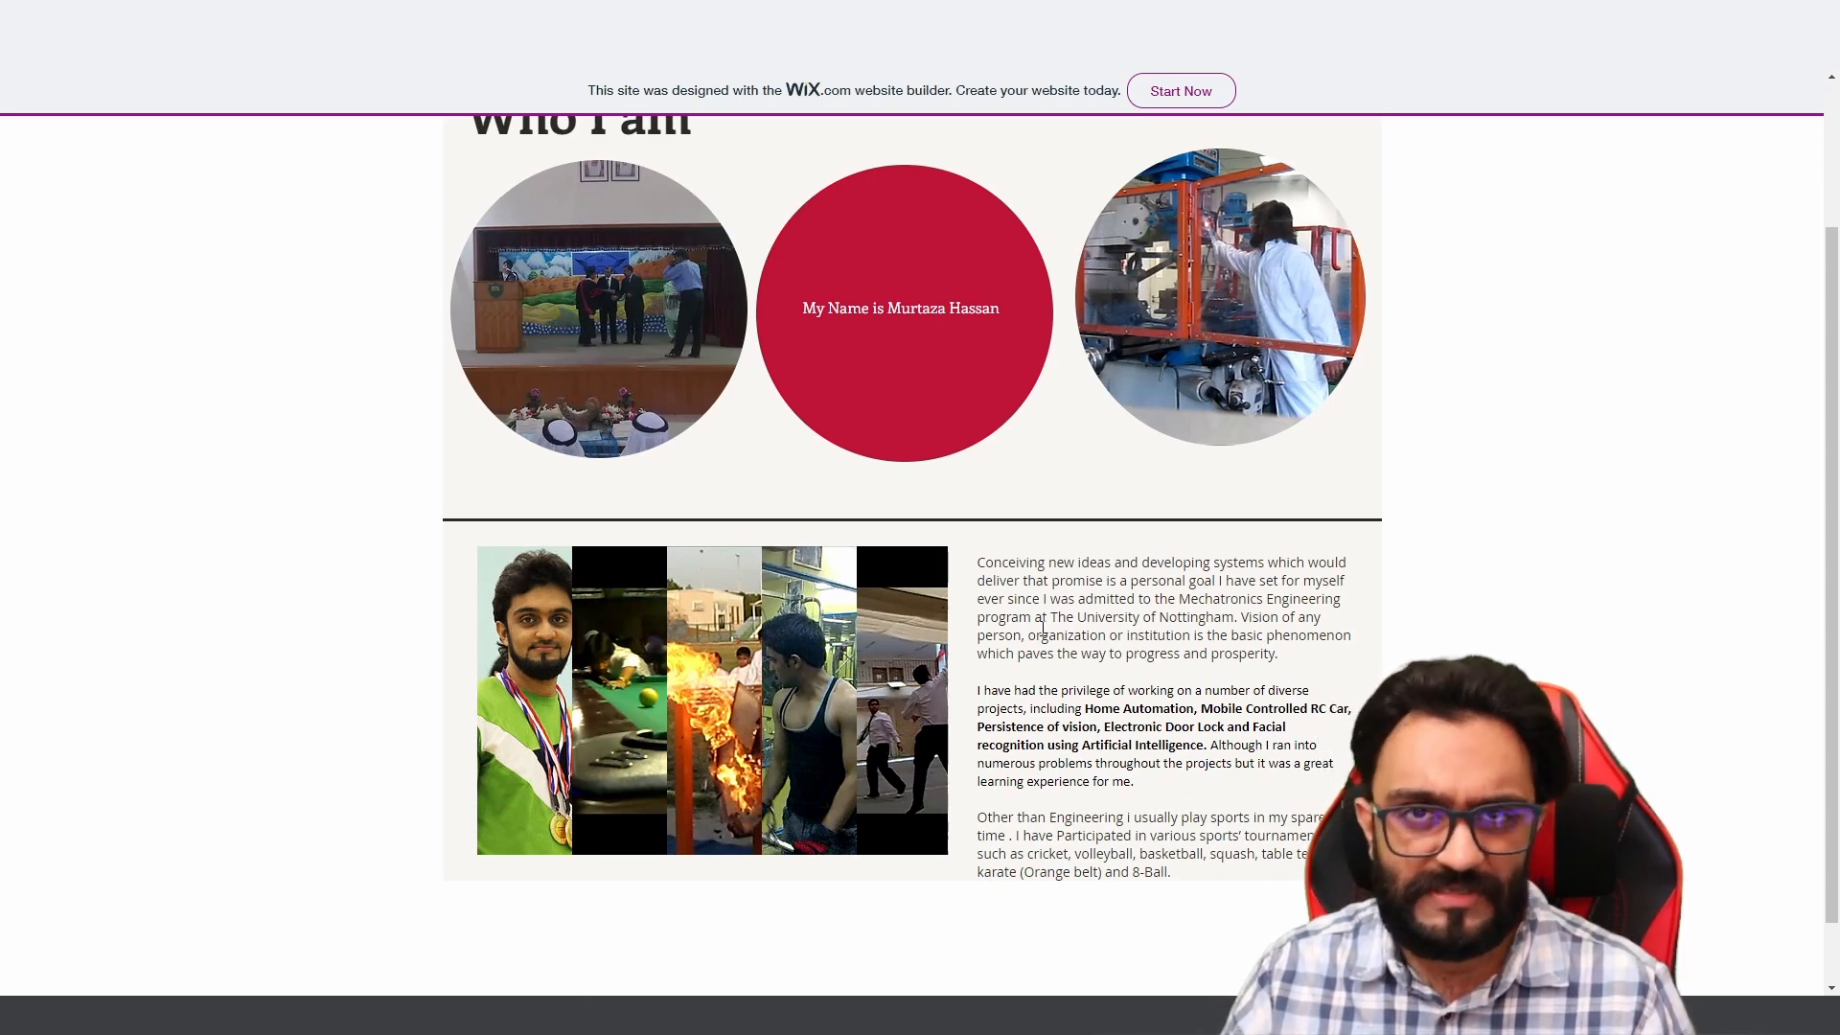
{"action": "scroll", "coordinate": [1044, 627], "scroll_direction": "up", "scroll_amount": 1}
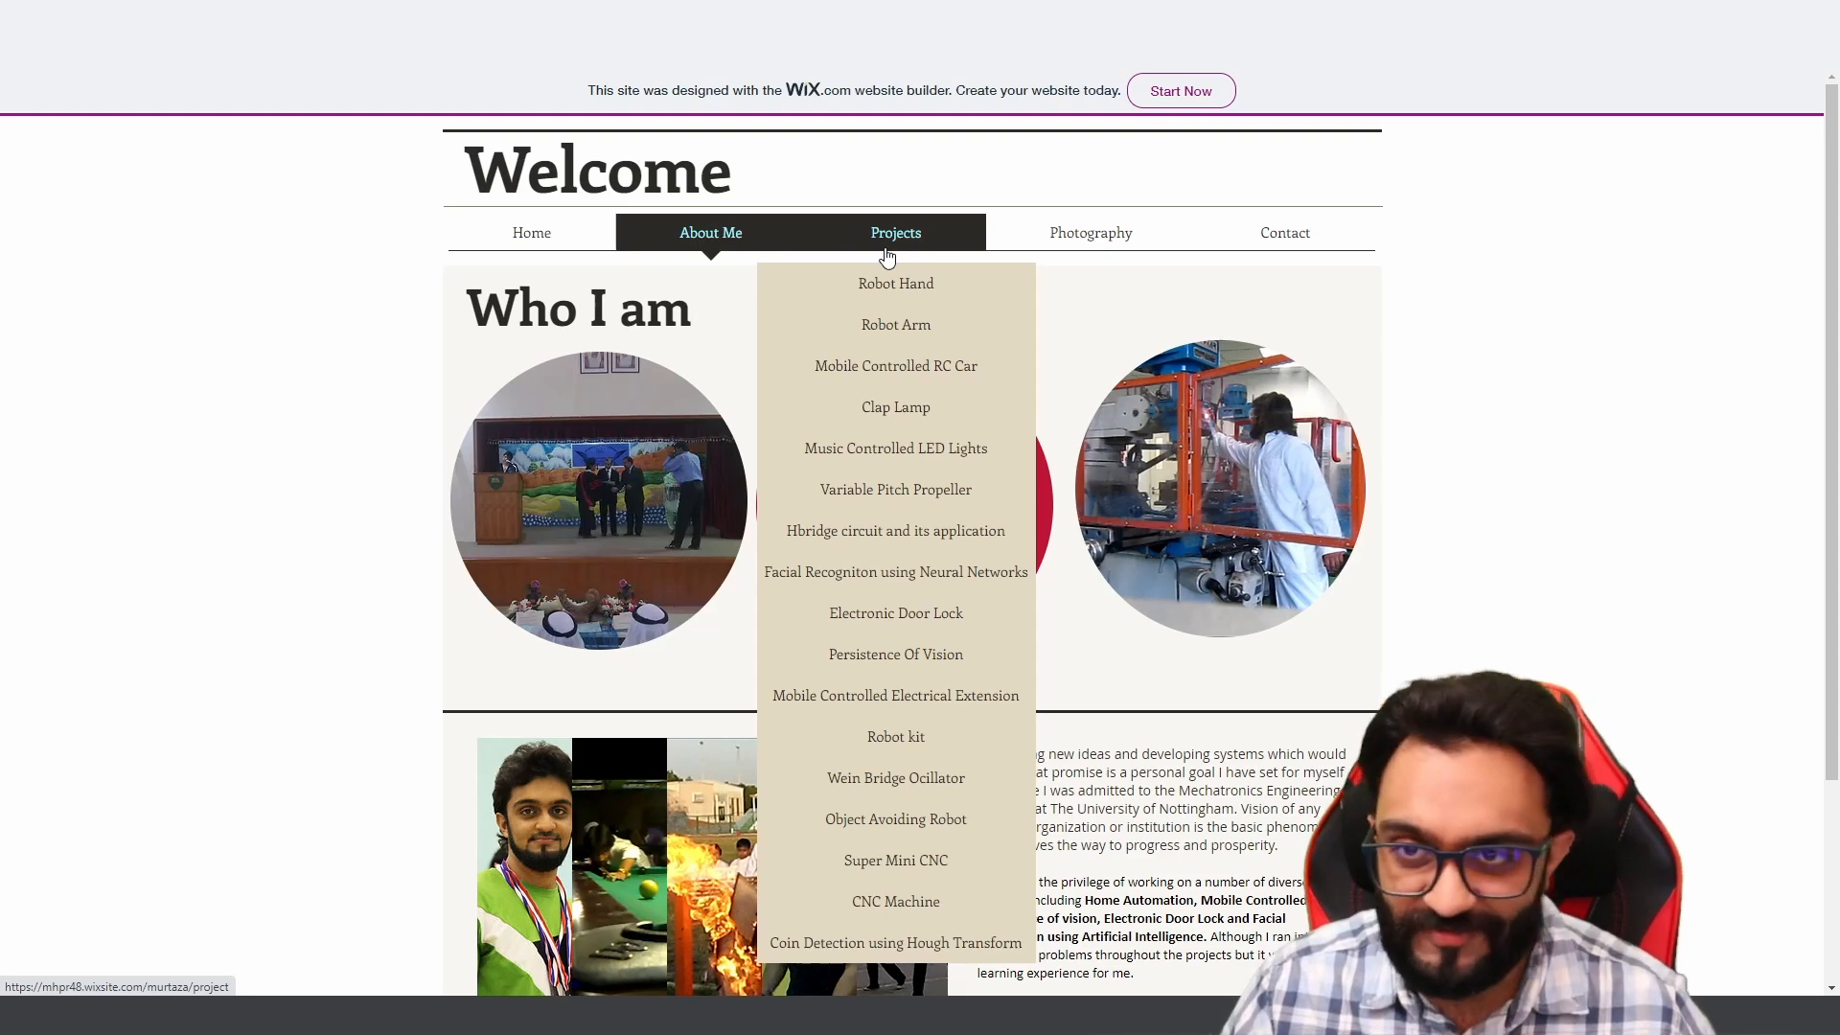
{"action": "scroll", "coordinate": [902, 481], "scroll_direction": "down", "scroll_amount": 2}
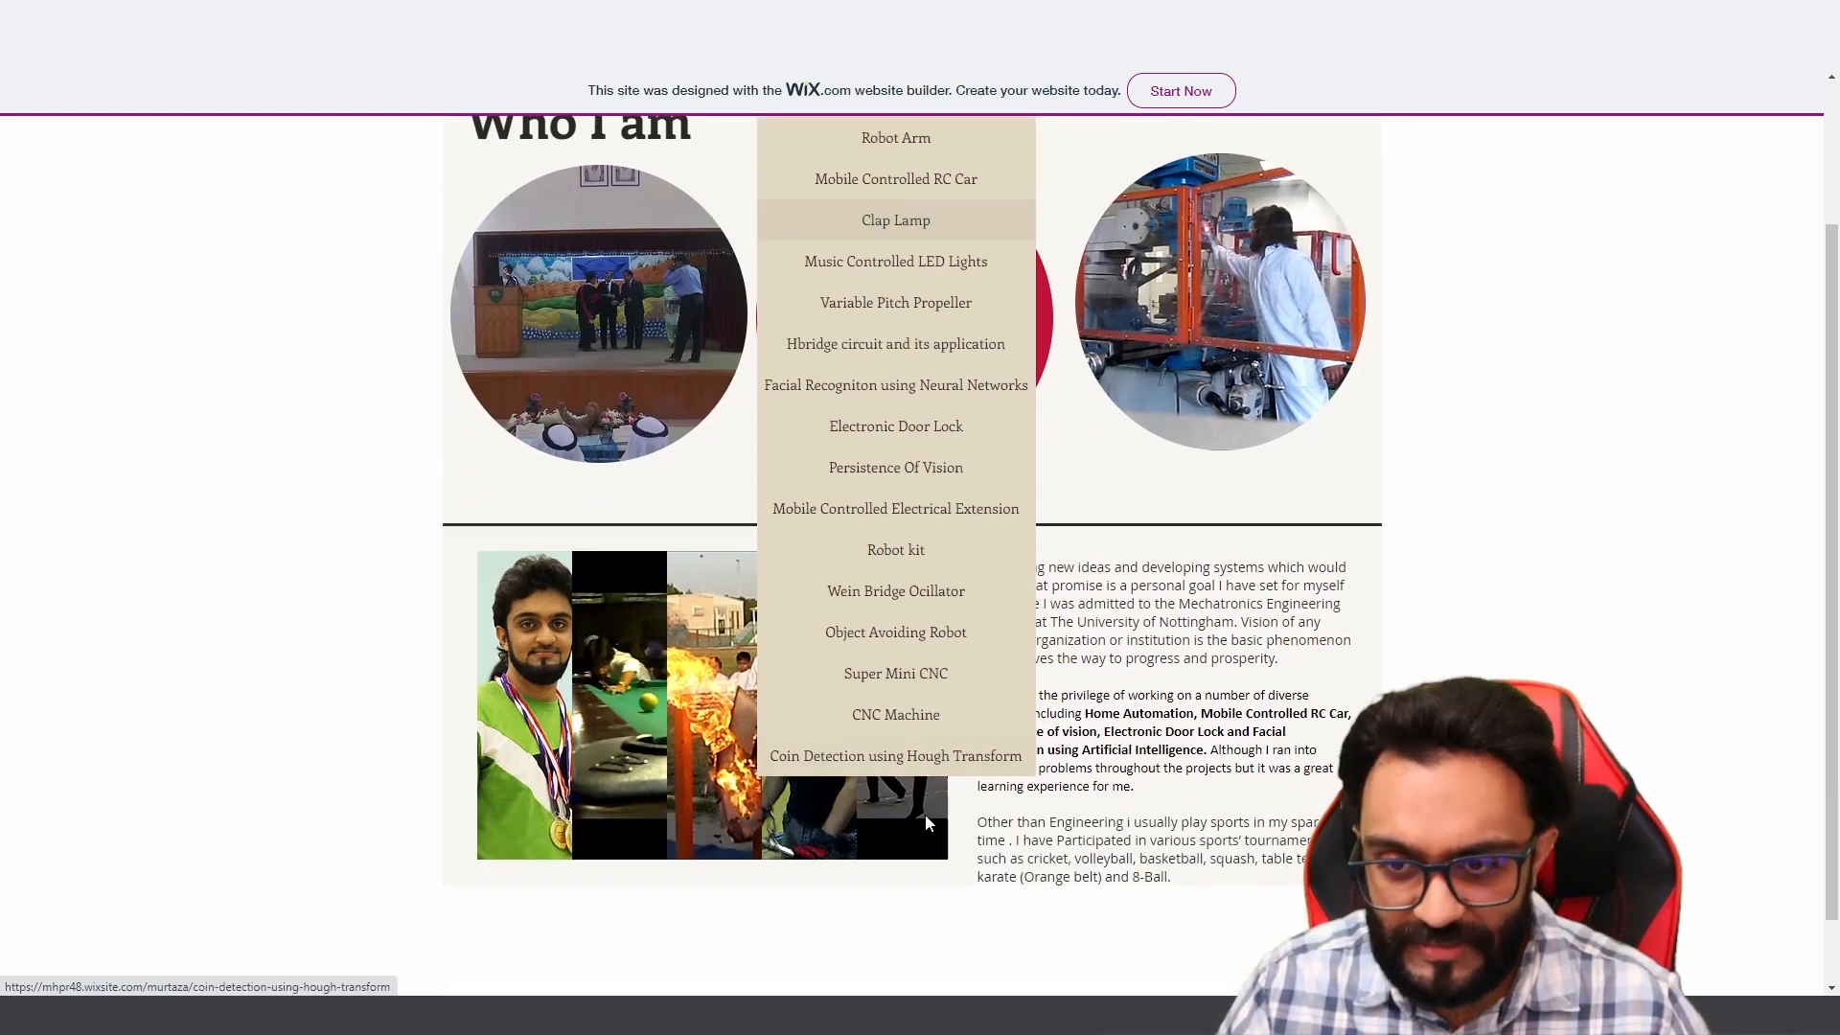
{"action": "scroll", "coordinate": [912, 628], "scroll_direction": "up", "scroll_amount": 2}
Step: Go to the Projects page and open the CNC Machine project
{"action": "left_click", "coordinate": [929, 240]}
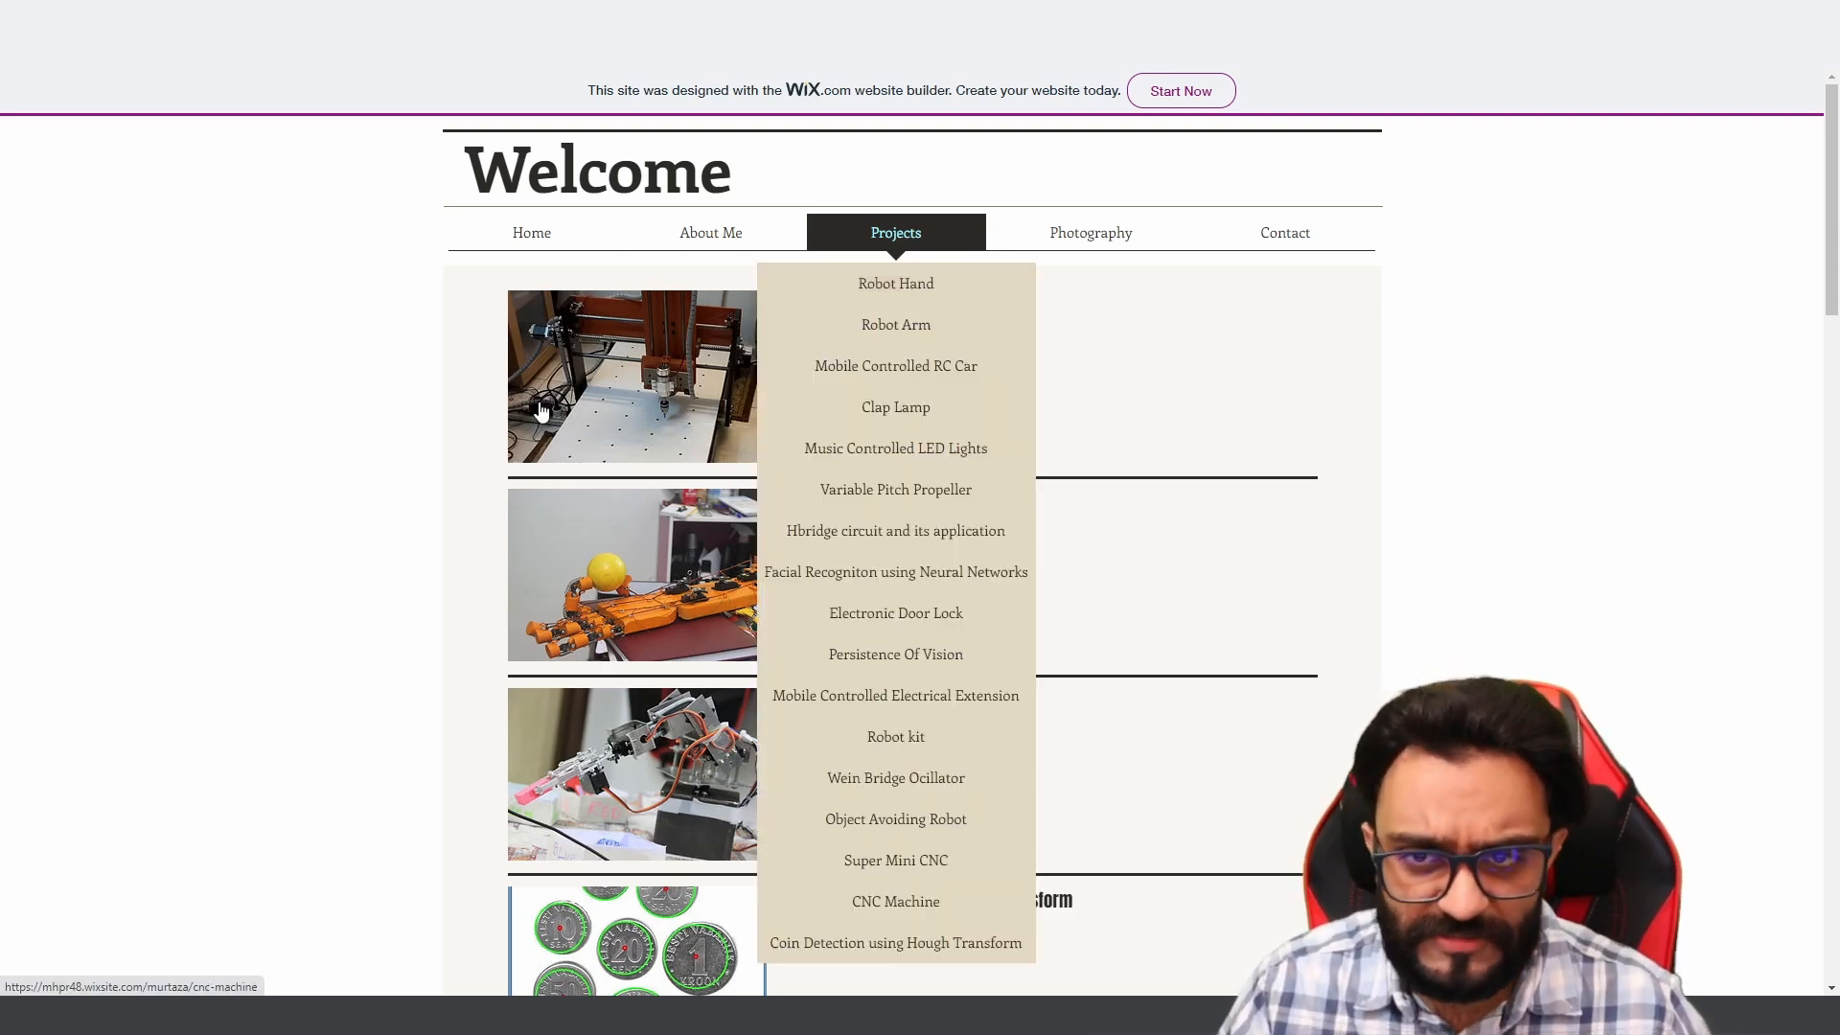
{"action": "left_click", "coordinate": [586, 377]}
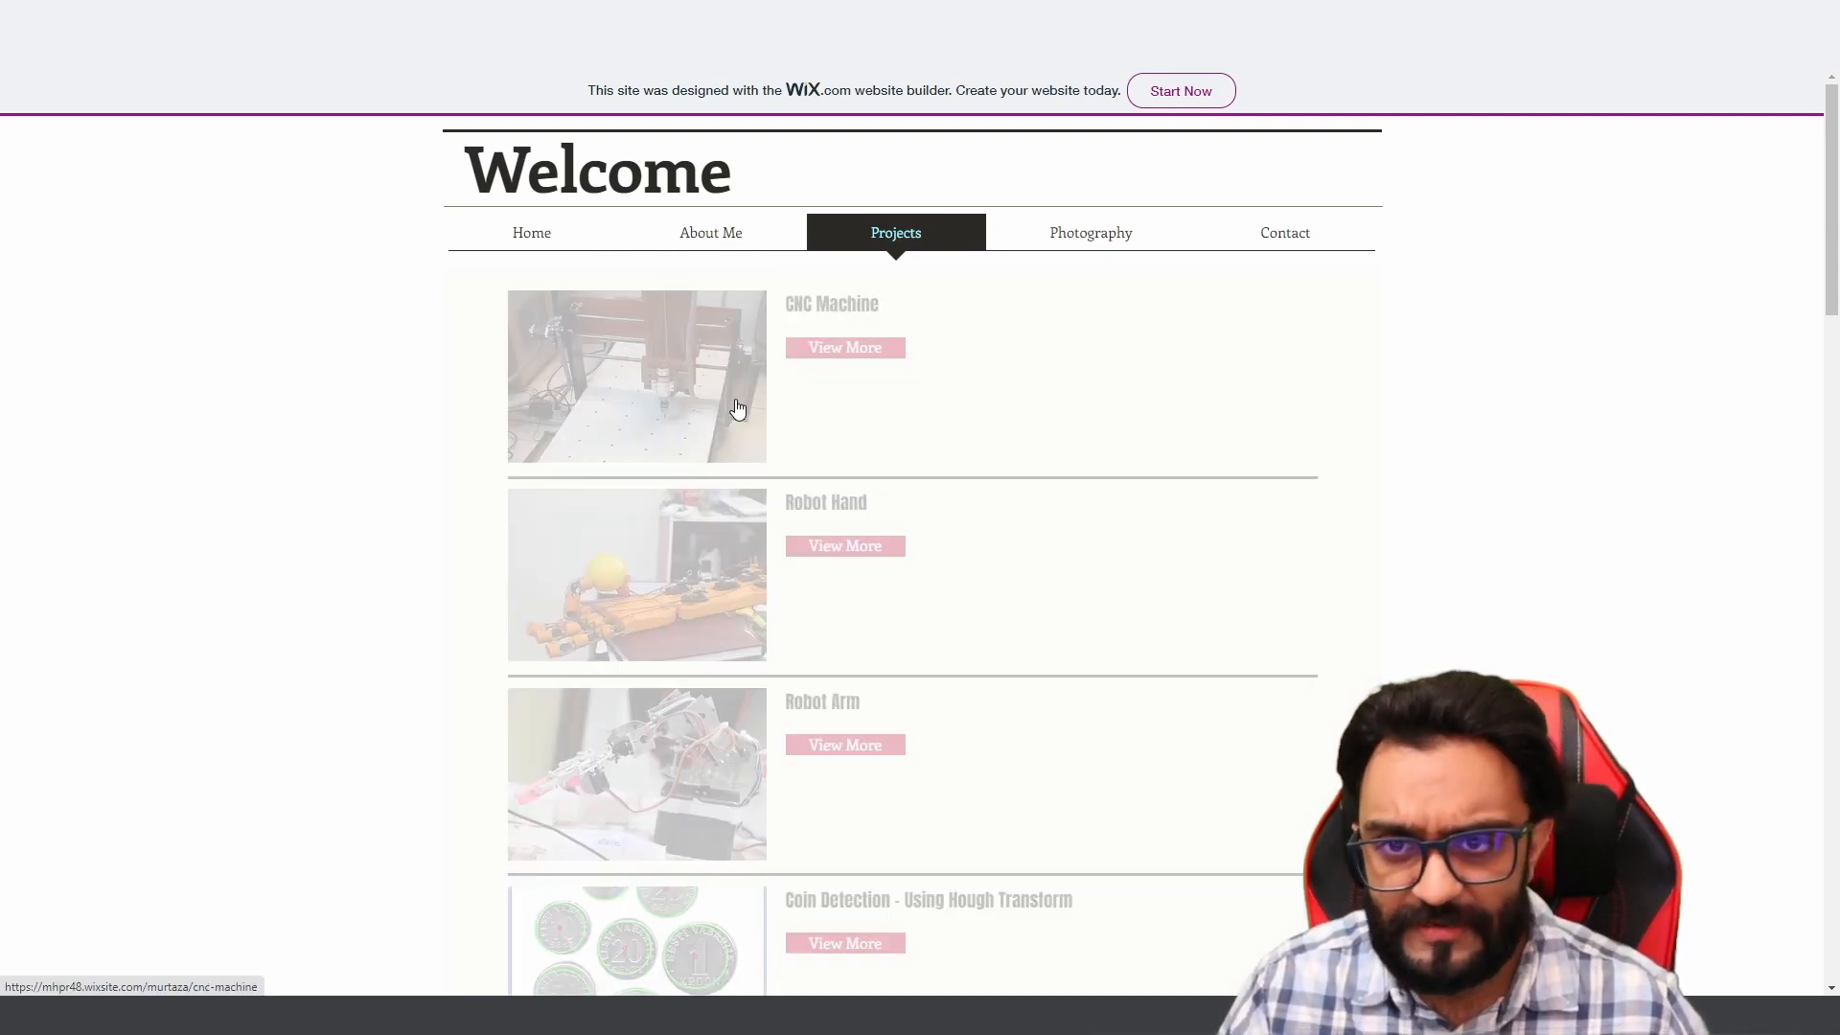
{"action": "scroll", "coordinate": [1093, 474], "scroll_direction": "down", "scroll_amount": 1}
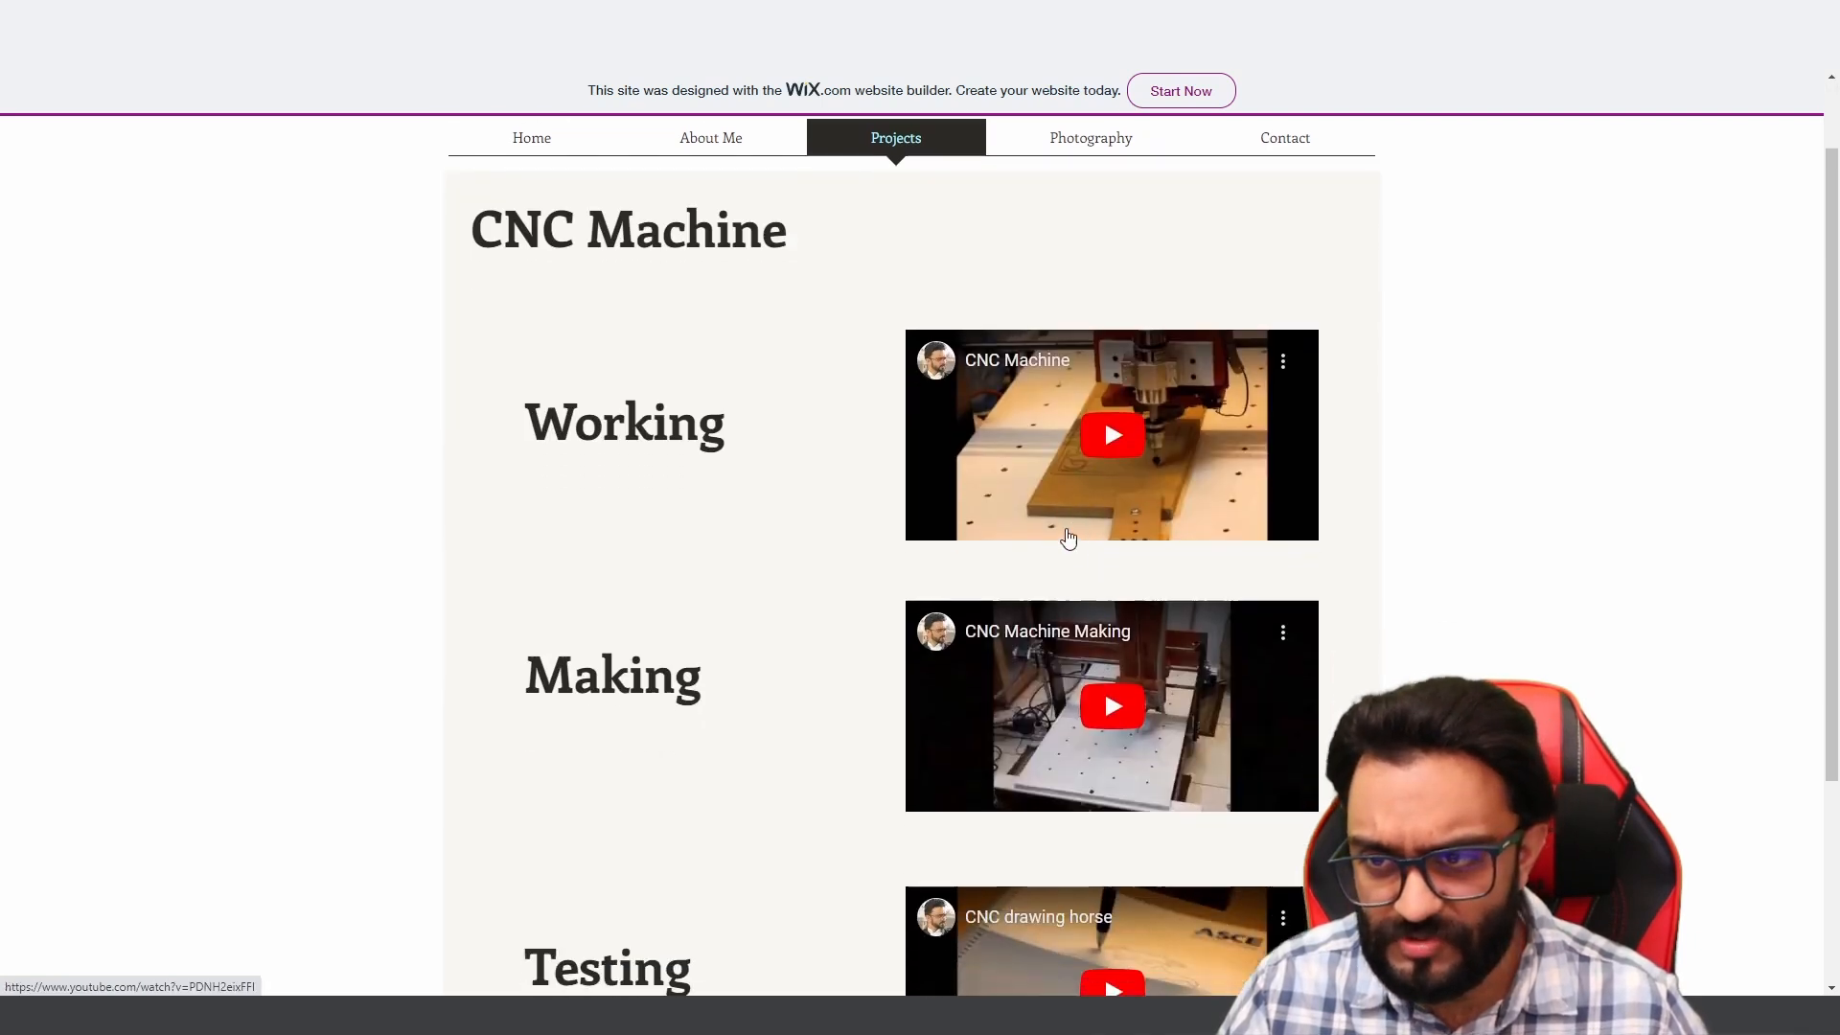
{"action": "scroll", "coordinate": [1064, 534], "scroll_direction": "down", "scroll_amount": 2}
{"action": "scroll", "coordinate": [670, 645], "scroll_direction": "up", "scroll_amount": 3}
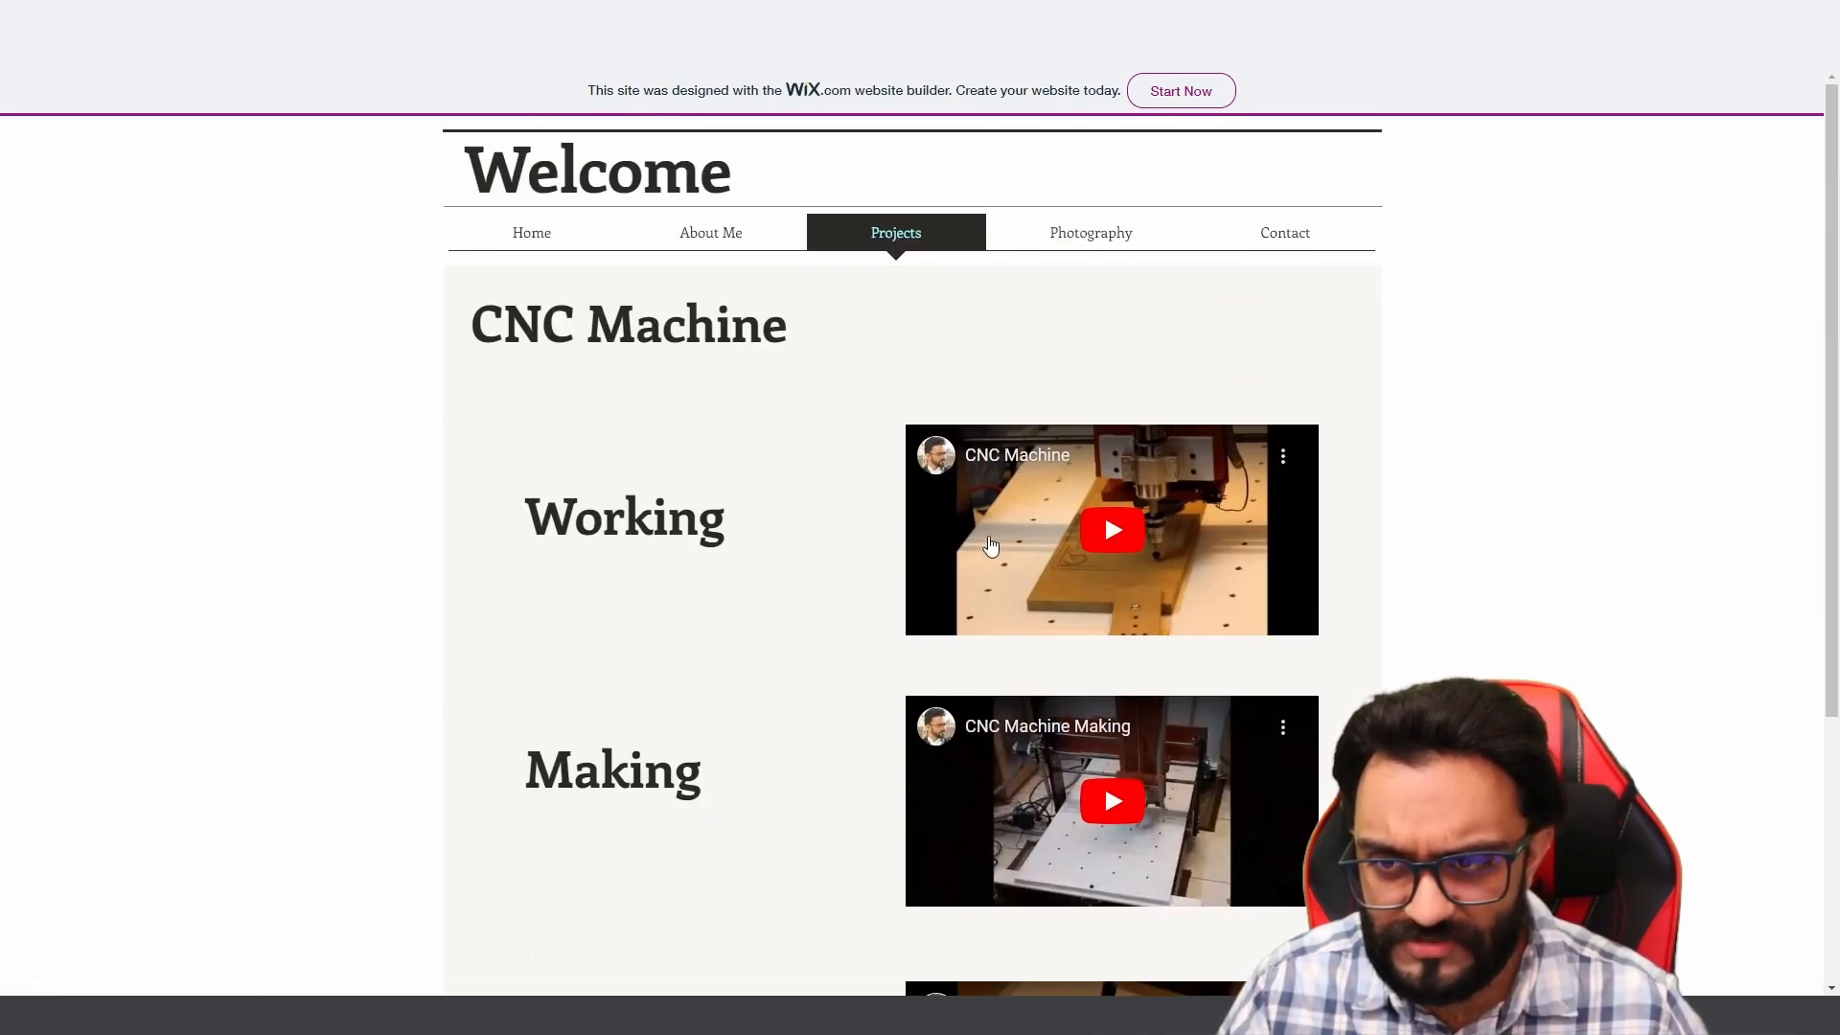
Step: Play the CNC Machine Working video fullscreen and skip ahead to the ArtCAM part
{"action": "left_click", "coordinate": [1107, 528]}
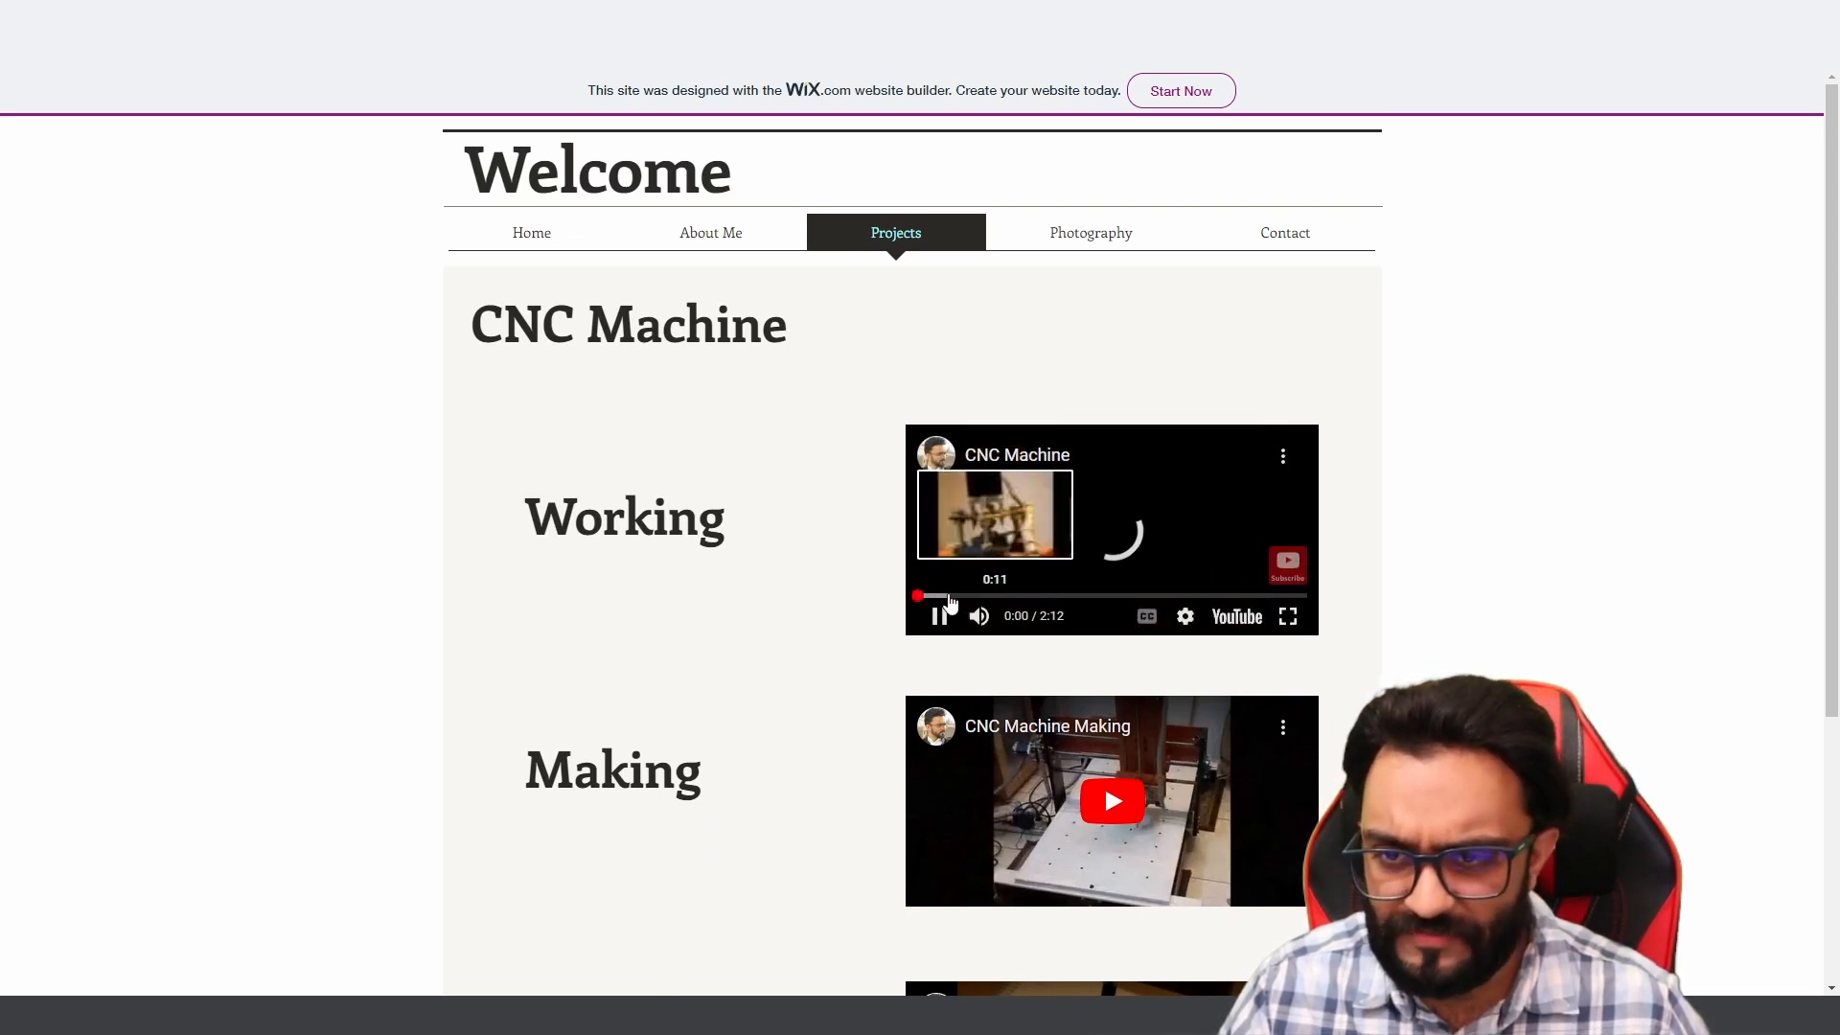
{"action": "left_click", "coordinate": [1289, 615]}
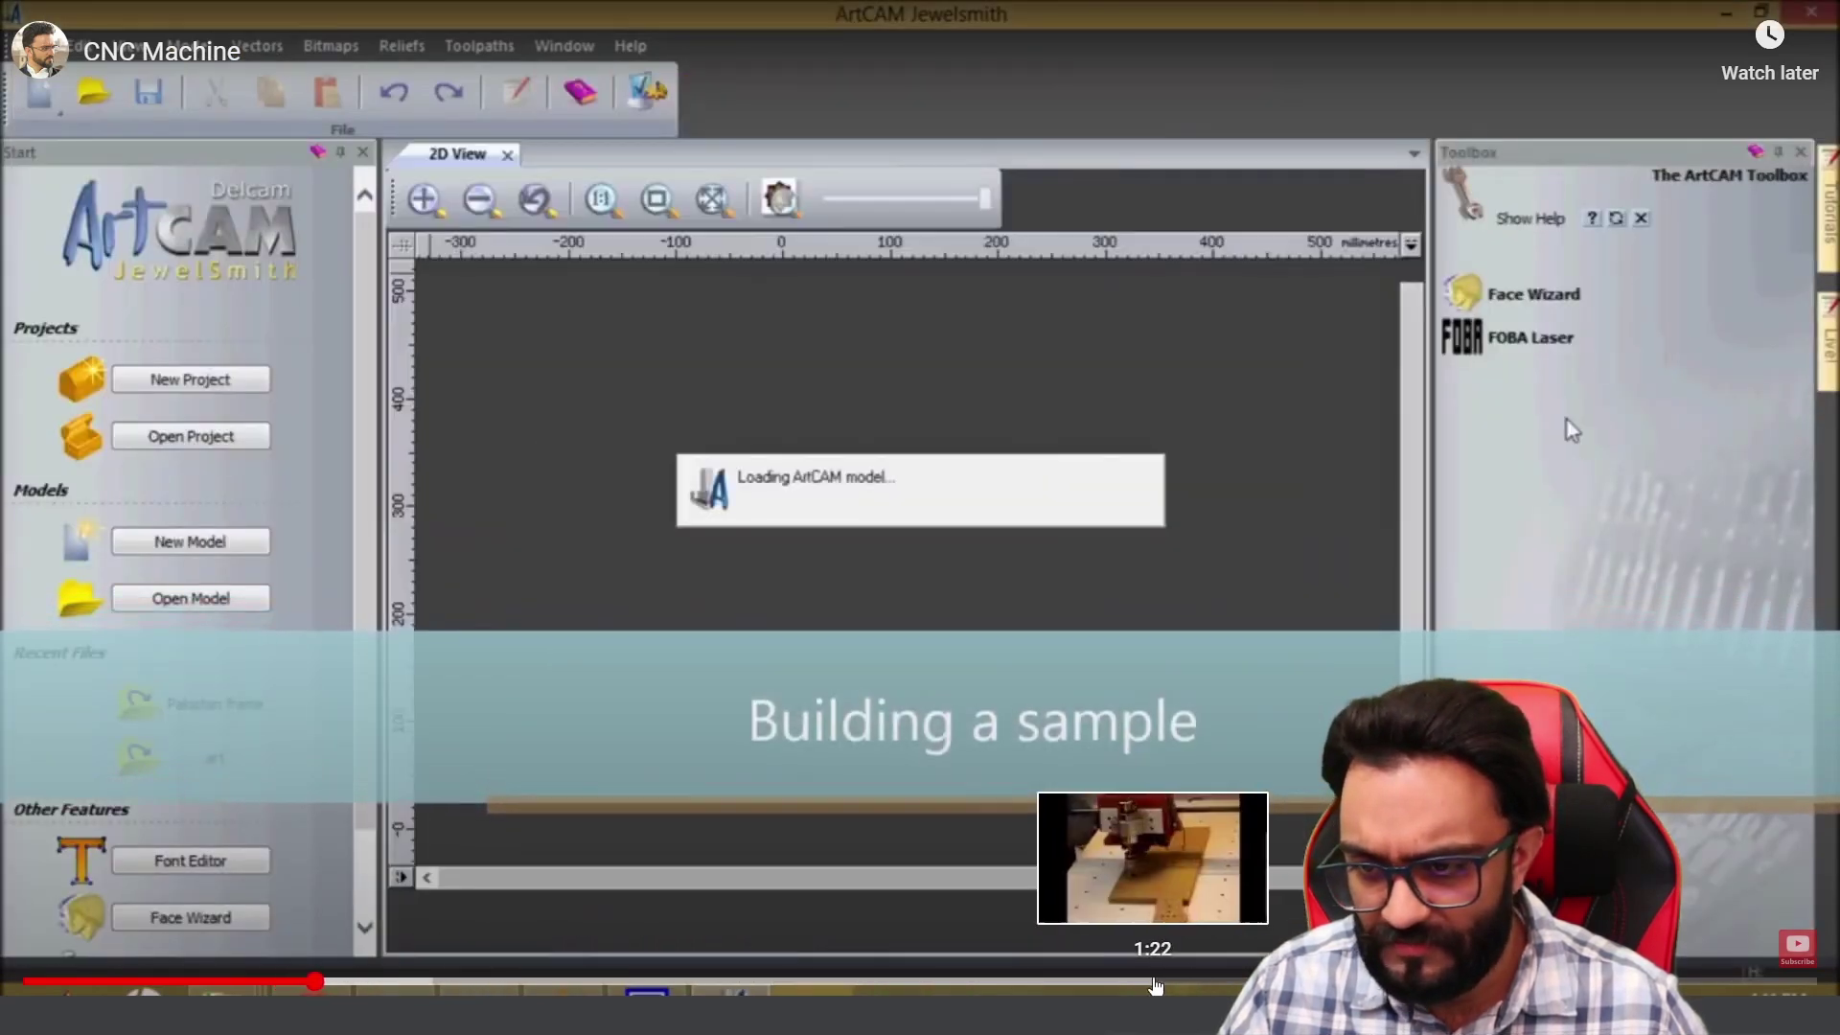
{"action": "left_click", "coordinate": [1154, 983]}
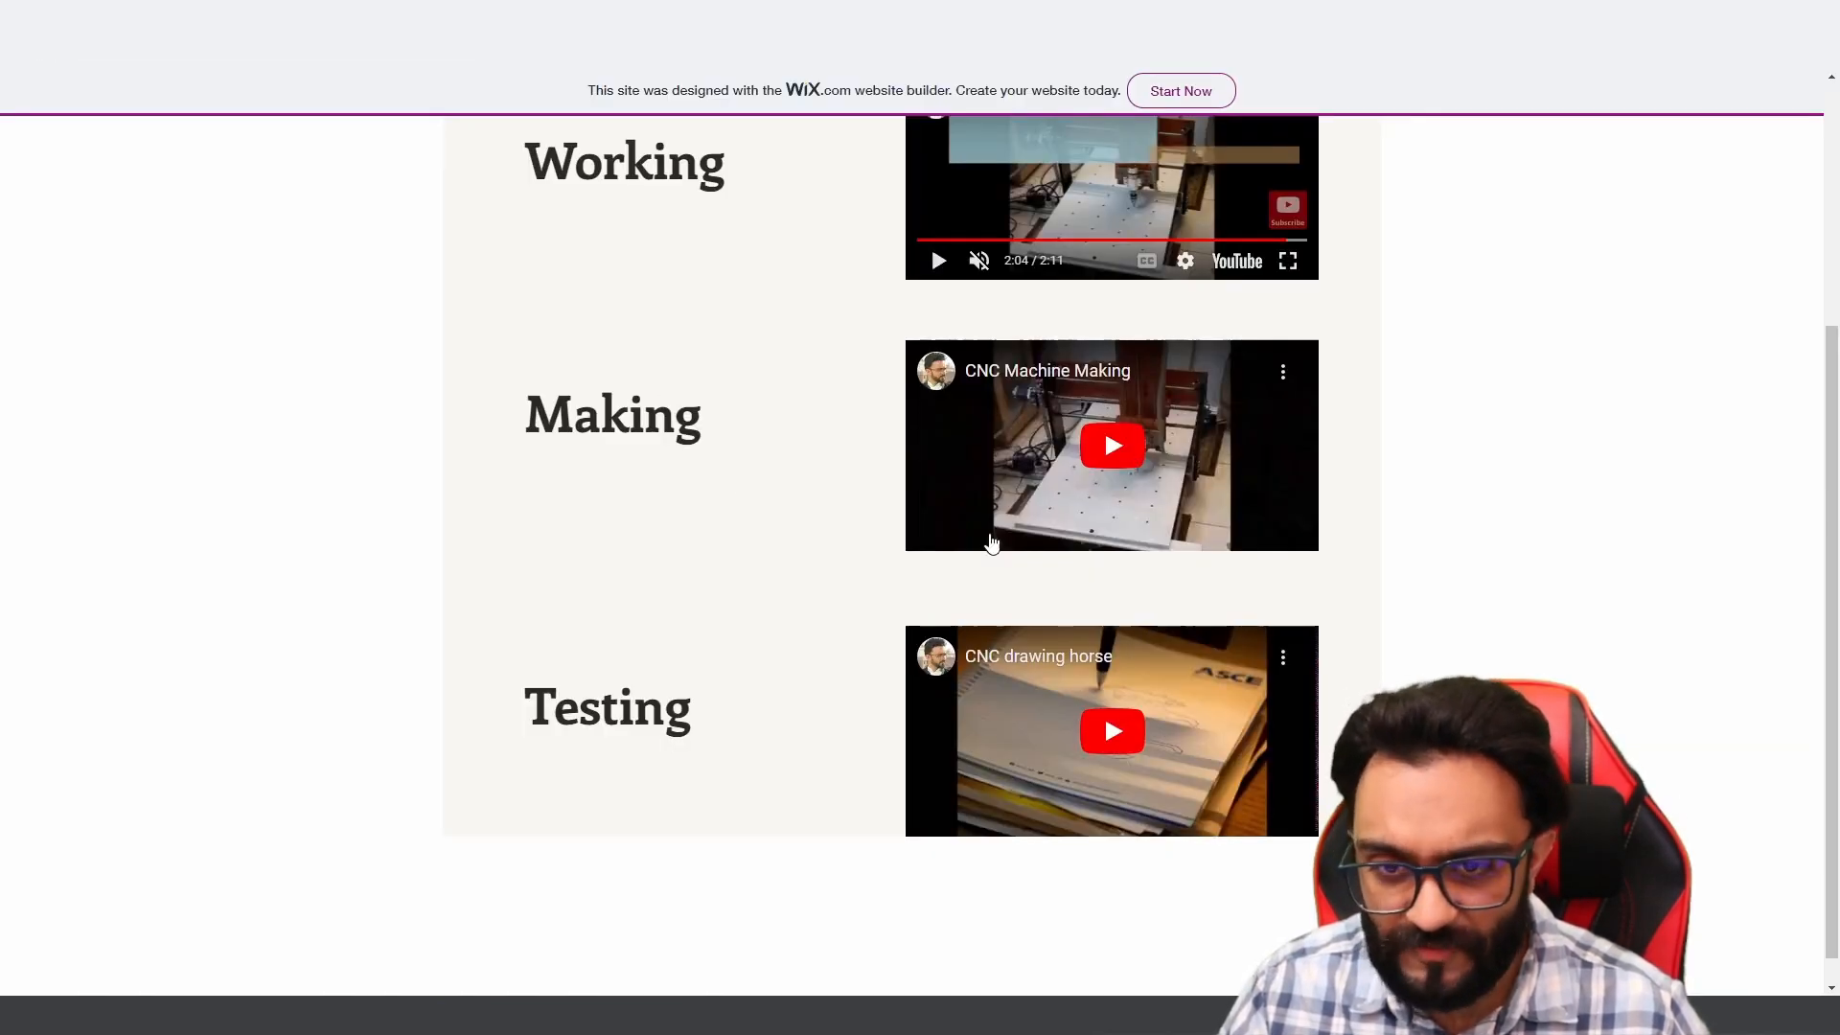
Step: Watch the CNC drawing horse video fullscreen, seek near its end and leave fullscreen
{"action": "left_click", "coordinate": [1131, 734]}
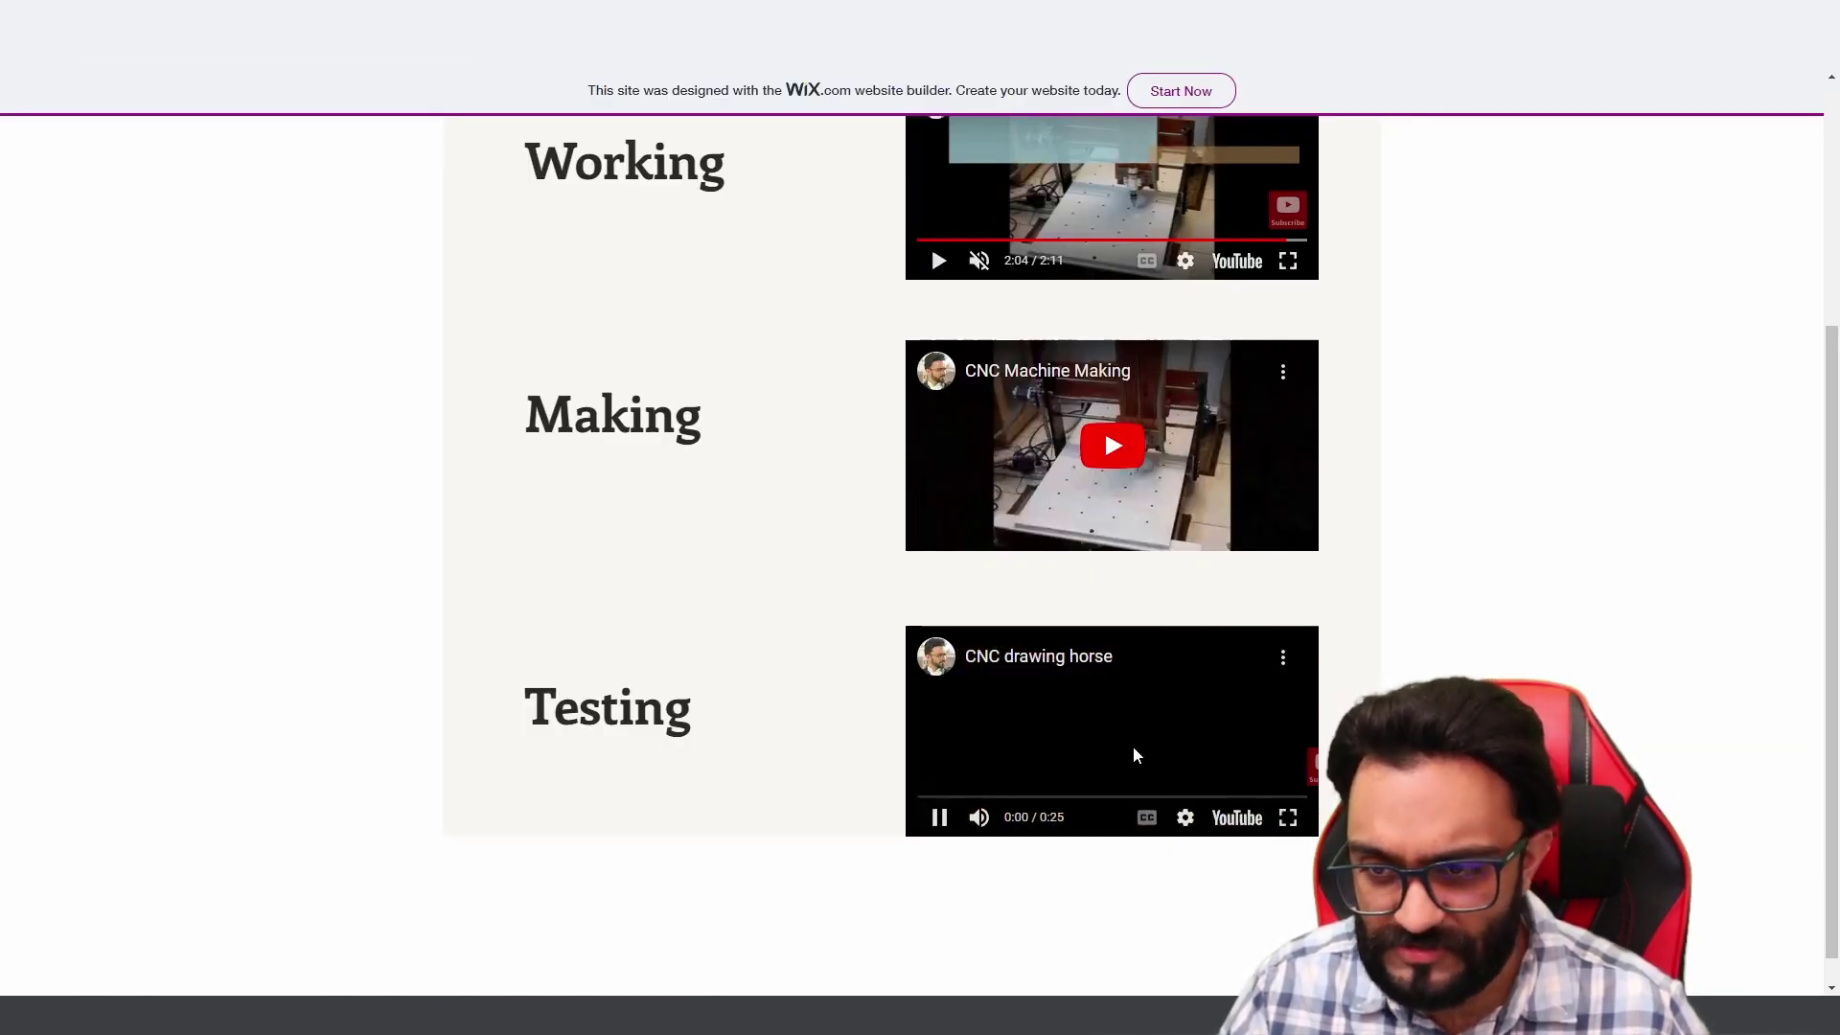
{"action": "left_click", "coordinate": [1290, 819]}
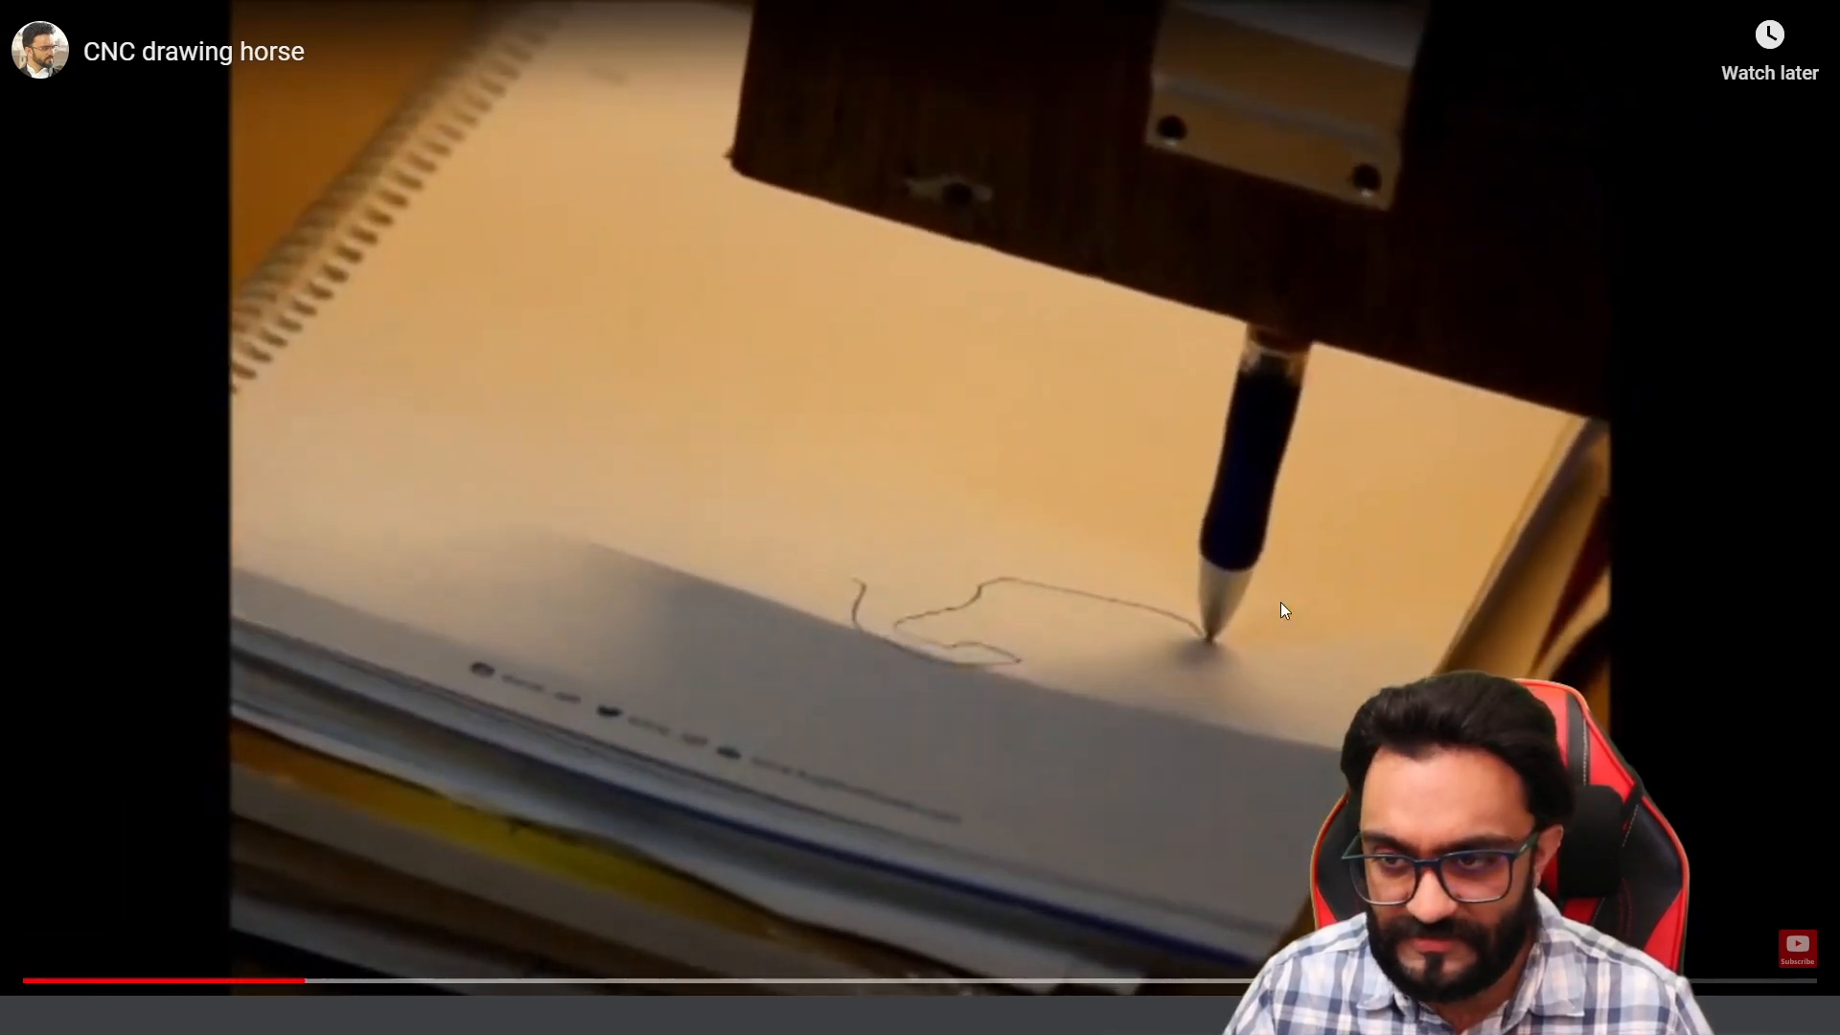
{"action": "left_click_drag", "start_coordinate": [800, 980], "coordinate": [1229, 981]}
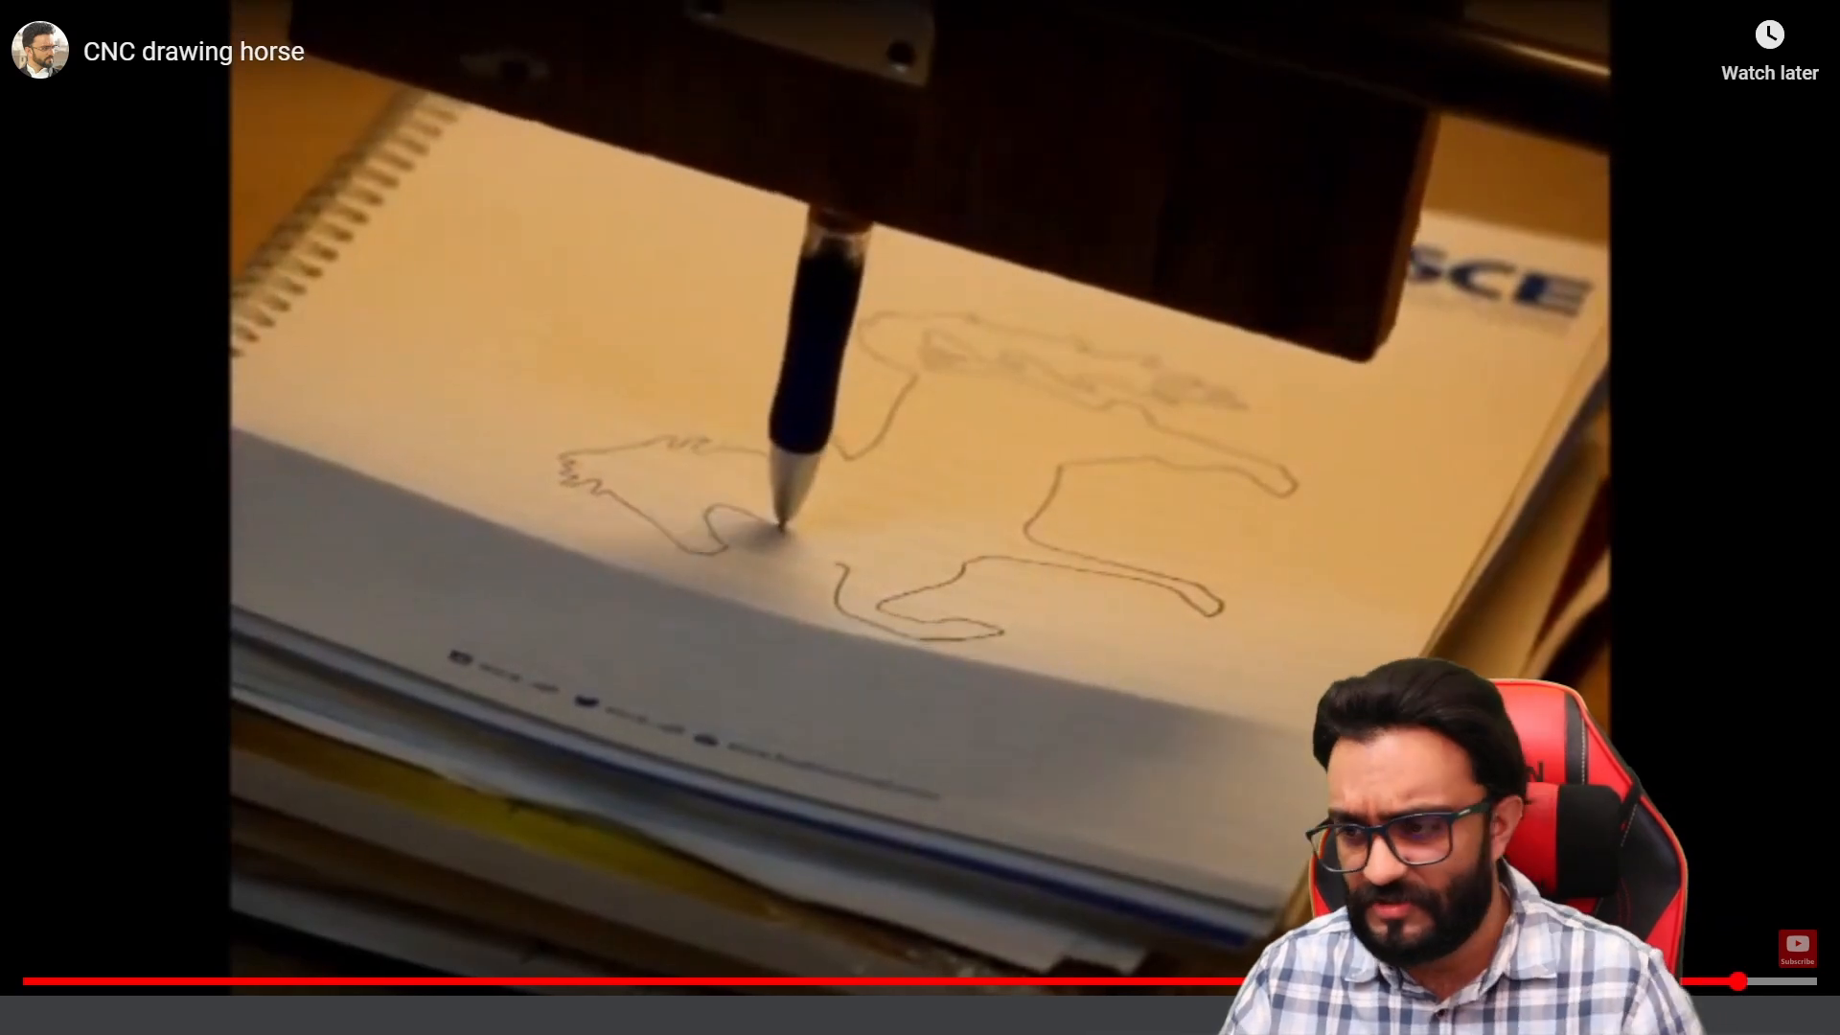
{"action": "key", "text": "Escape"}
Step: Play the CNC Machine Making video fullscreen, skipping through the CAD model, assembly and build footage
{"action": "left_click", "coordinate": [1110, 439]}
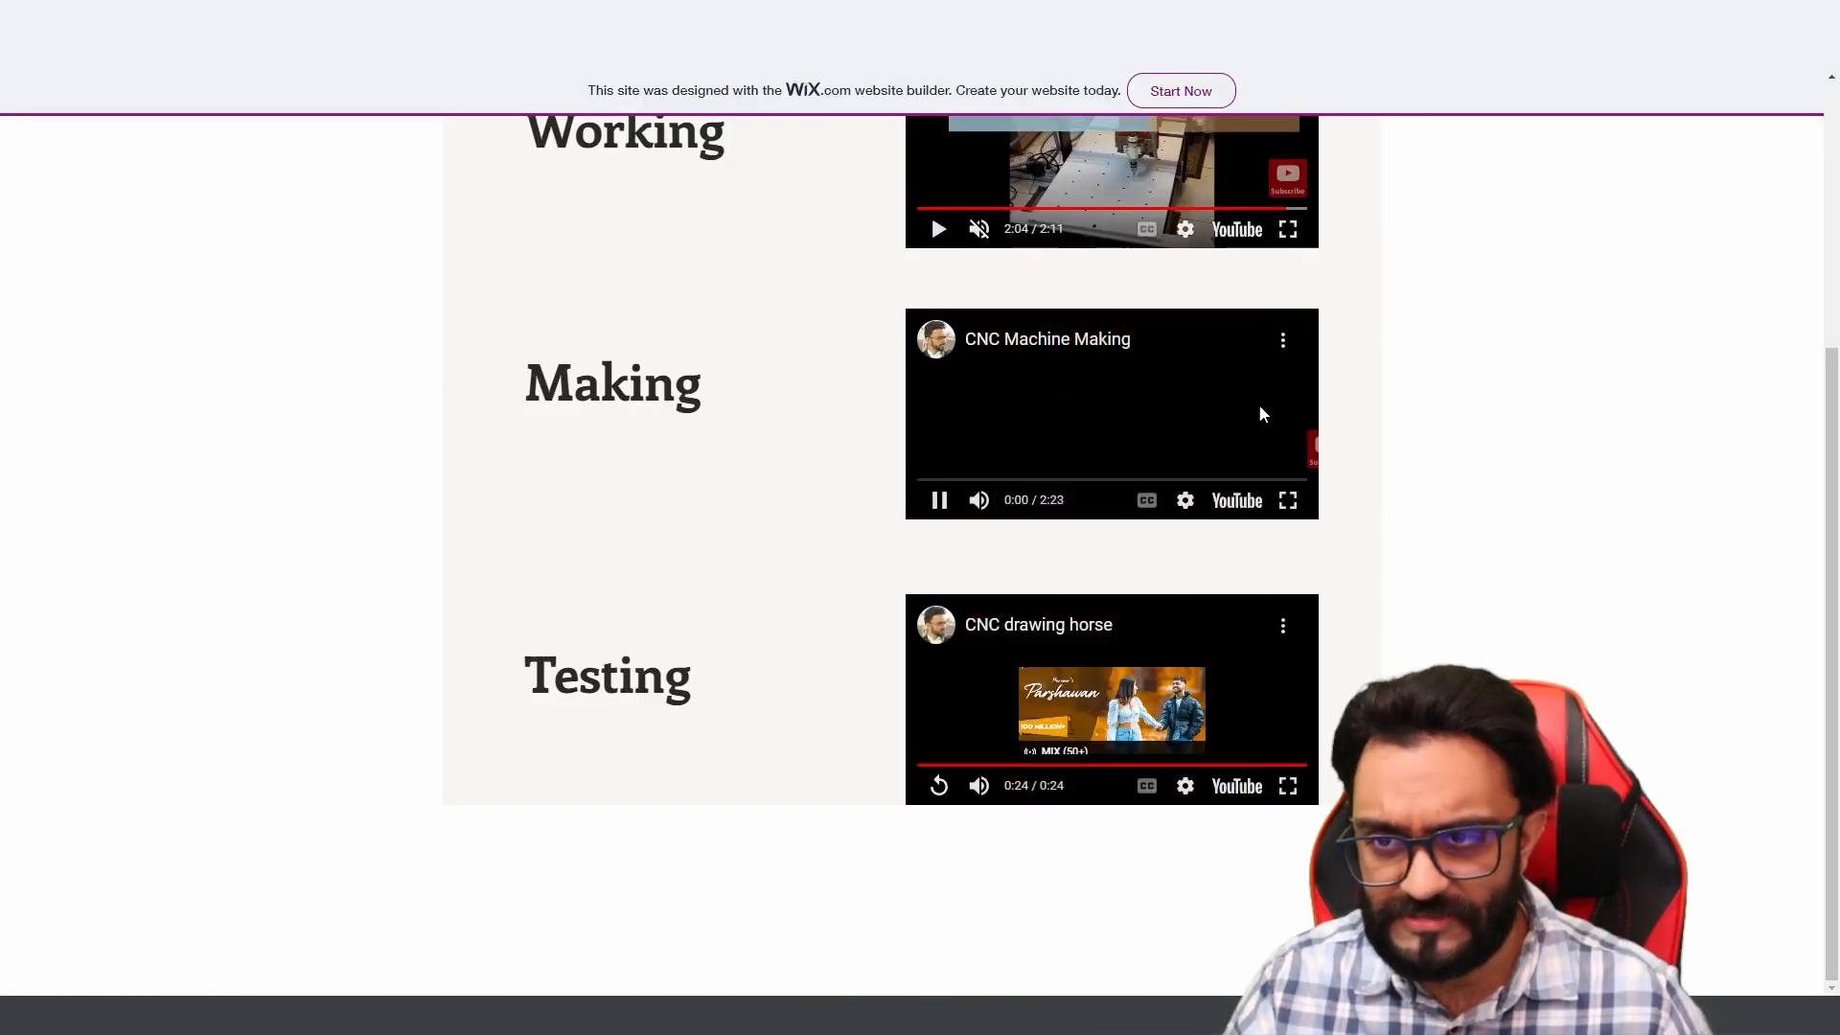
{"action": "left_click", "coordinate": [1289, 501]}
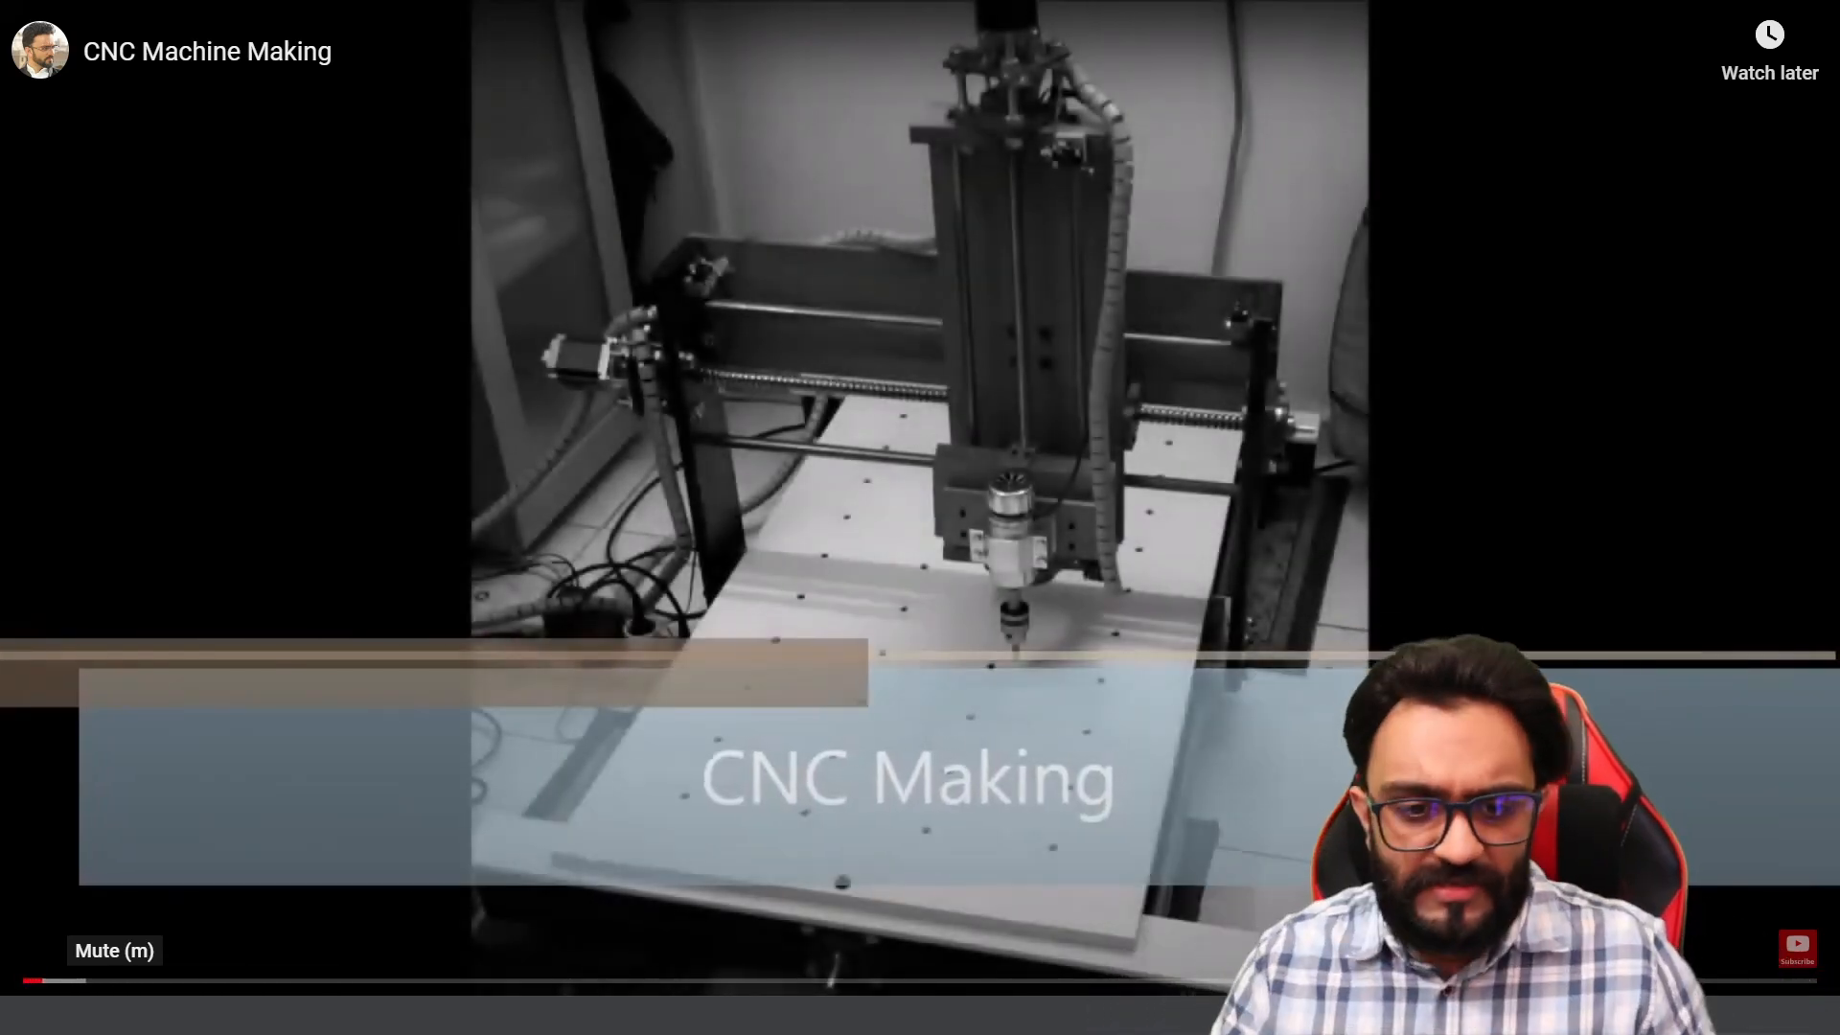
{"action": "left_click", "coordinate": [144, 980]}
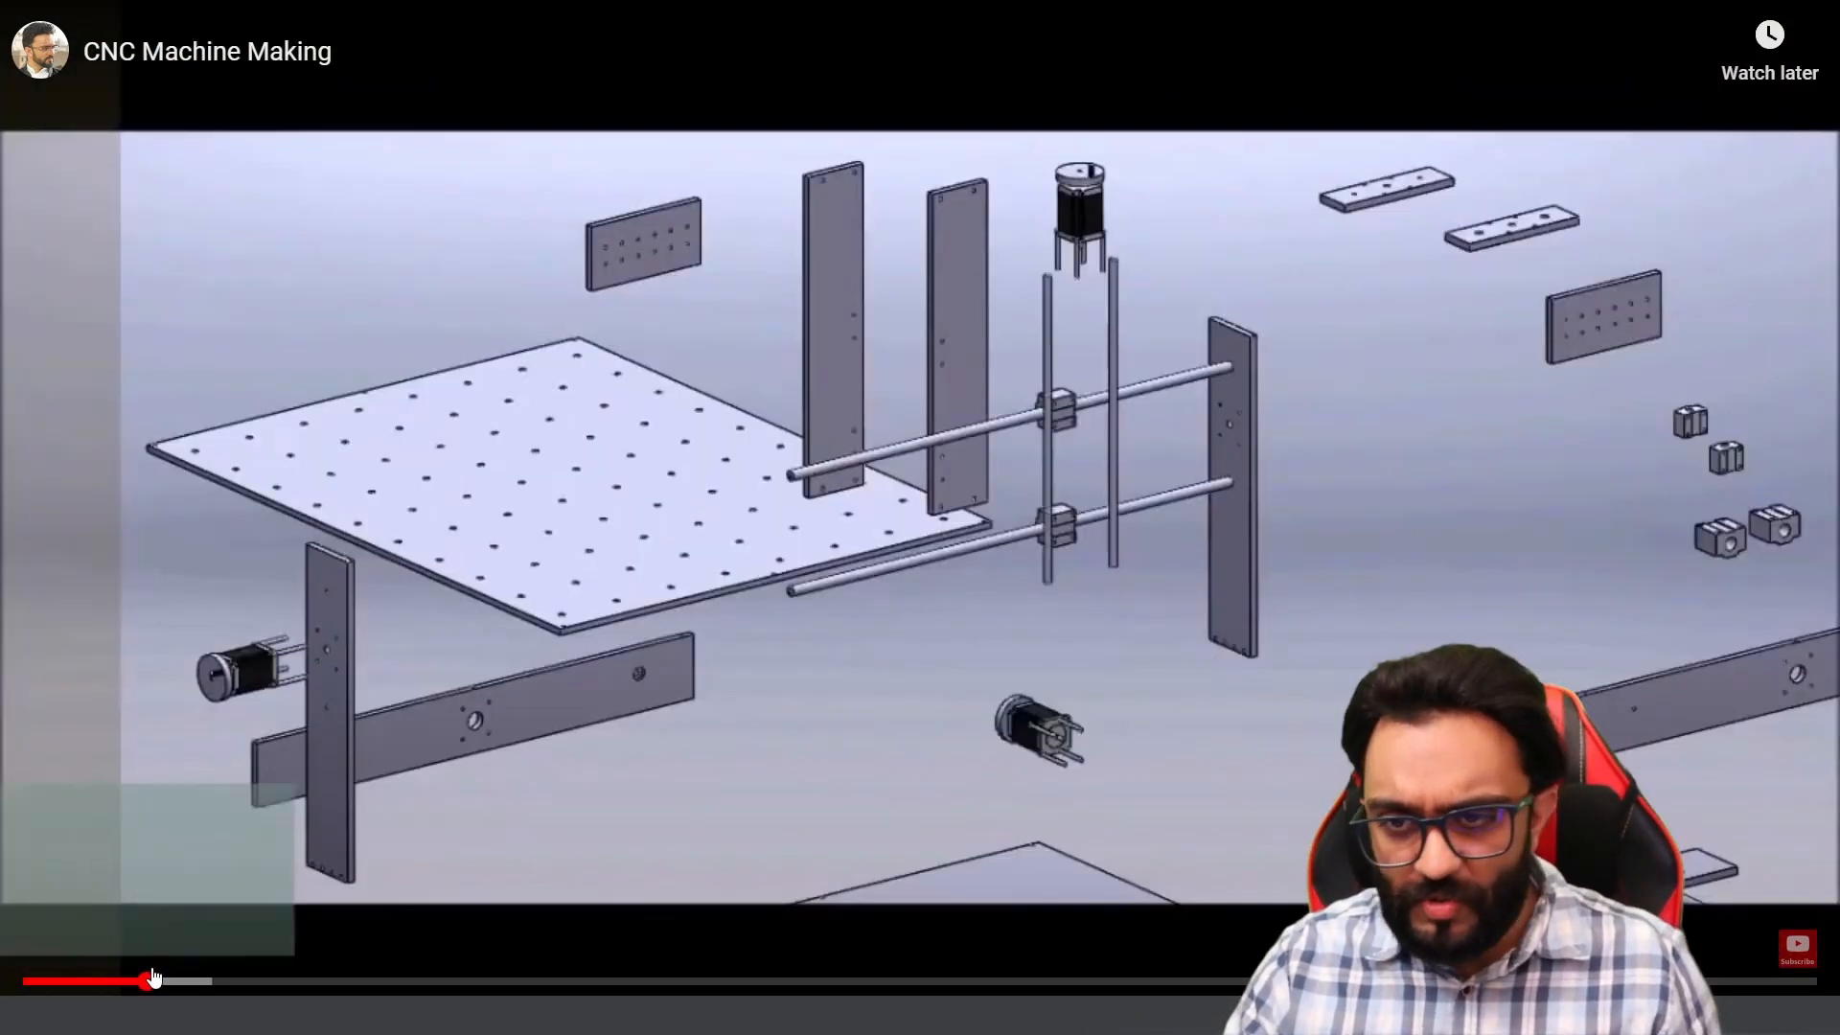
{"action": "left_click", "coordinate": [206, 981]}
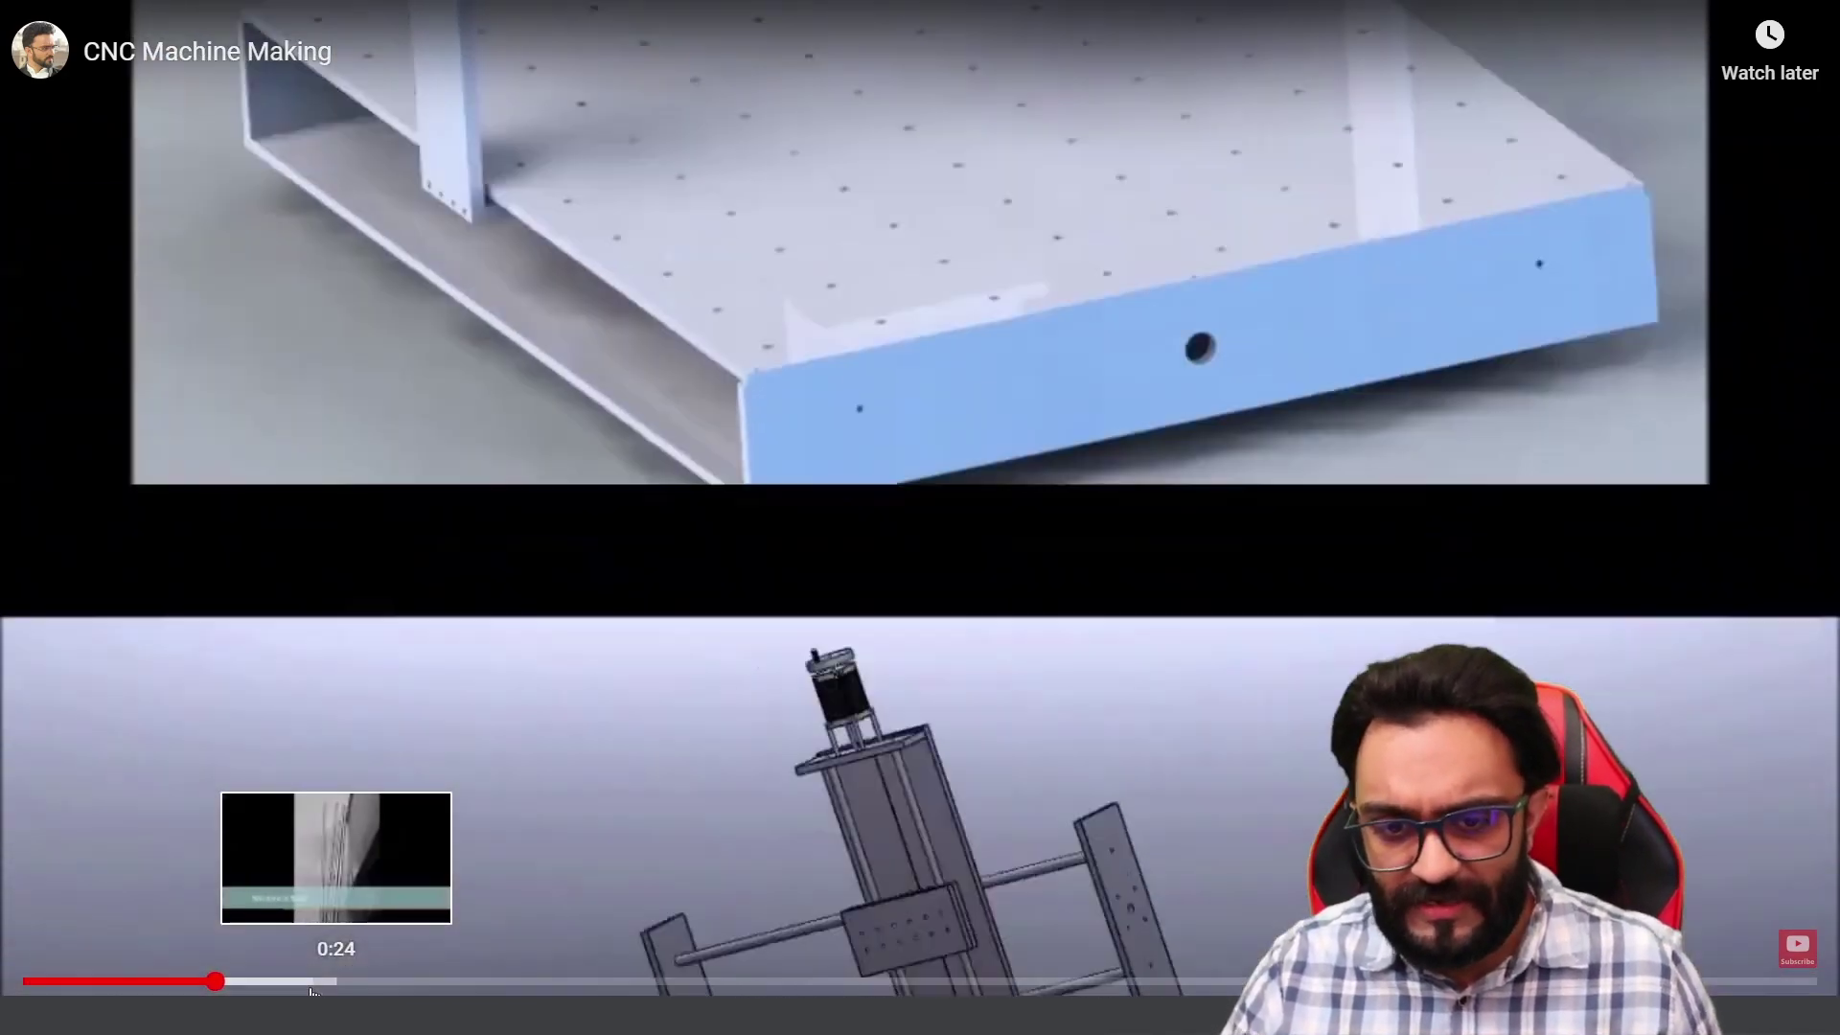
{"action": "left_click", "coordinate": [328, 981]}
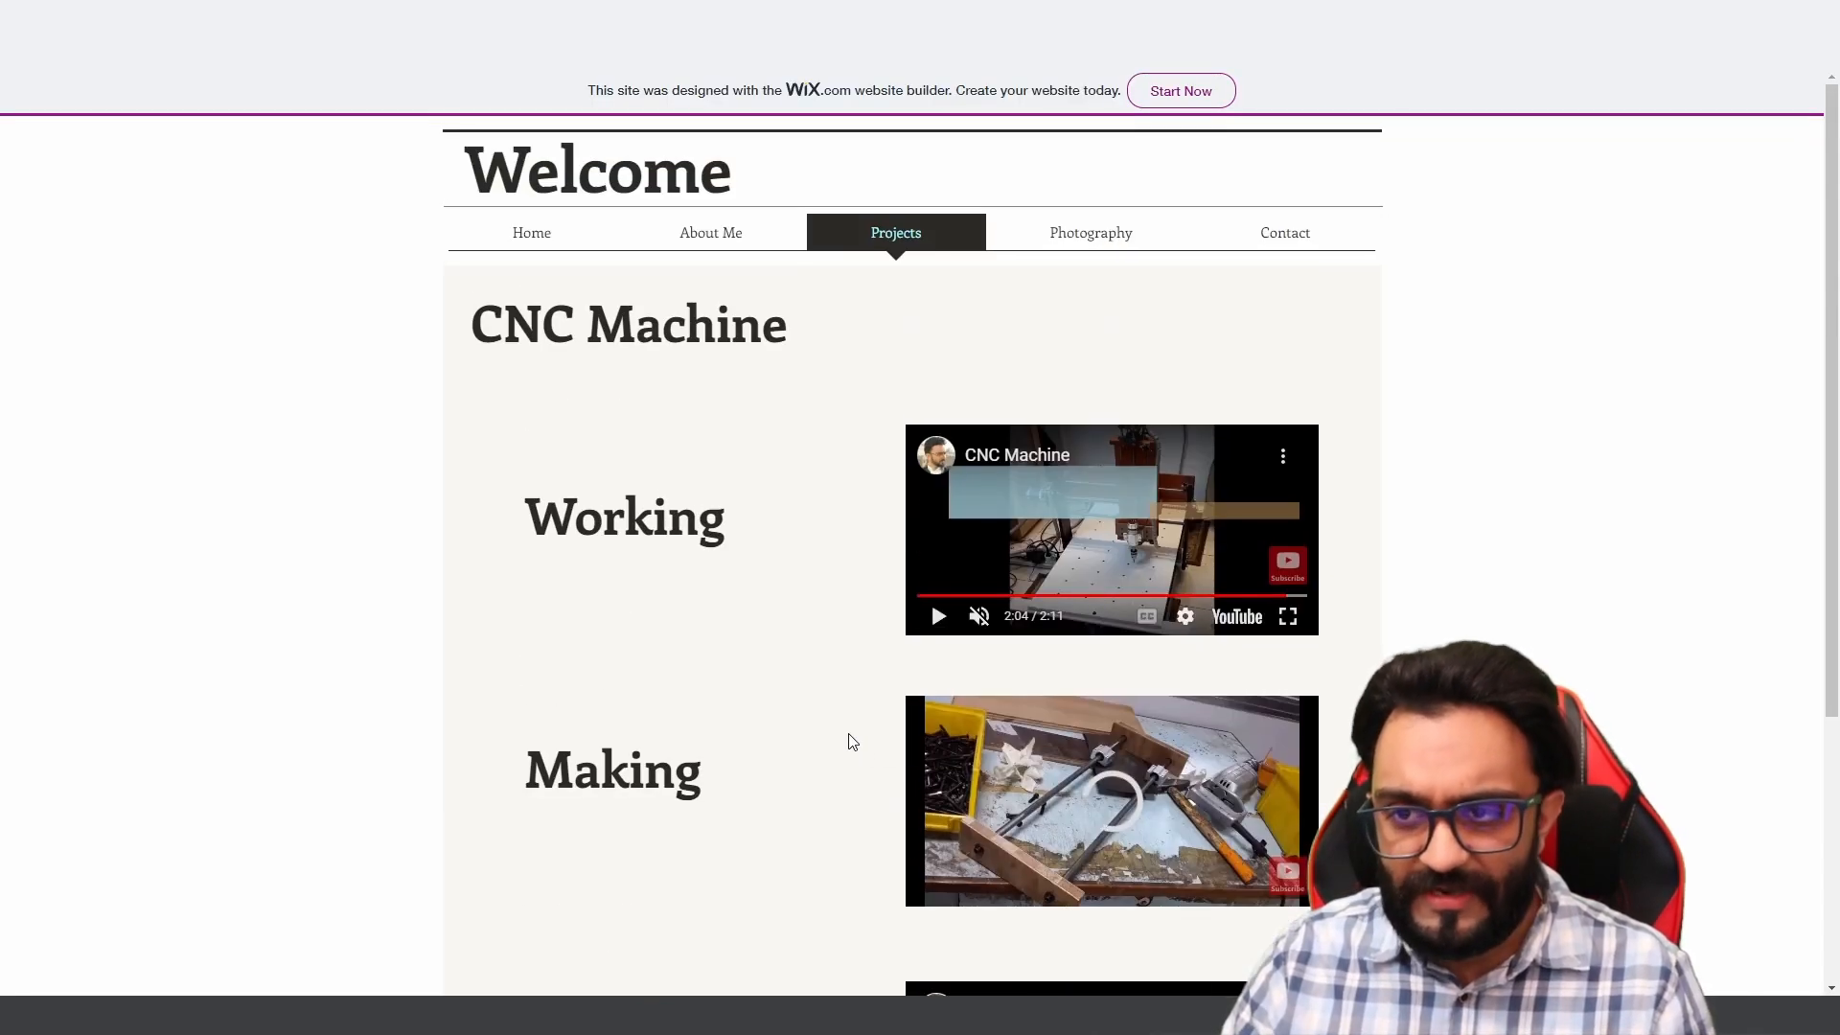
{"action": "mouse_move", "coordinate": [895, 232]}
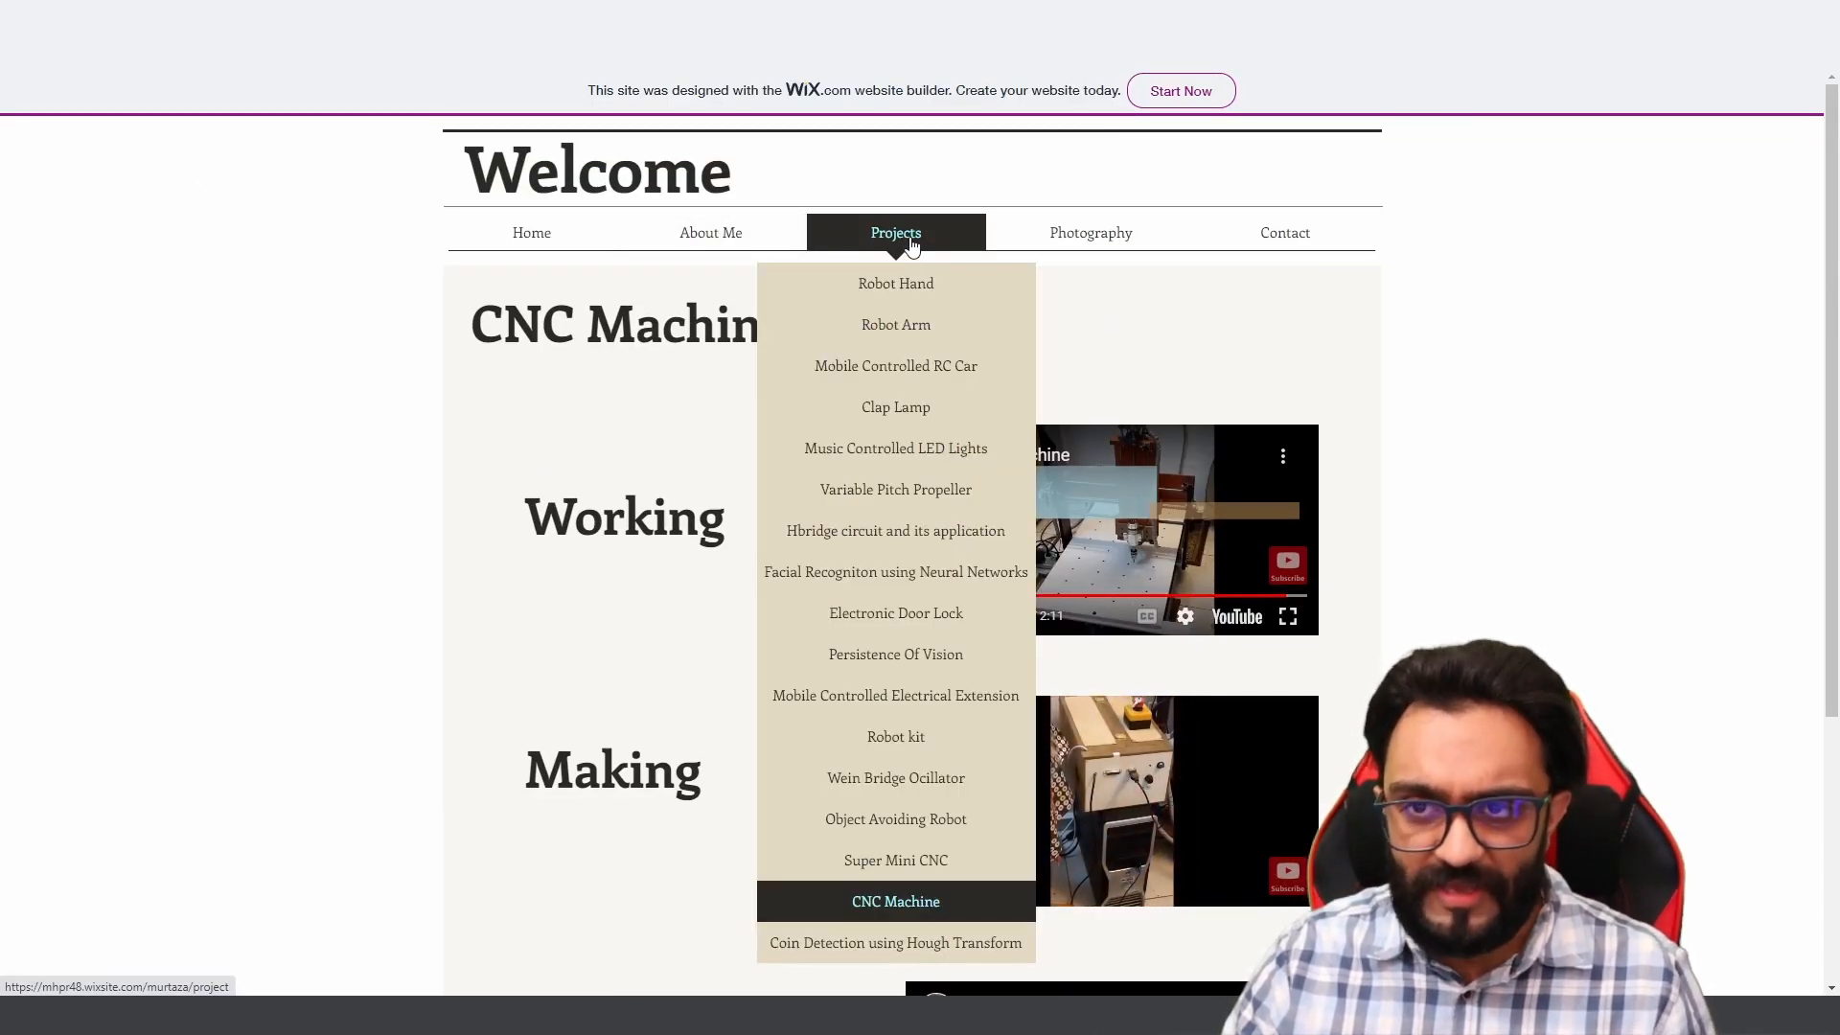
Step: Open the Coin Detection project from Projects and download its Coin detection.docx code document
{"action": "left_click", "coordinate": [907, 244]}
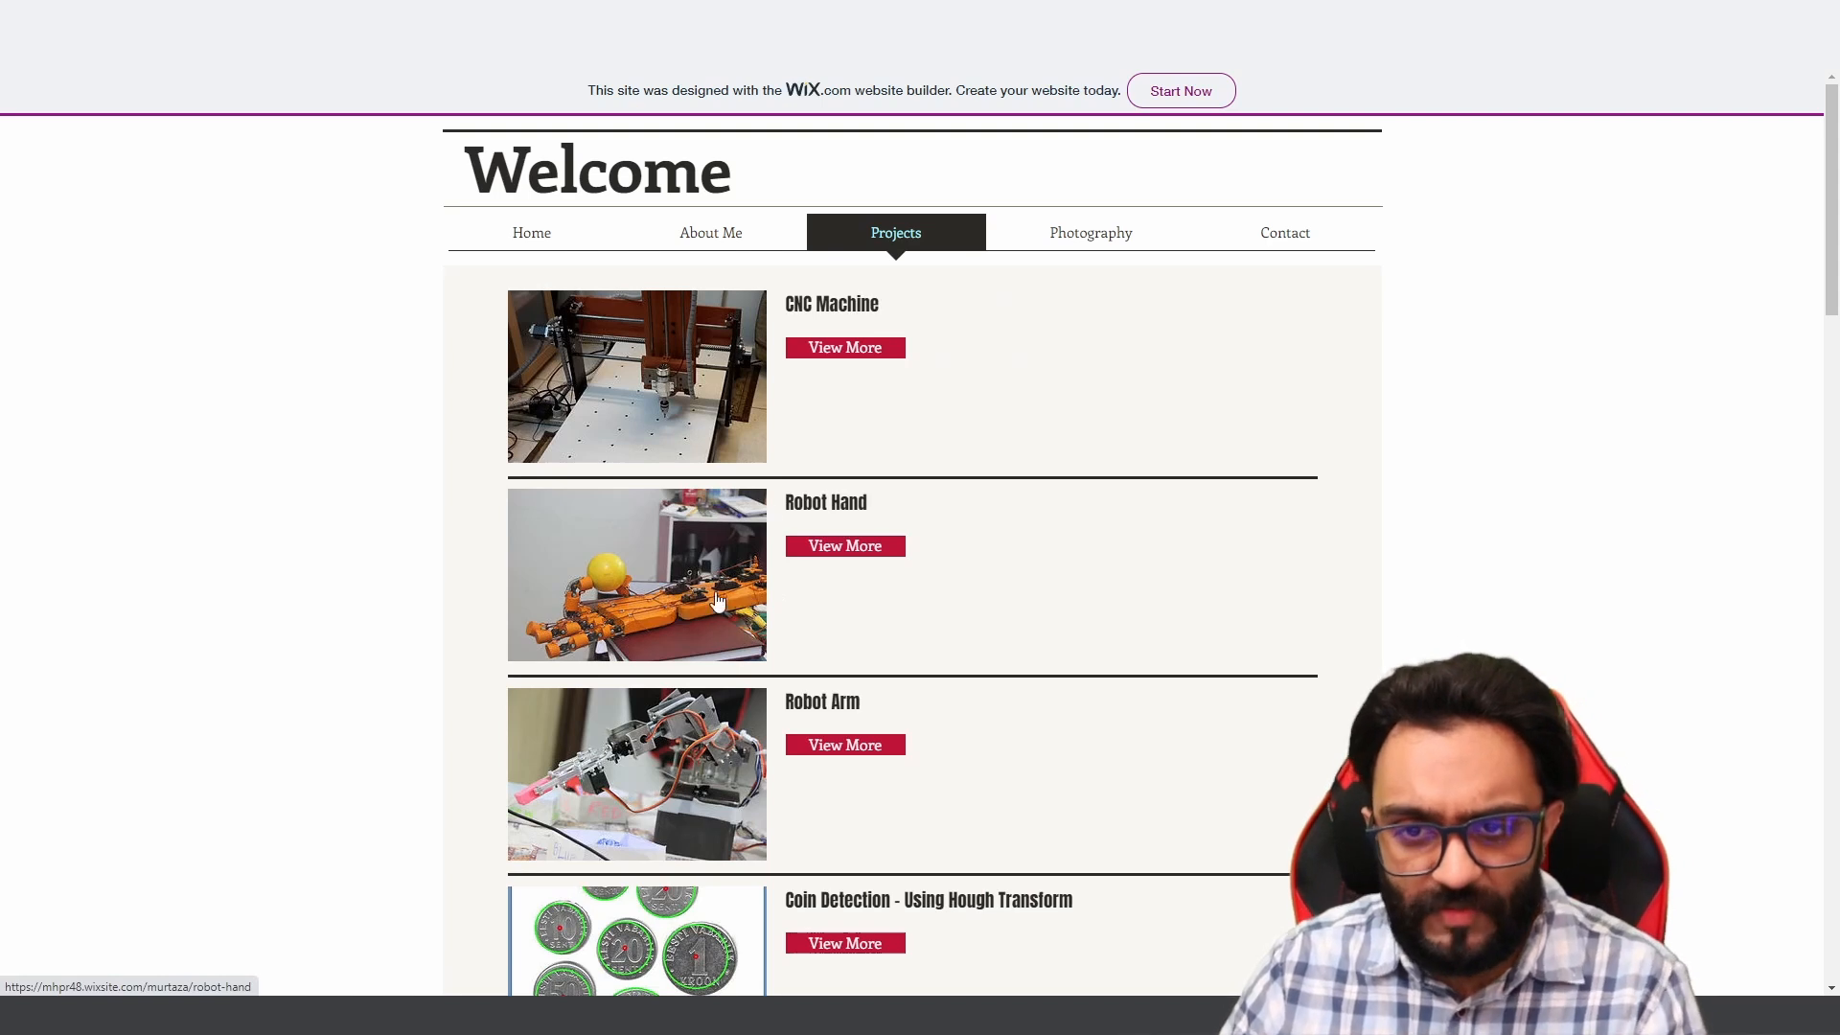
{"action": "scroll", "coordinate": [687, 611], "scroll_direction": "down", "scroll_amount": 2}
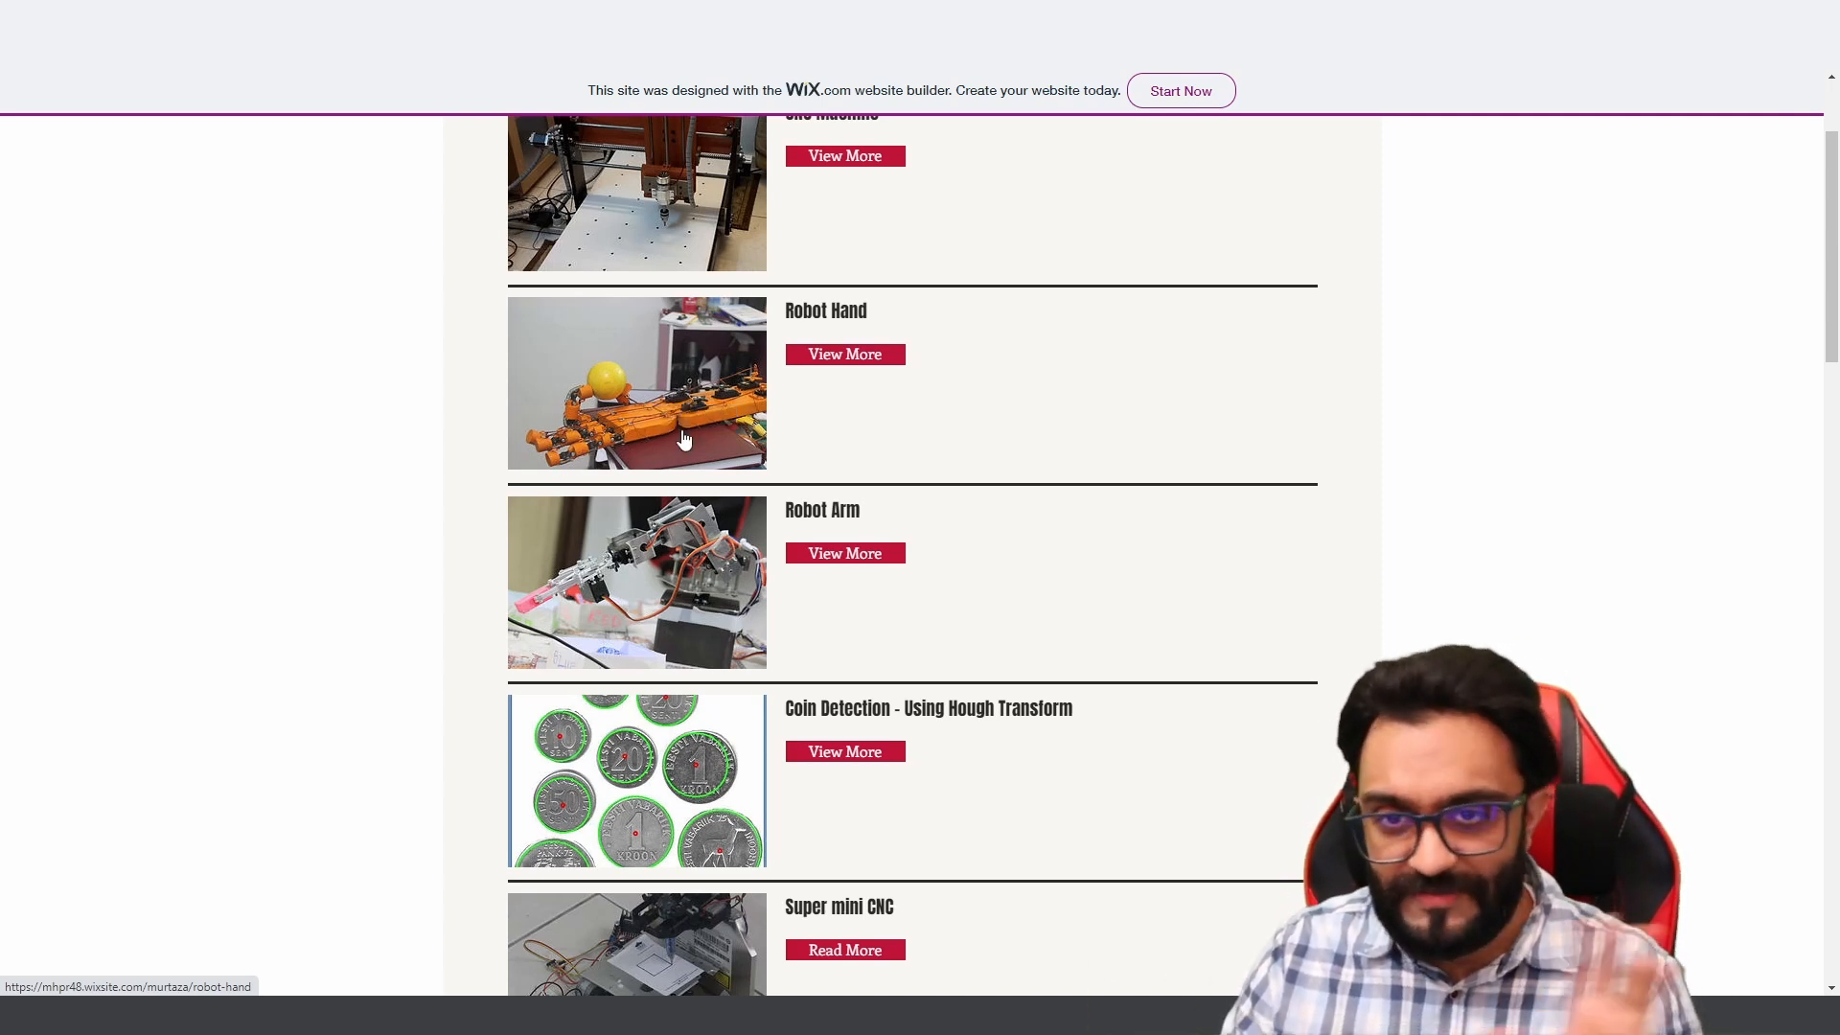
{"action": "scroll", "coordinate": [701, 414], "scroll_direction": "down", "scroll_amount": 2}
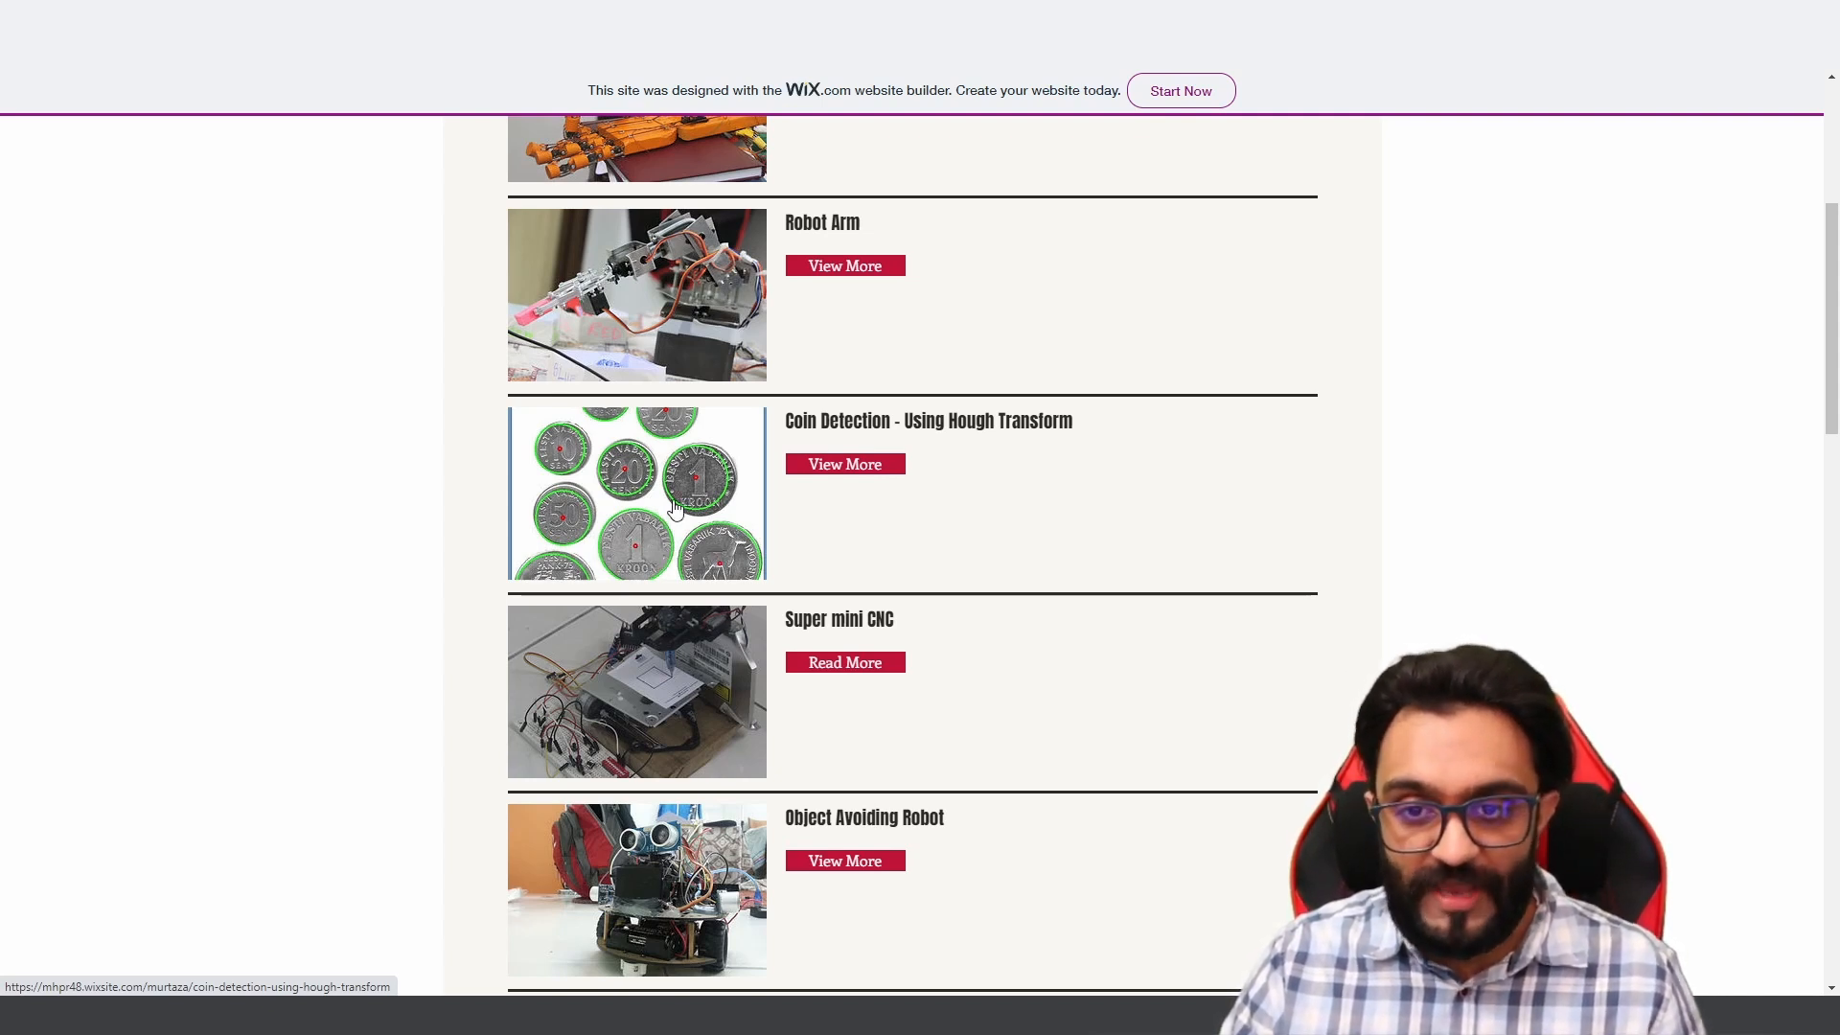
{"action": "left_click", "coordinate": [674, 507]}
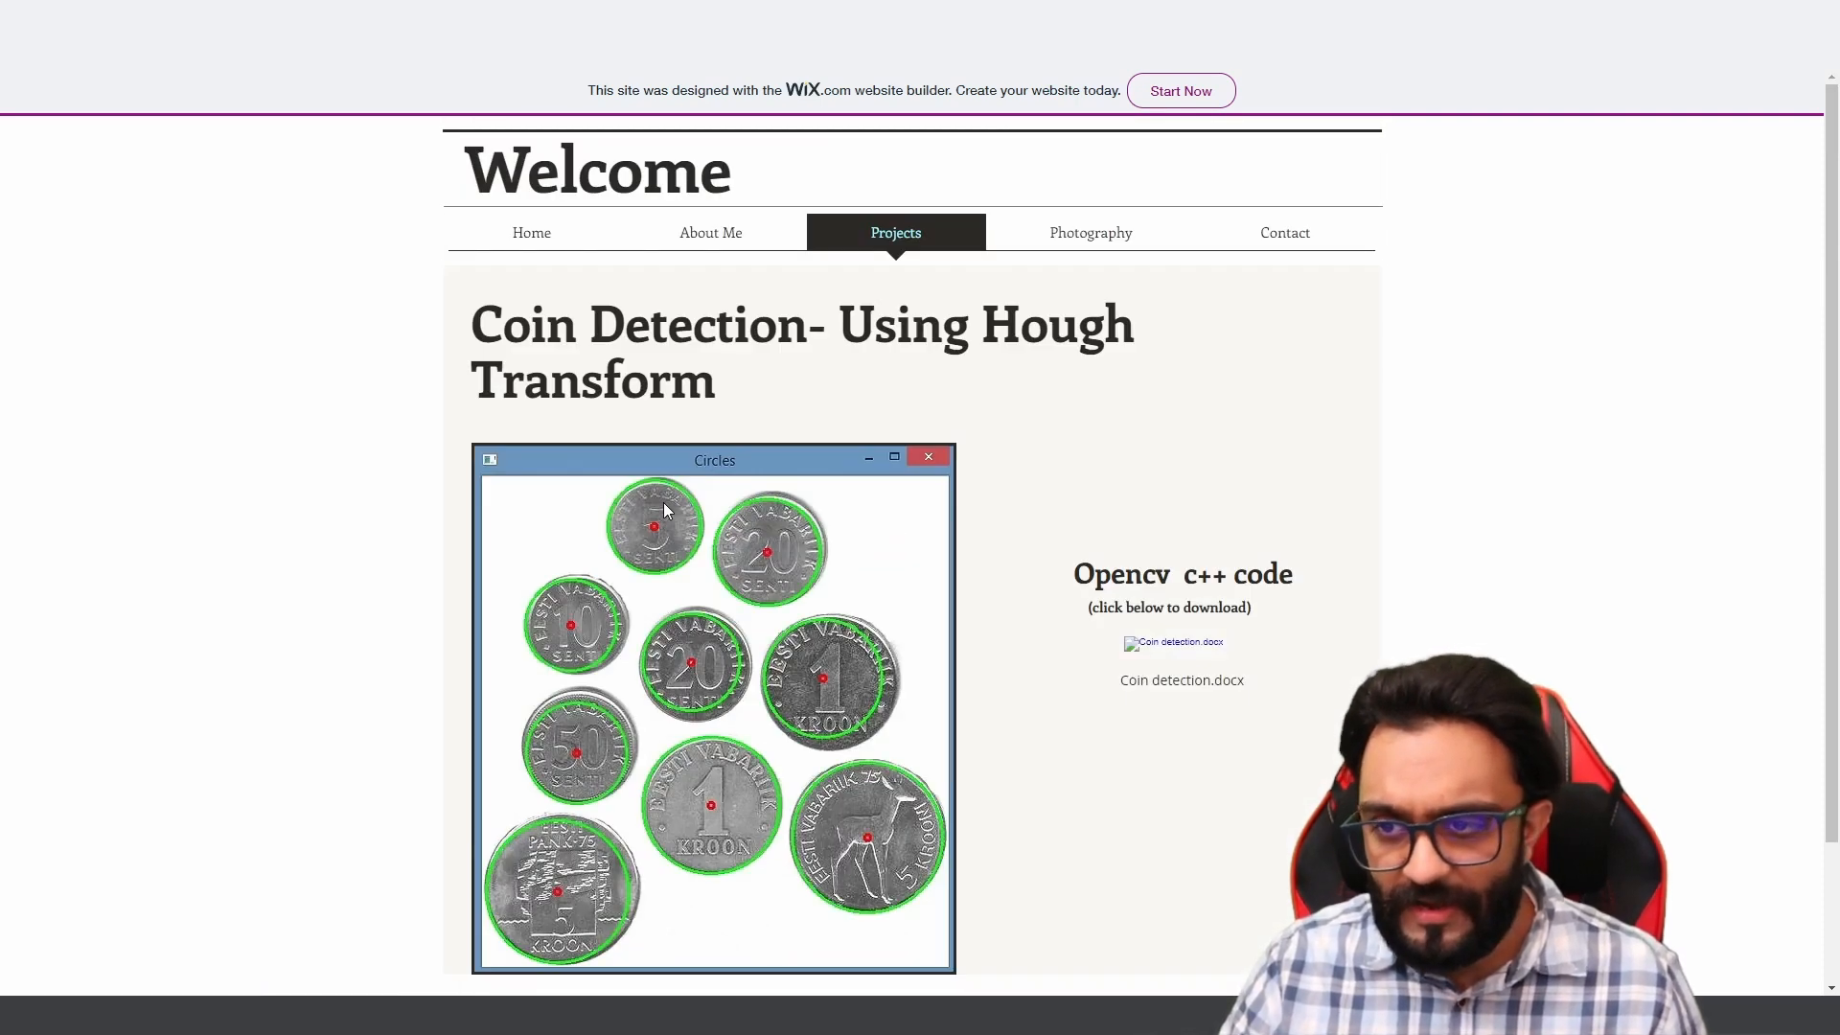
{"action": "left_click_drag", "start_coordinate": [1157, 574], "coordinate": [1278, 583]}
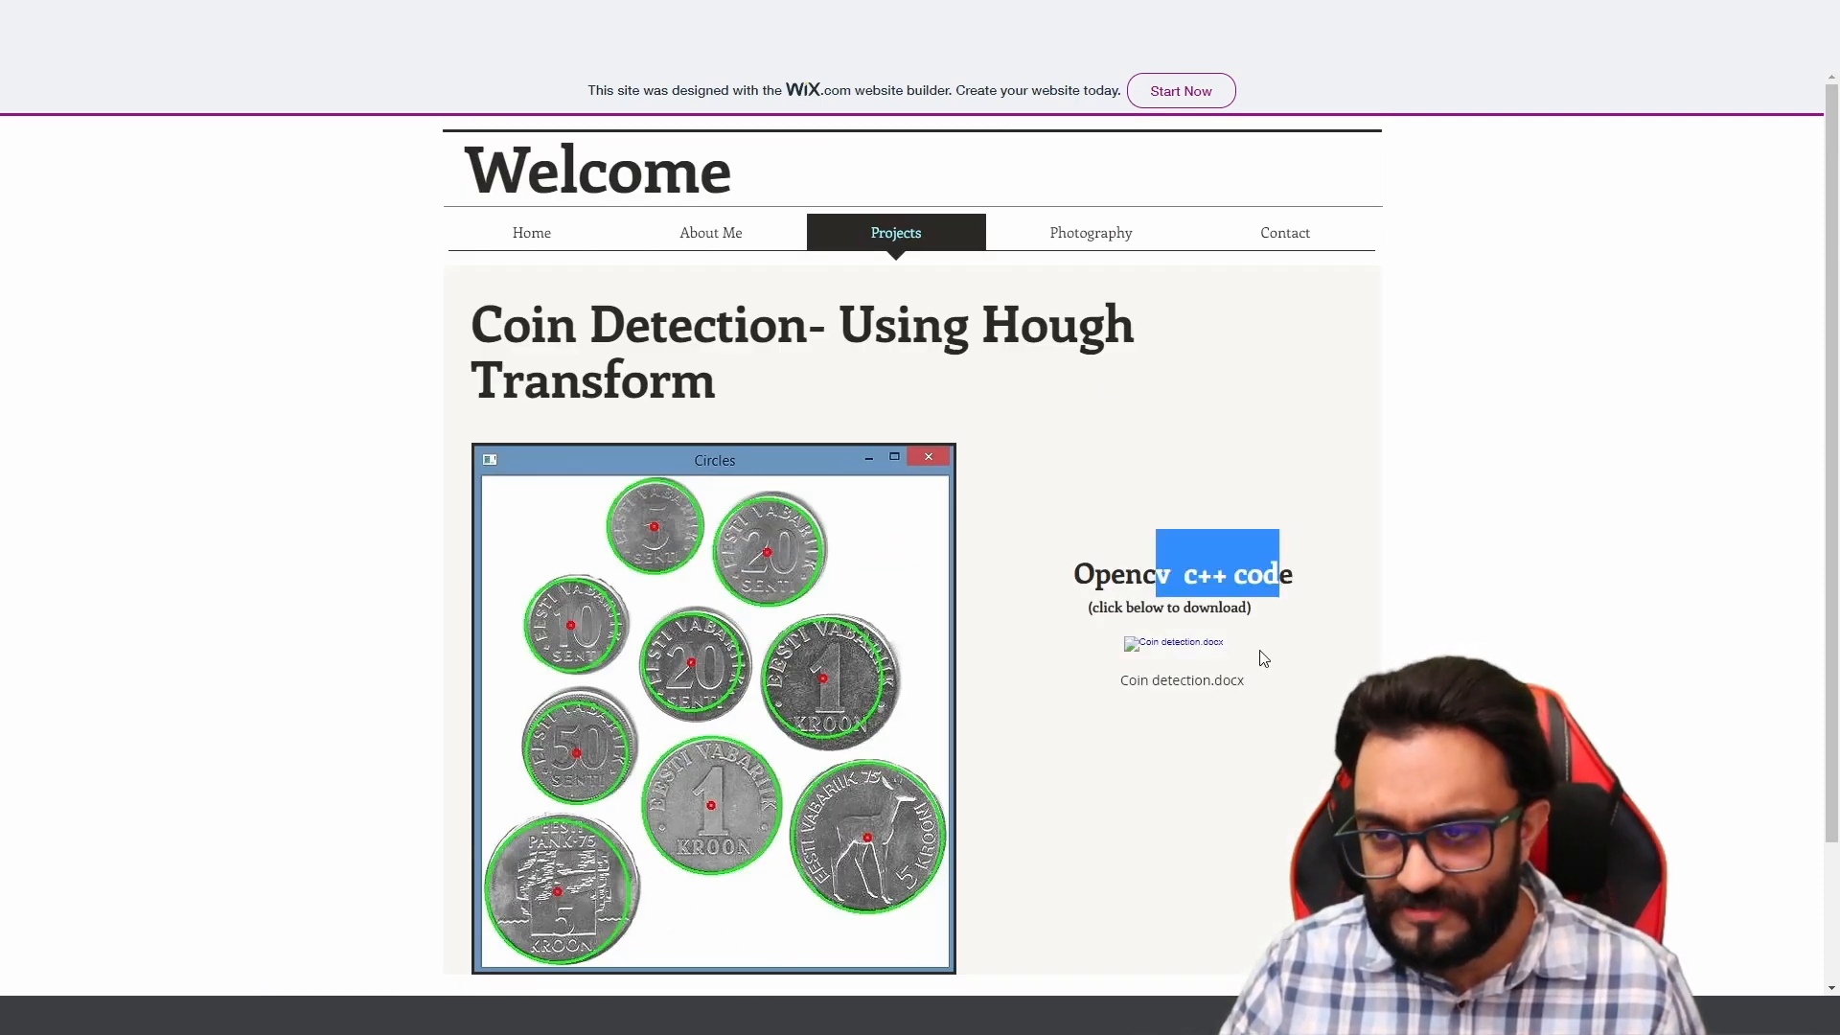
{"action": "left_click", "coordinate": [1164, 645]}
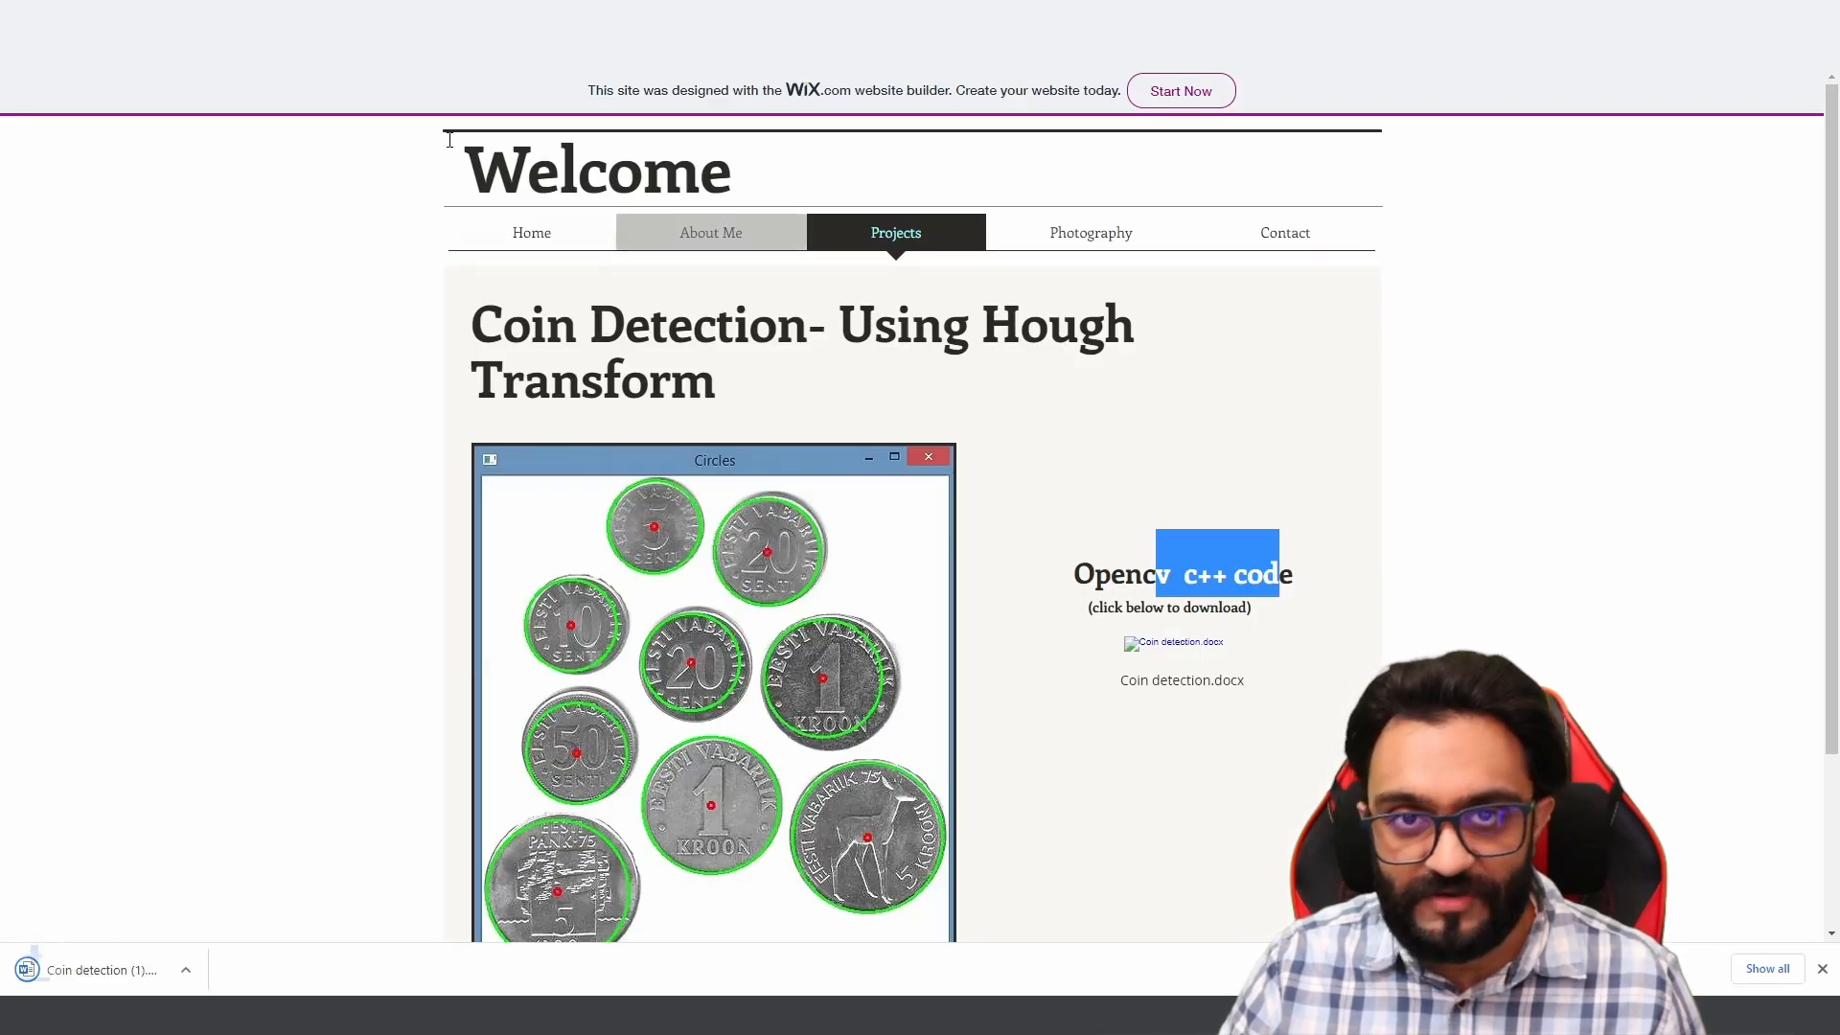
Step: View the downloaded code in Word, dismiss the activation prompt and highlight the Hough transform loop
{"action": "left_click", "coordinate": [187, 978]}
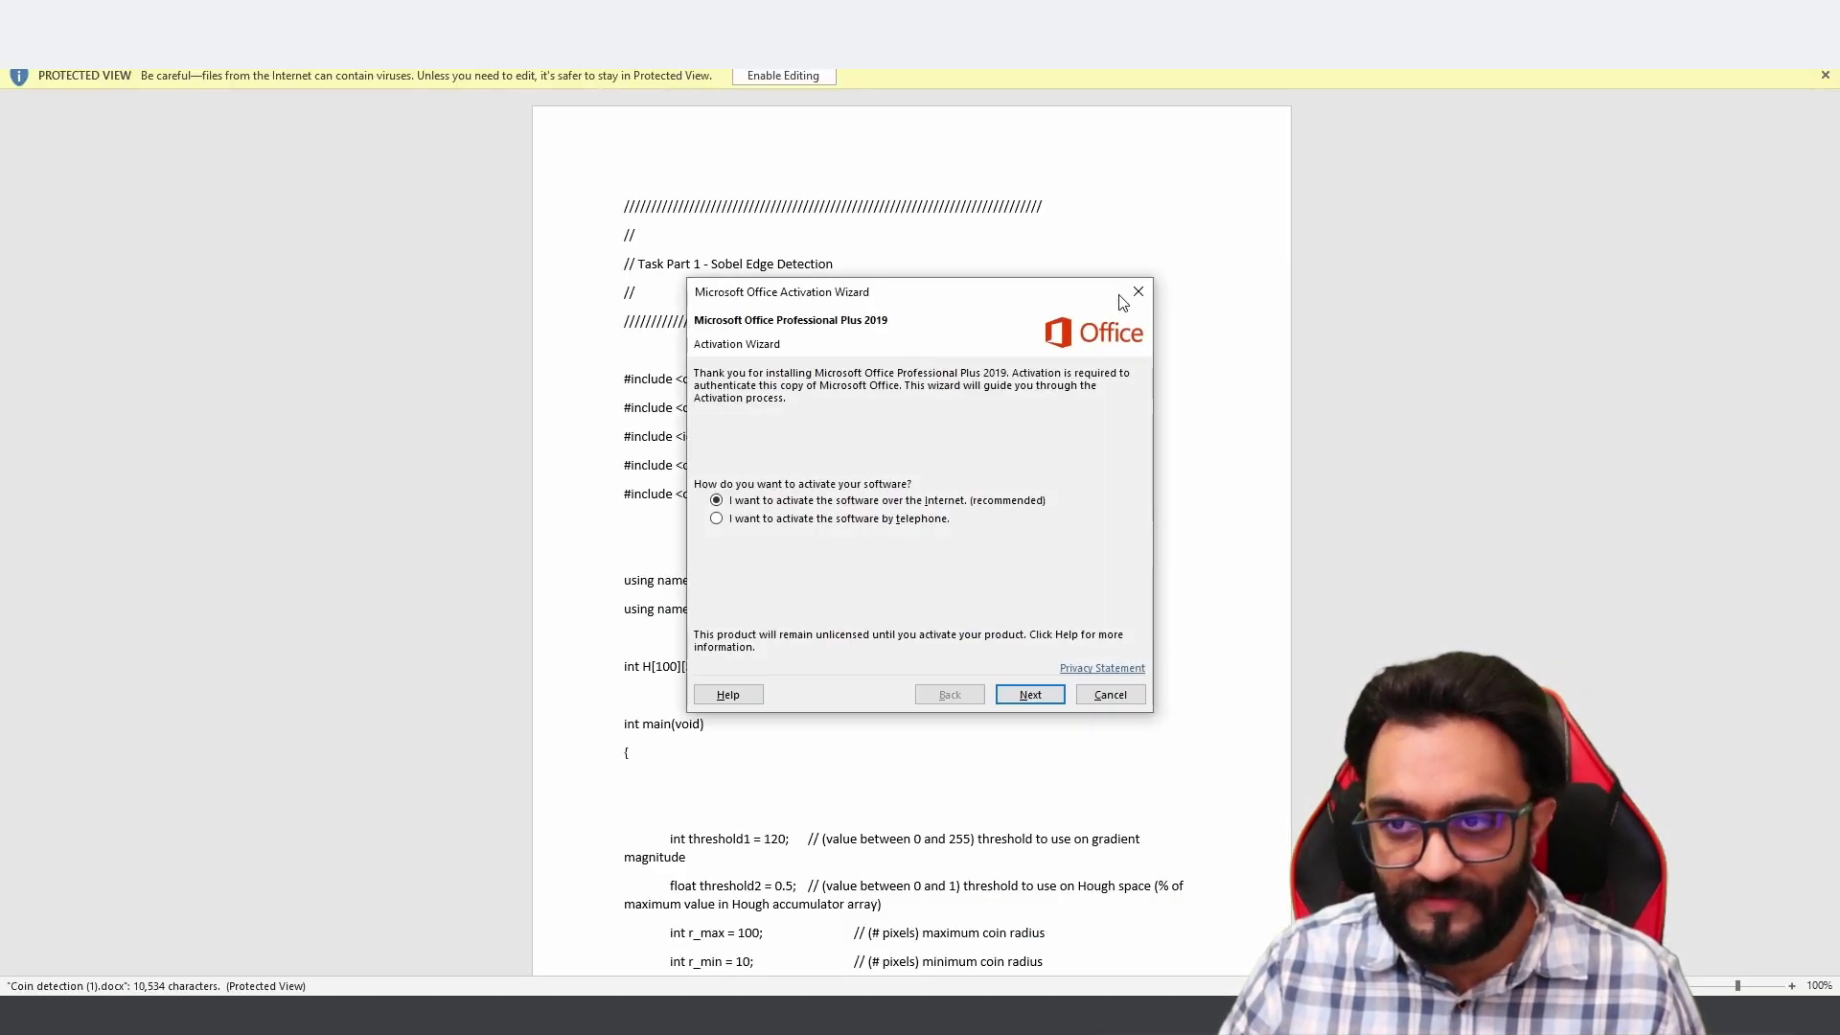
{"action": "left_click", "coordinate": [1129, 295]}
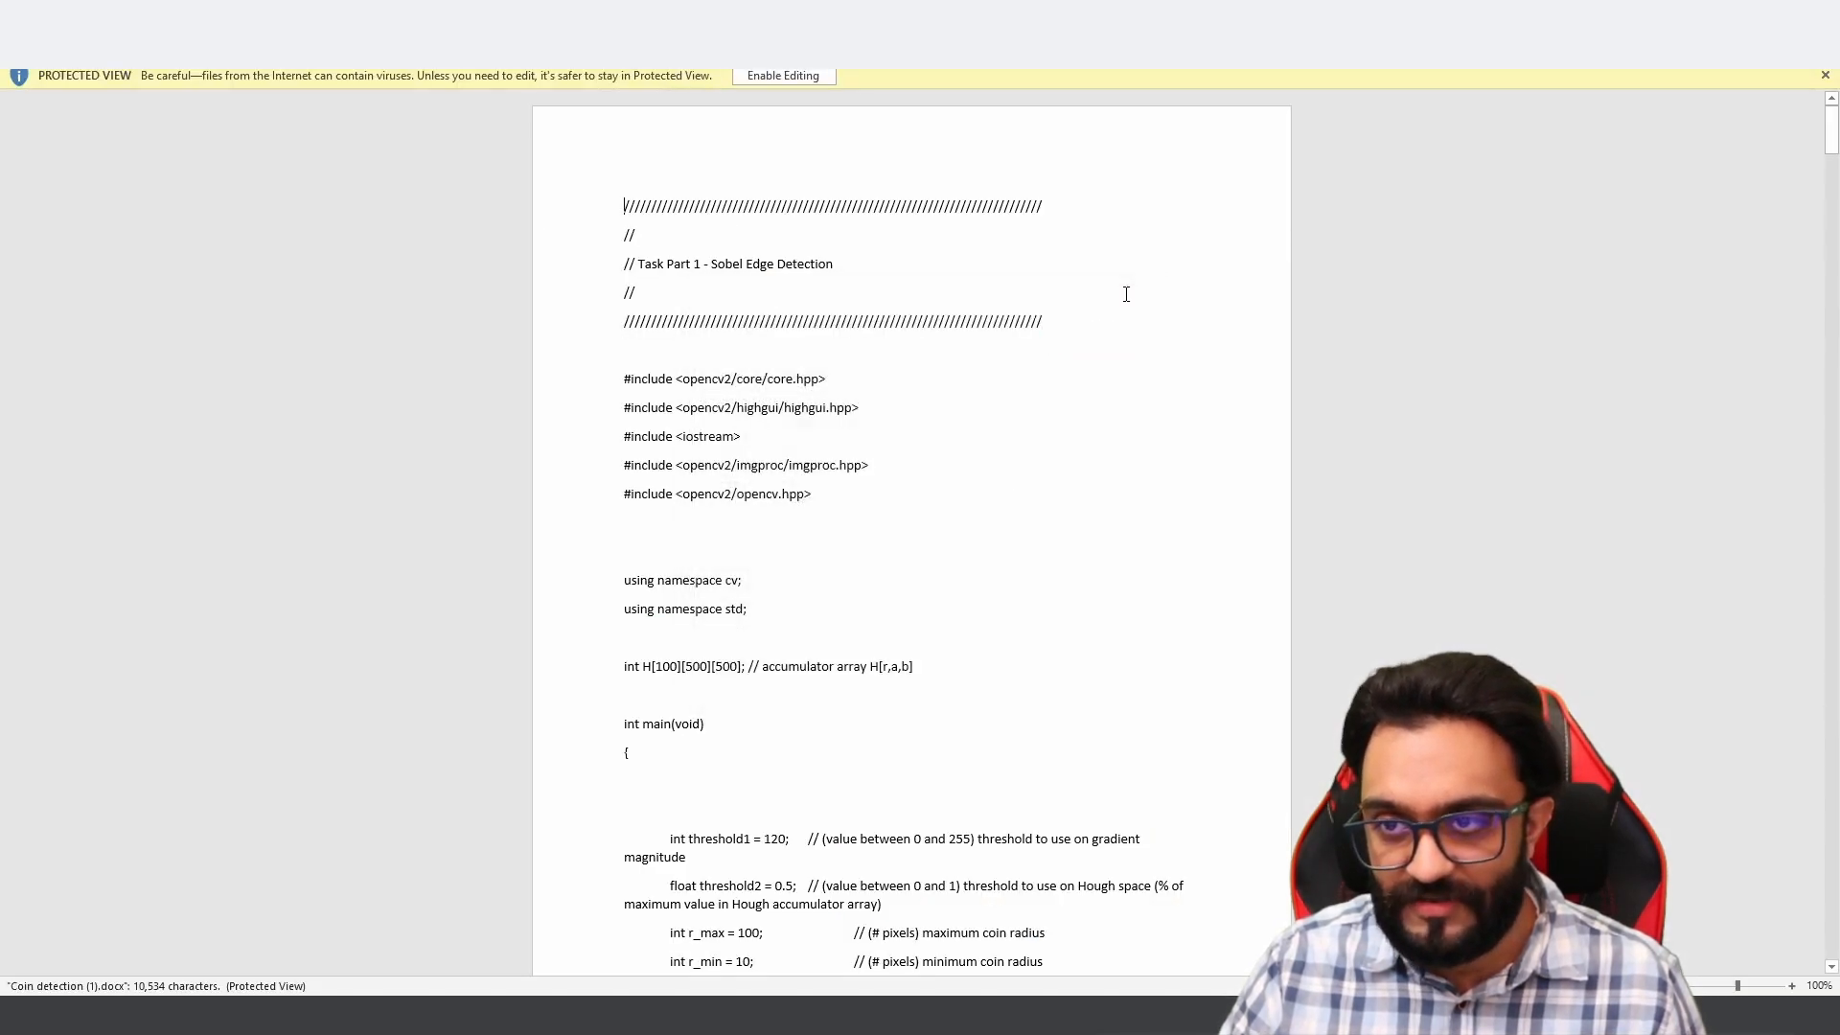
{"action": "scroll", "coordinate": [840, 460], "scroll_direction": "down", "scroll_amount": 5}
{"action": "scroll", "coordinate": [826, 427], "scroll_direction": "down", "scroll_amount": 5}
{"action": "scroll", "coordinate": [1101, 456], "scroll_direction": "down", "scroll_amount": 5}
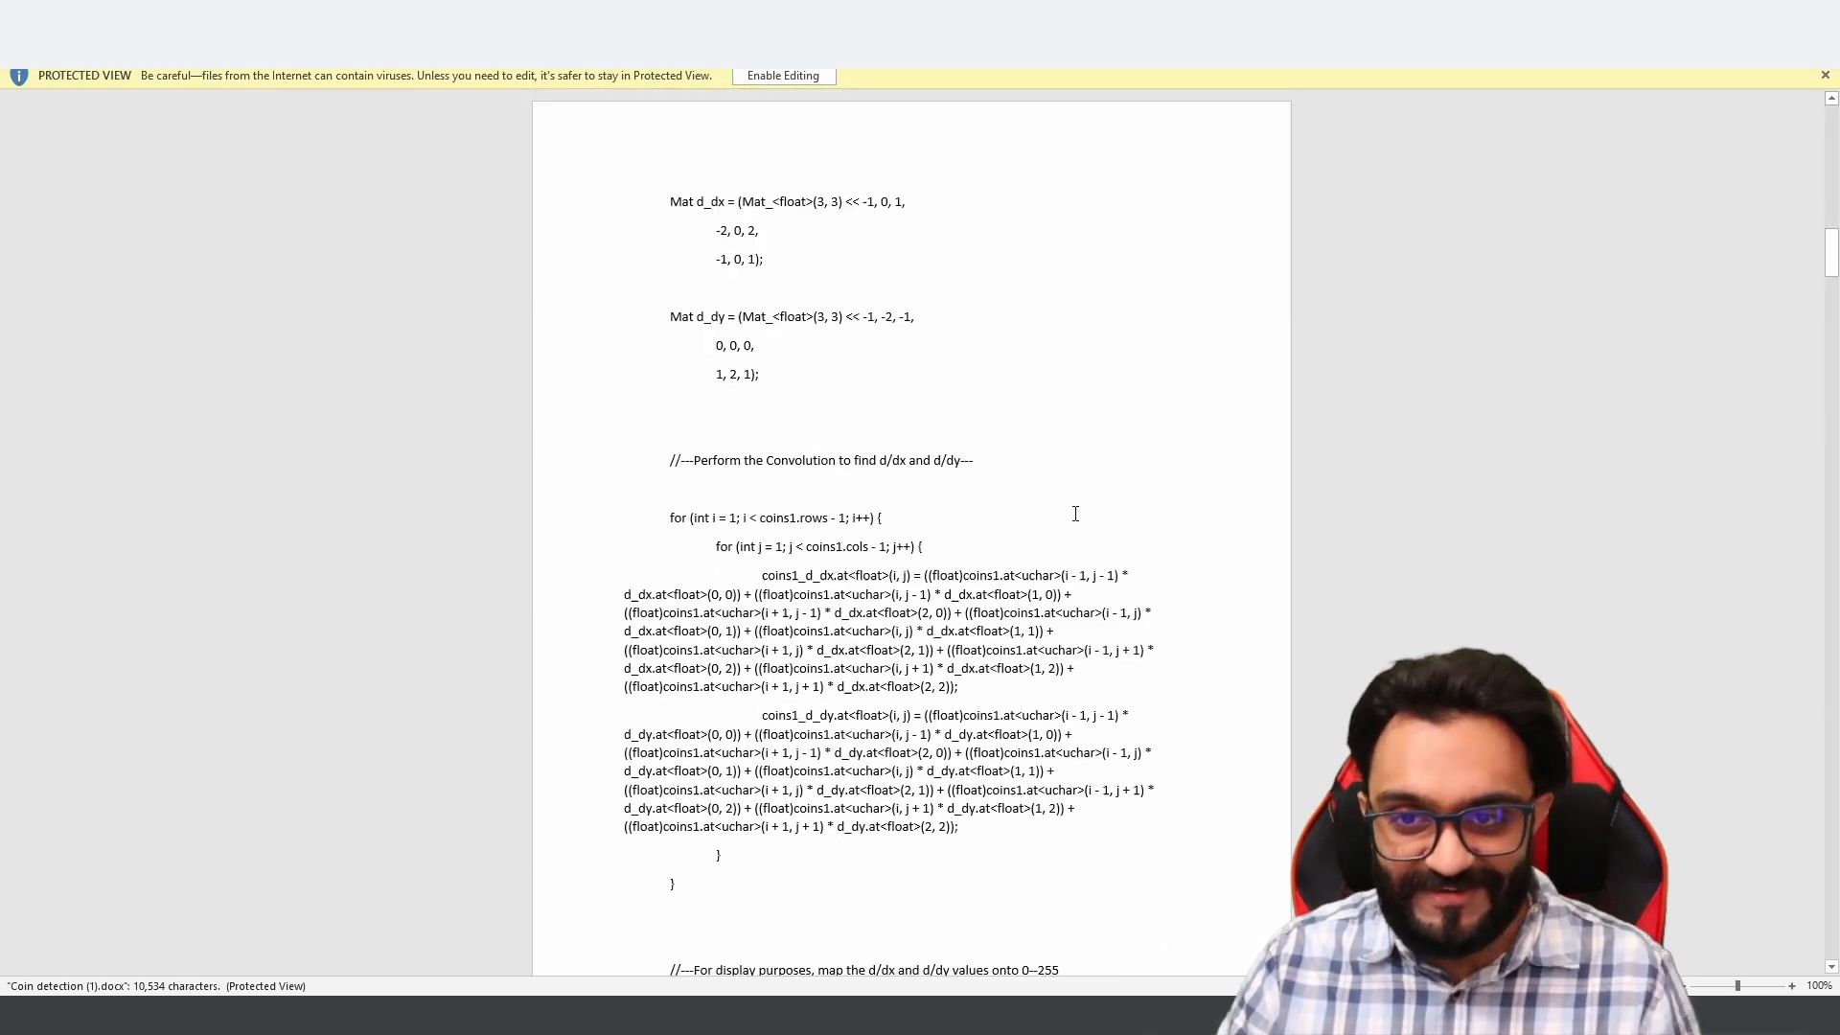
{"action": "scroll", "coordinate": [1077, 513], "scroll_direction": "down", "scroll_amount": 5}
{"action": "scroll", "coordinate": [1073, 513], "scroll_direction": "down", "scroll_amount": 10}
{"action": "scroll", "coordinate": [1063, 517], "scroll_direction": "down", "scroll_amount": 10}
{"action": "scroll", "coordinate": [1035, 546], "scroll_direction": "down", "scroll_amount": 10}
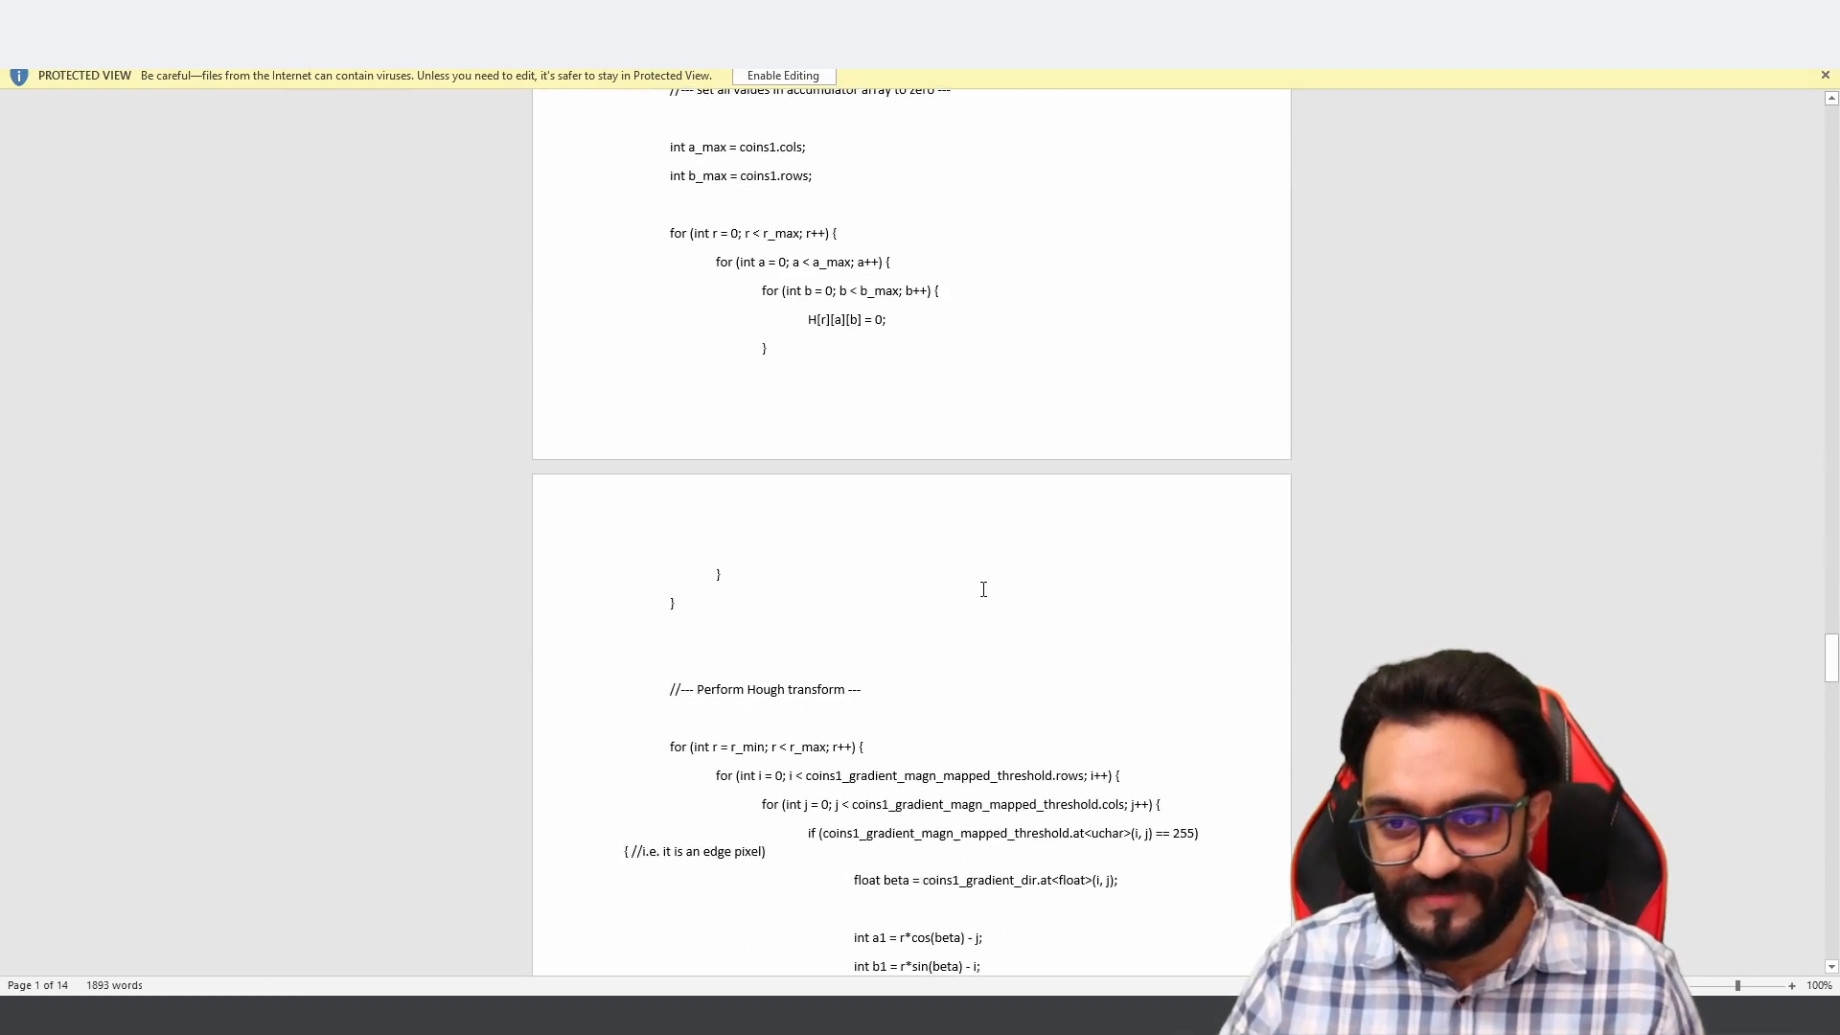
{"action": "scroll", "coordinate": [966, 575], "scroll_direction": "down", "scroll_amount": 5}
{"action": "scroll", "coordinate": [863, 581], "scroll_direction": "down", "scroll_amount": 1}
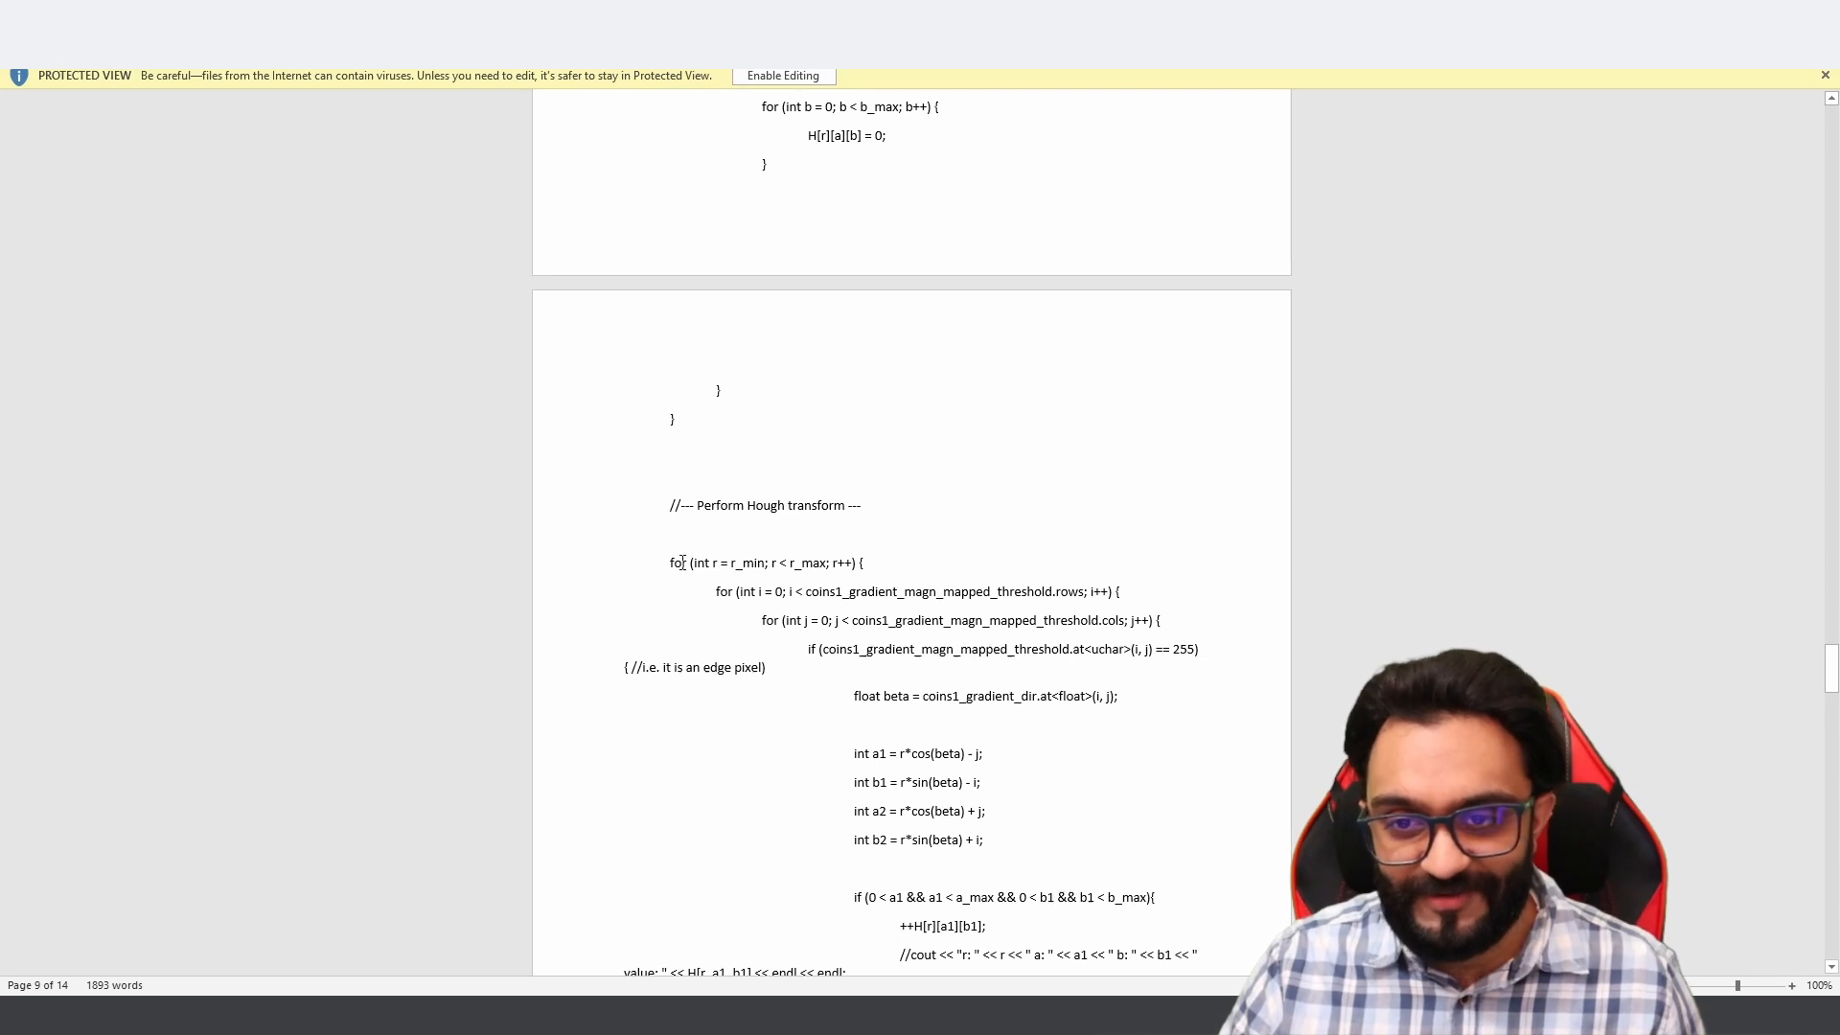
{"action": "left_click_drag", "start_coordinate": [684, 561], "coordinate": [848, 603]}
{"action": "left_click_drag", "start_coordinate": [686, 565], "coordinate": [848, 620]}
{"action": "scroll", "coordinate": [930, 537], "scroll_direction": "down", "scroll_amount": 1}
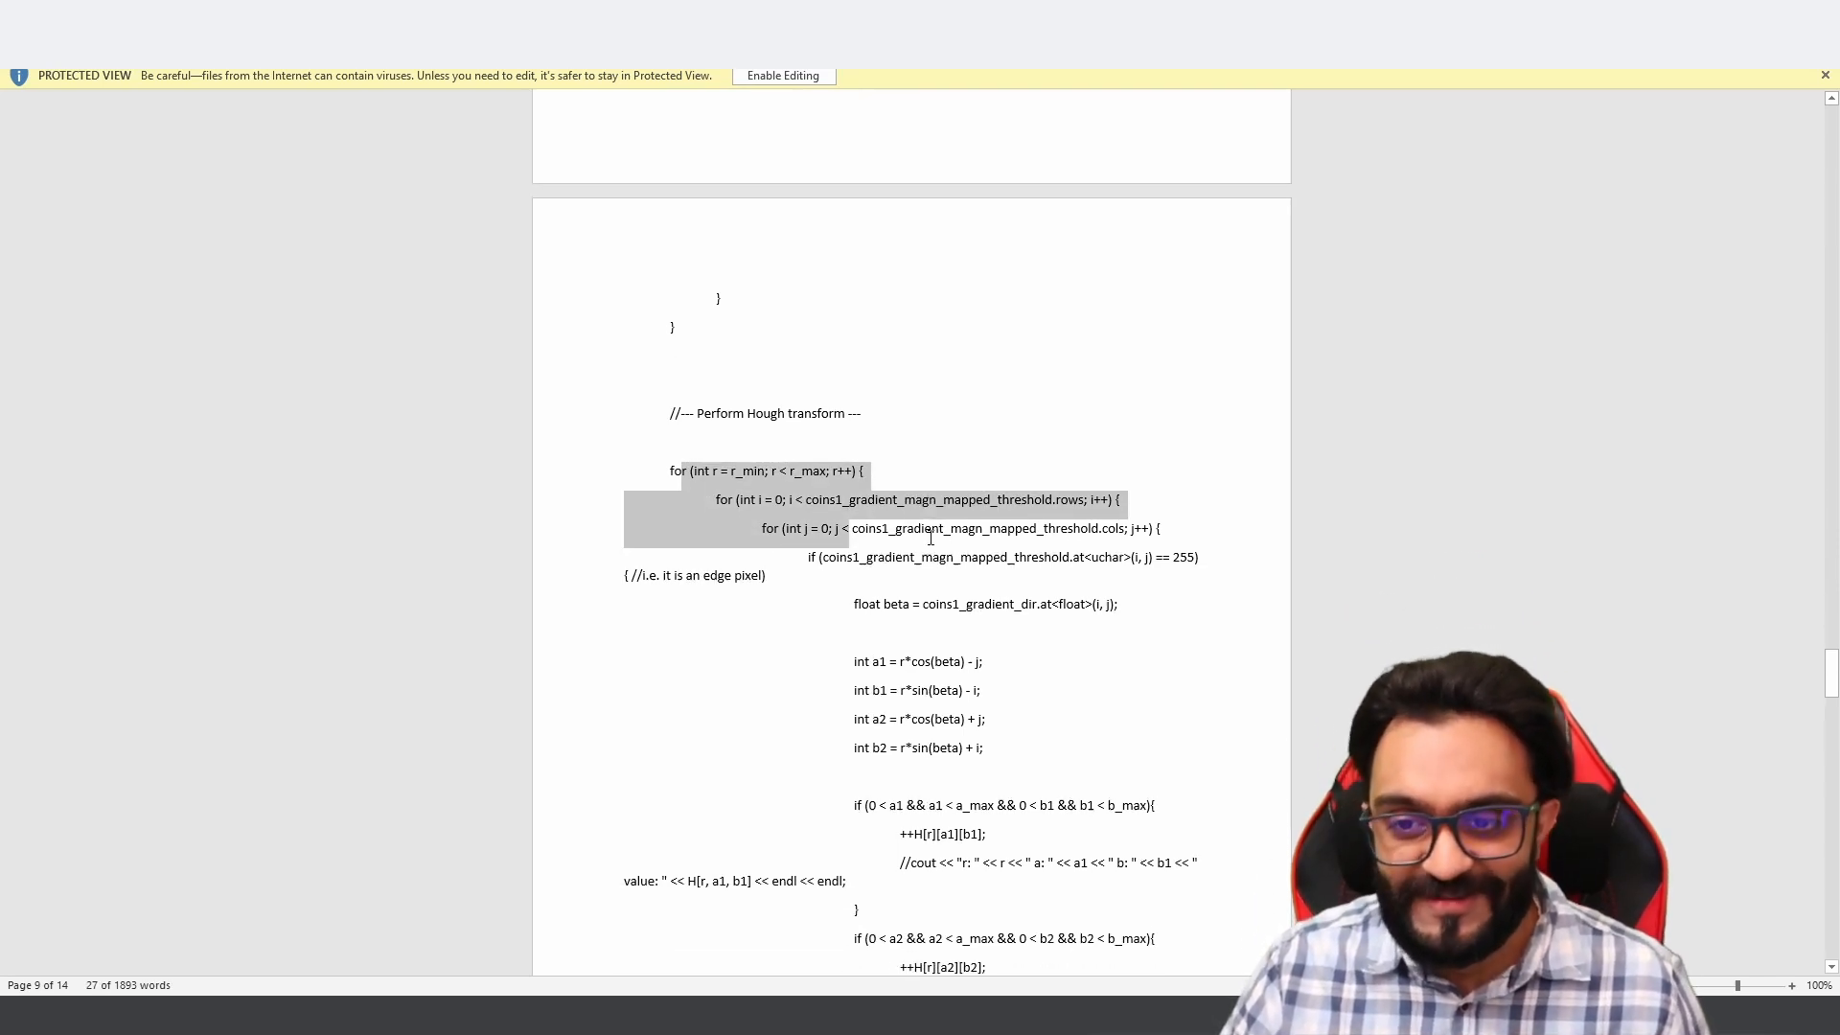
{"action": "scroll", "coordinate": [929, 536], "scroll_direction": "down", "scroll_amount": 4}
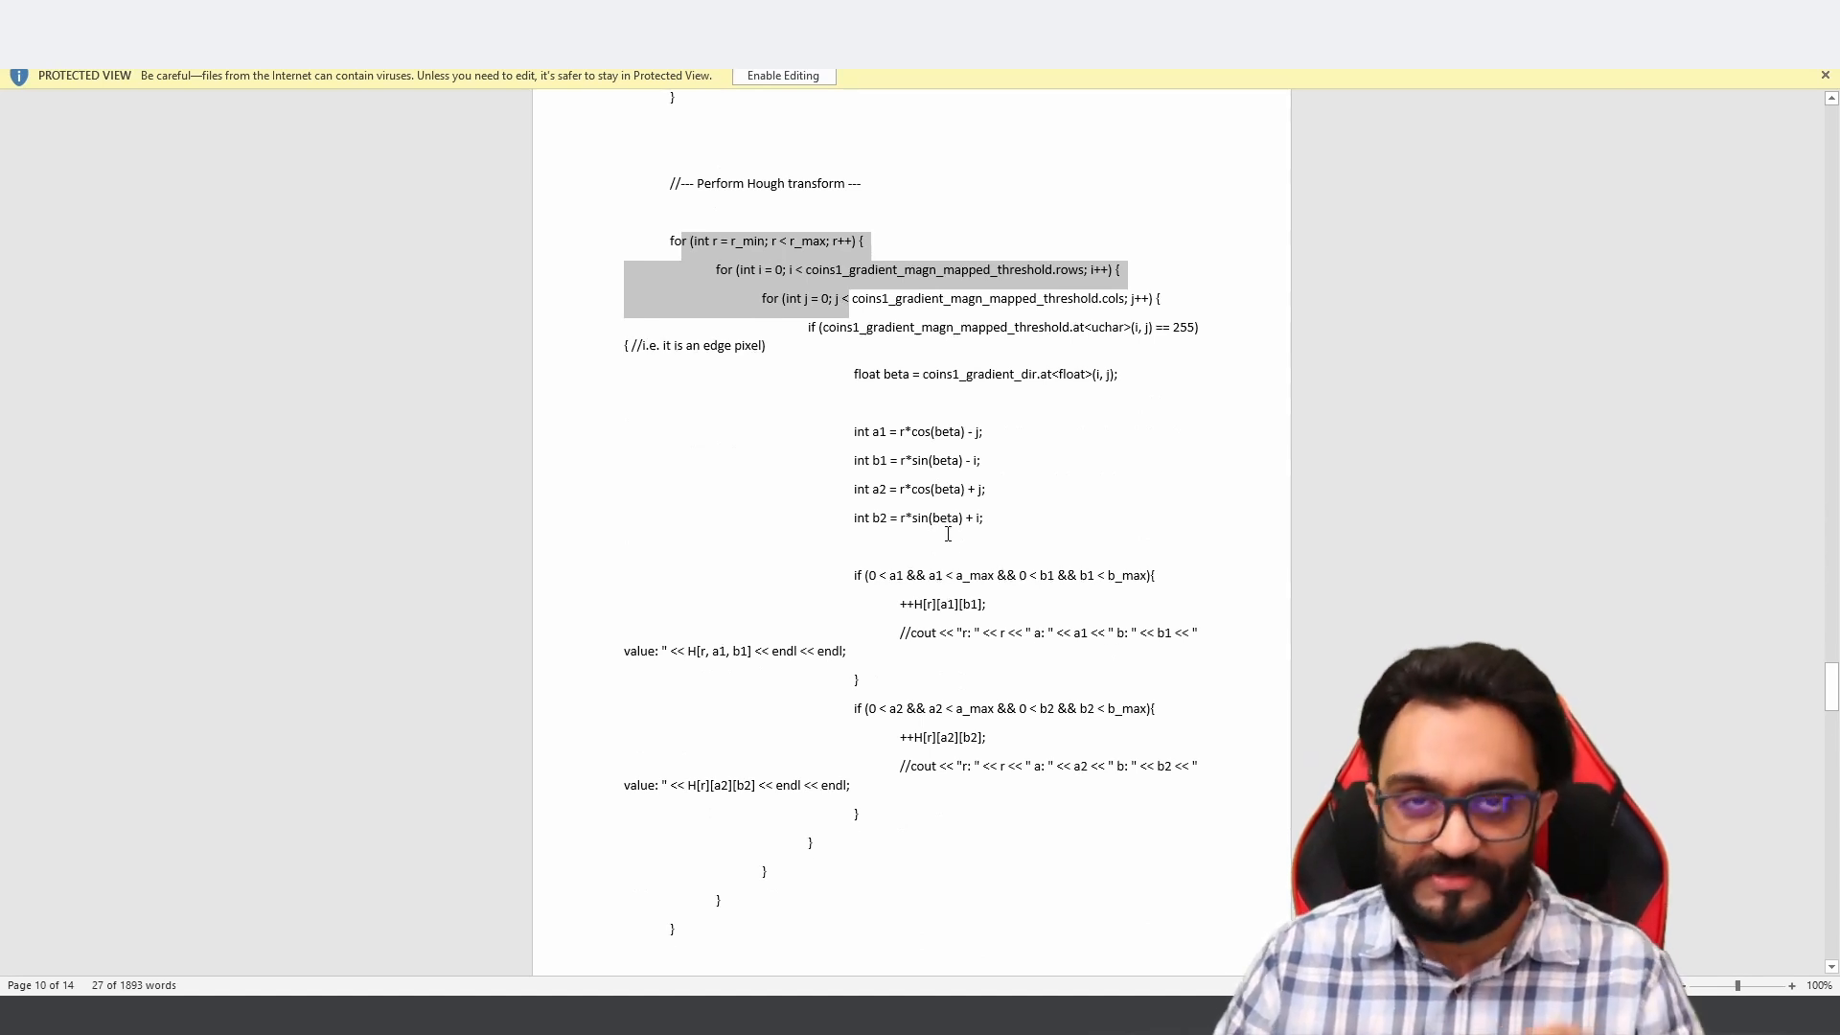
{"action": "left_click", "coordinate": [914, 603]}
{"action": "scroll", "coordinate": [933, 603], "scroll_direction": "down", "scroll_amount": 4}
{"action": "scroll", "coordinate": [932, 604], "scroll_direction": "down", "scroll_amount": 1}
{"action": "scroll", "coordinate": [972, 718], "scroll_direction": "down", "scroll_amount": 6}
{"action": "scroll", "coordinate": [939, 733], "scroll_direction": "up", "scroll_amount": 20}
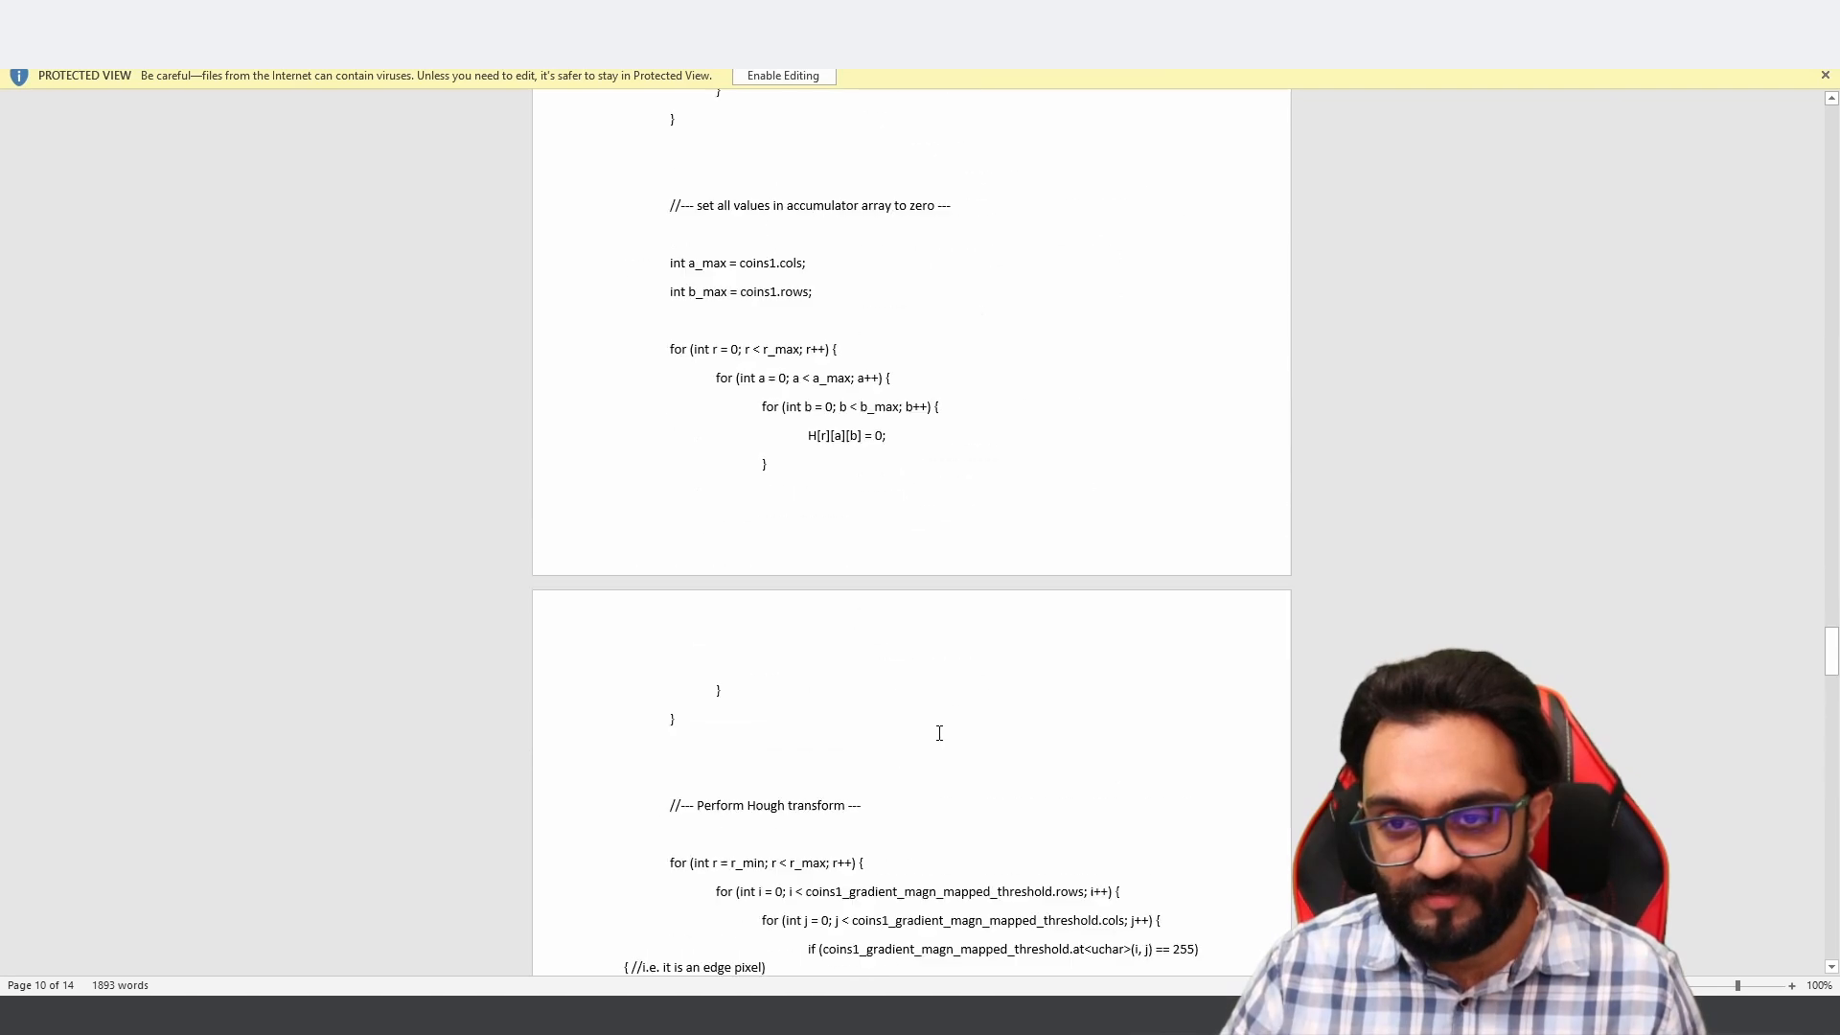
{"action": "scroll", "coordinate": [939, 734], "scroll_direction": "up", "scroll_amount": 10}
{"action": "scroll", "coordinate": [939, 733], "scroll_direction": "up", "scroll_amount": 5}
Step: Close Word and return to the Projects listing of the Wix site
{"action": "key", "text": "alt+F4"}
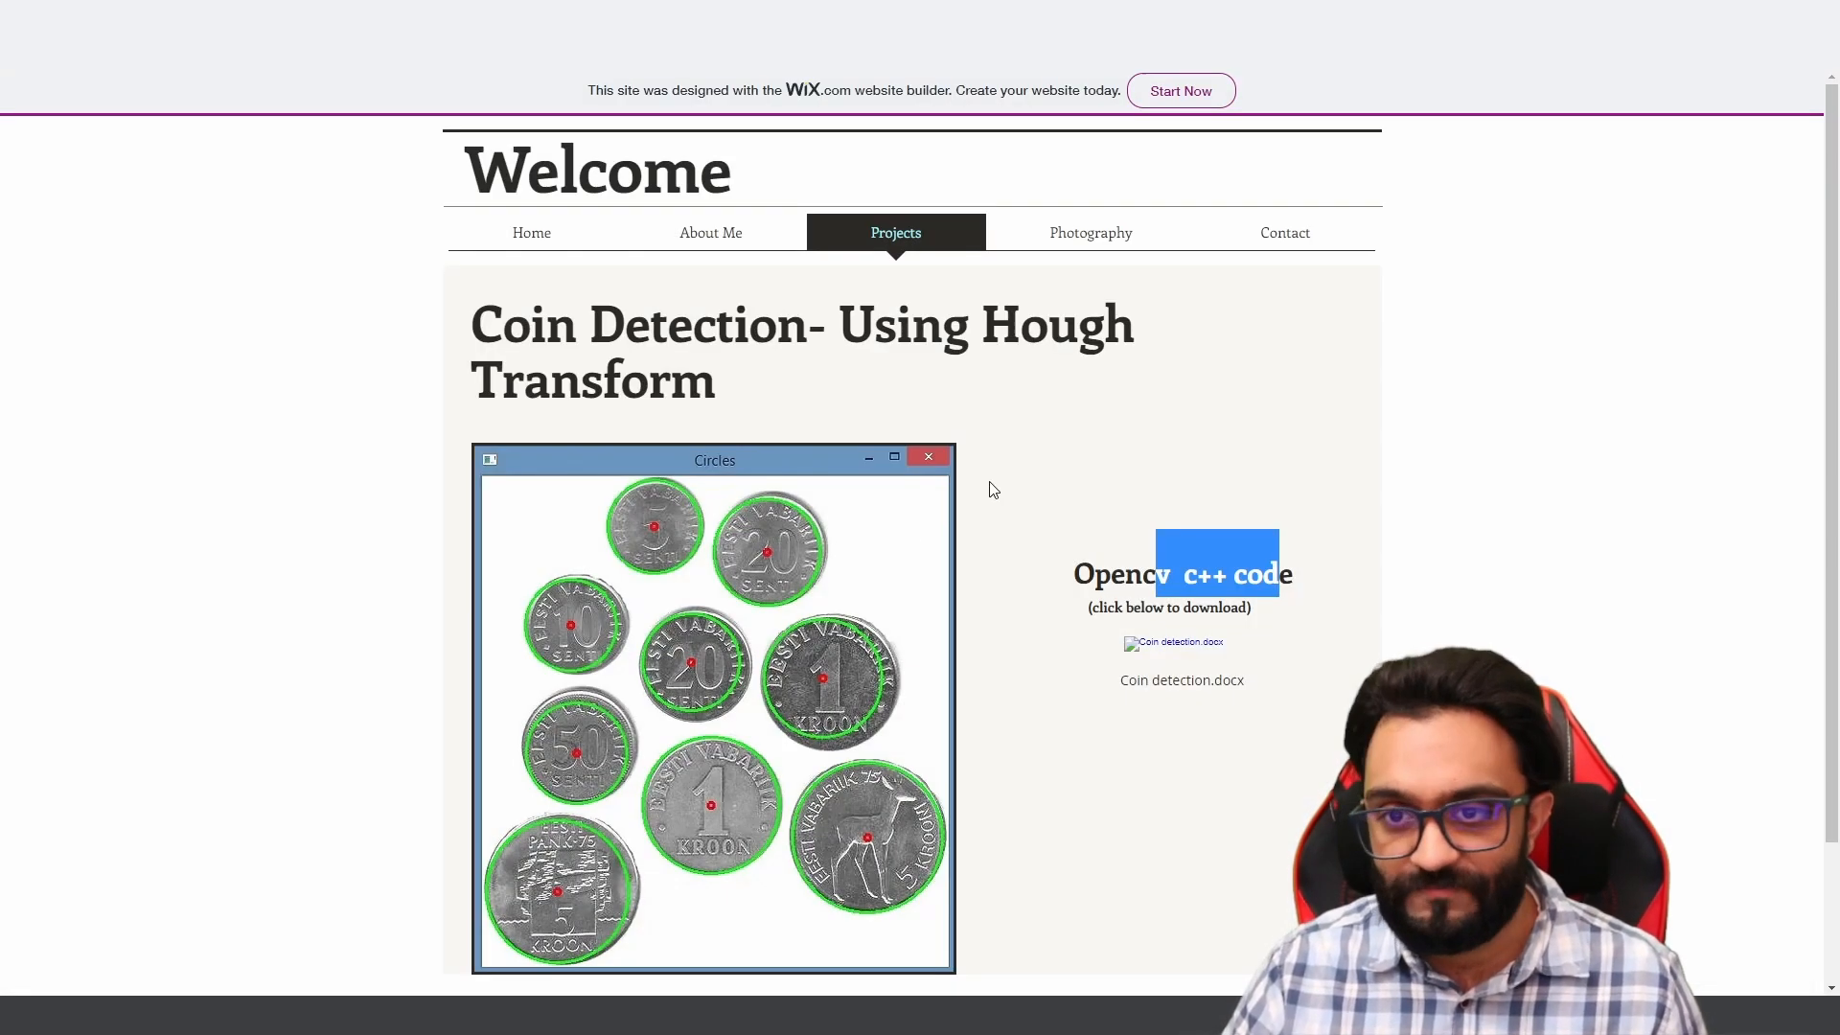
{"action": "left_click", "coordinate": [848, 238]}
{"action": "mouse_move", "coordinate": [895, 232]}
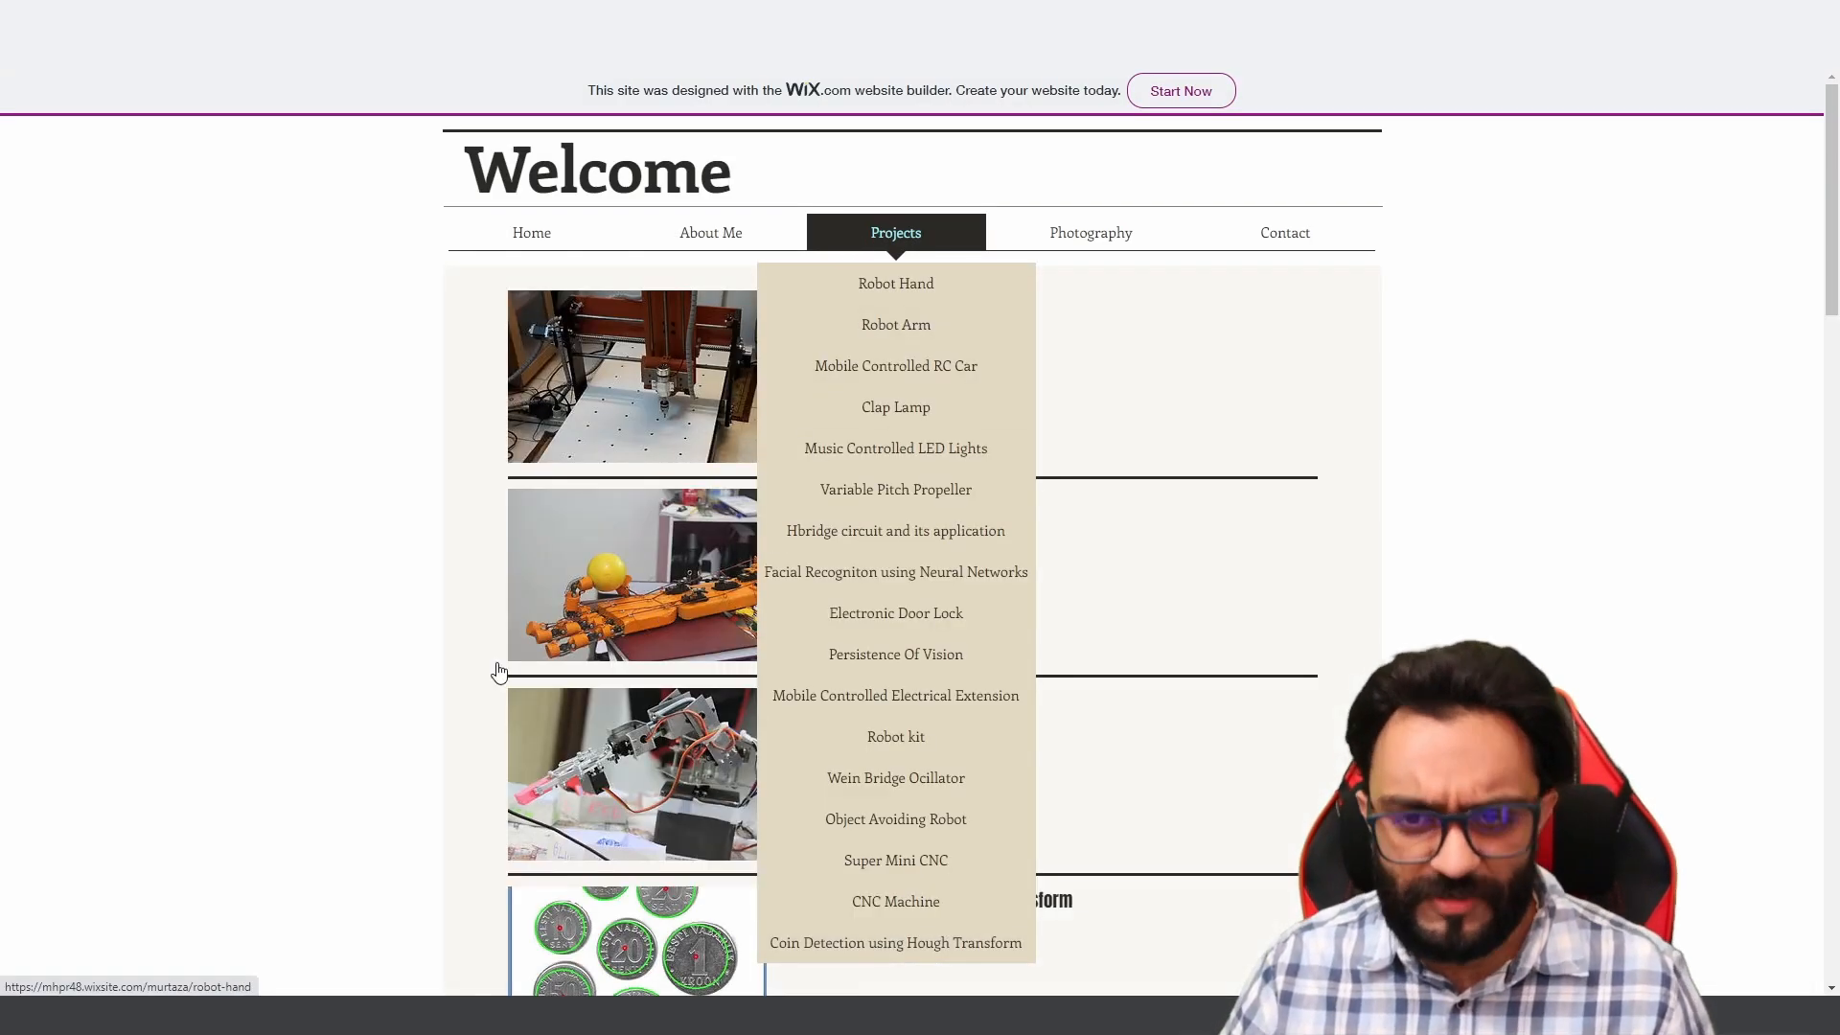
{"action": "scroll", "coordinate": [371, 661], "scroll_direction": "down", "scroll_amount": 5}
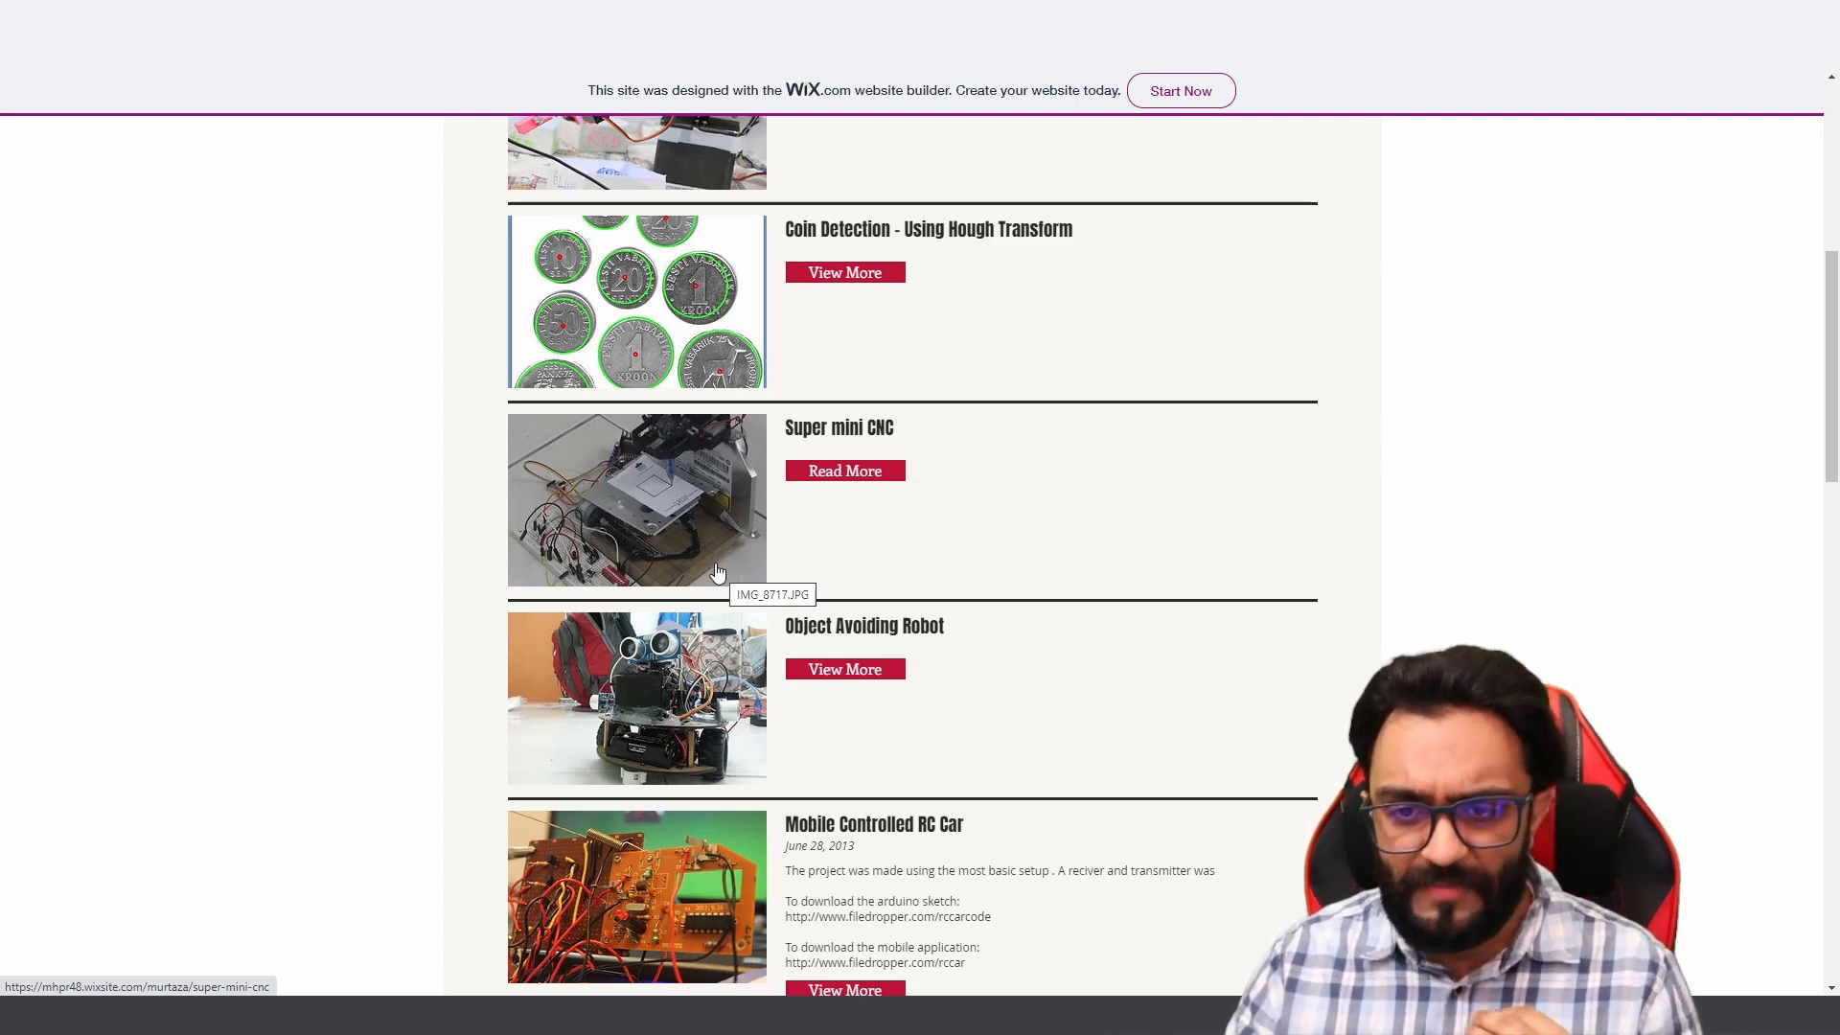
{"action": "scroll", "coordinate": [717, 573], "scroll_direction": "down", "scroll_amount": 3}
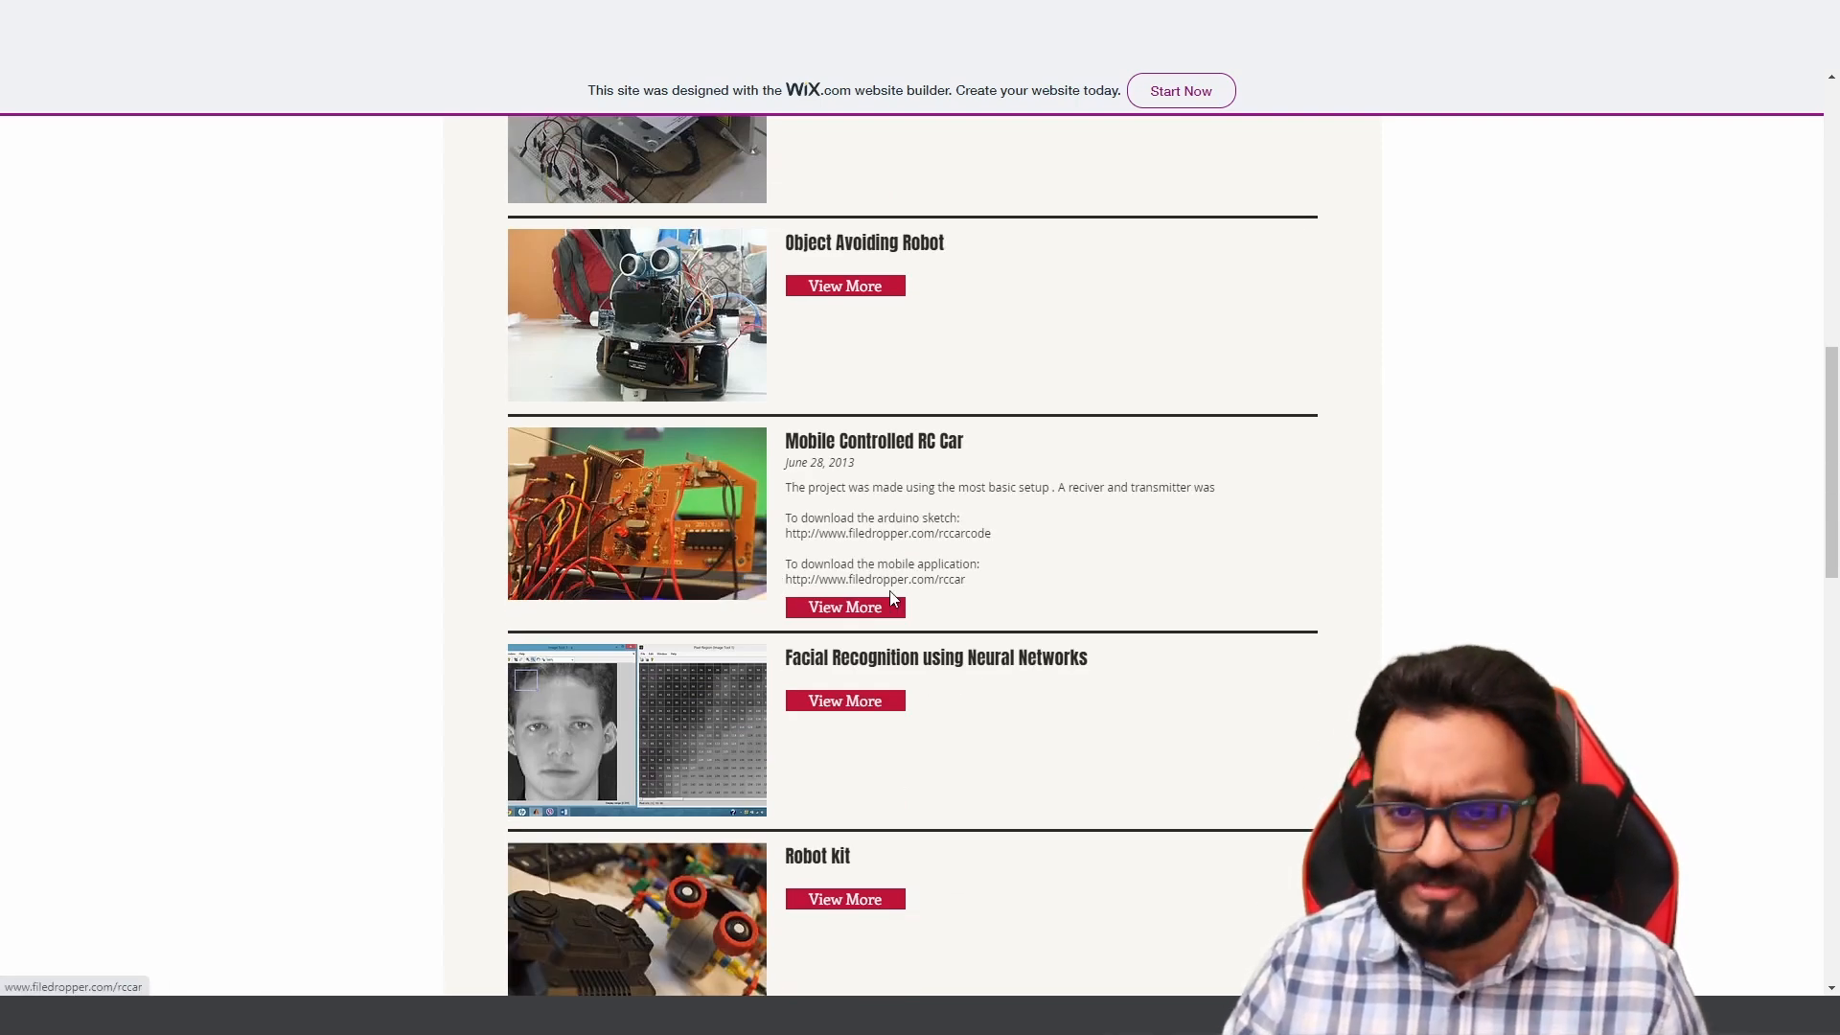
{"action": "scroll", "coordinate": [892, 601], "scroll_direction": "down", "scroll_amount": 4}
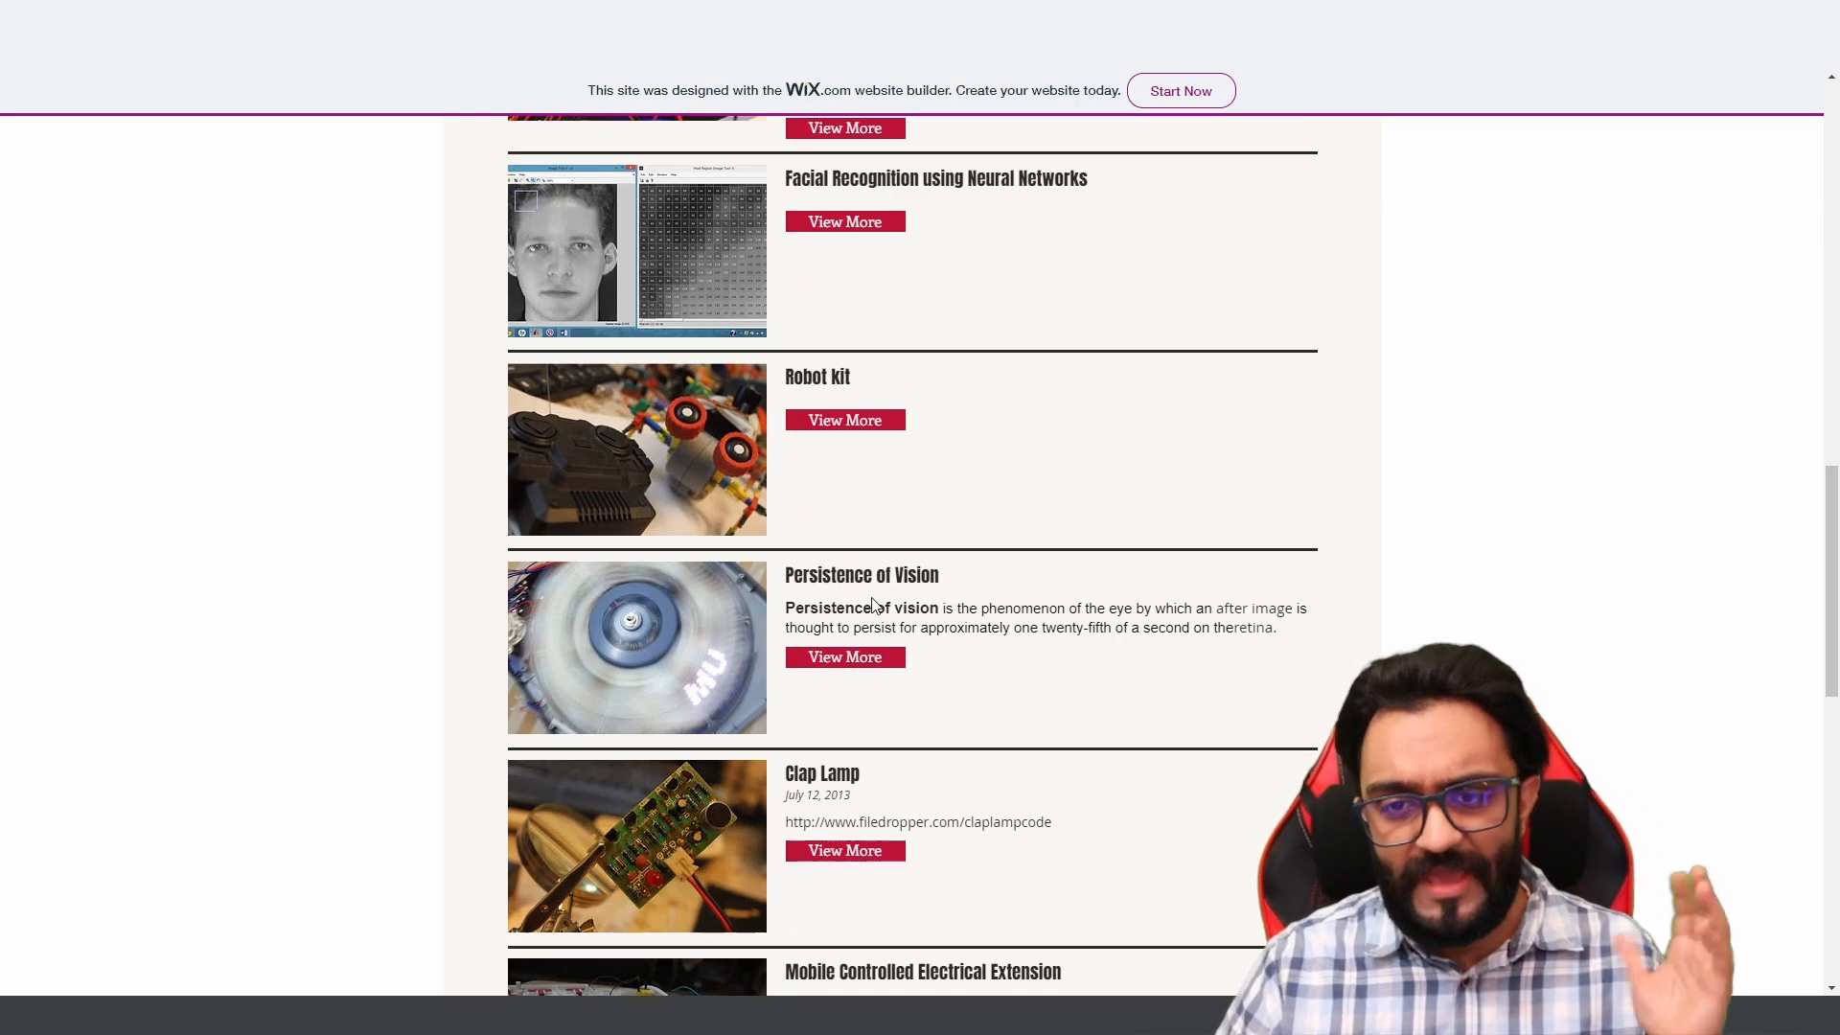
{"action": "scroll", "coordinate": [1096, 608], "scroll_direction": "down", "scroll_amount": 3}
{"action": "scroll", "coordinate": [1097, 609], "scroll_direction": "down", "scroll_amount": 3}
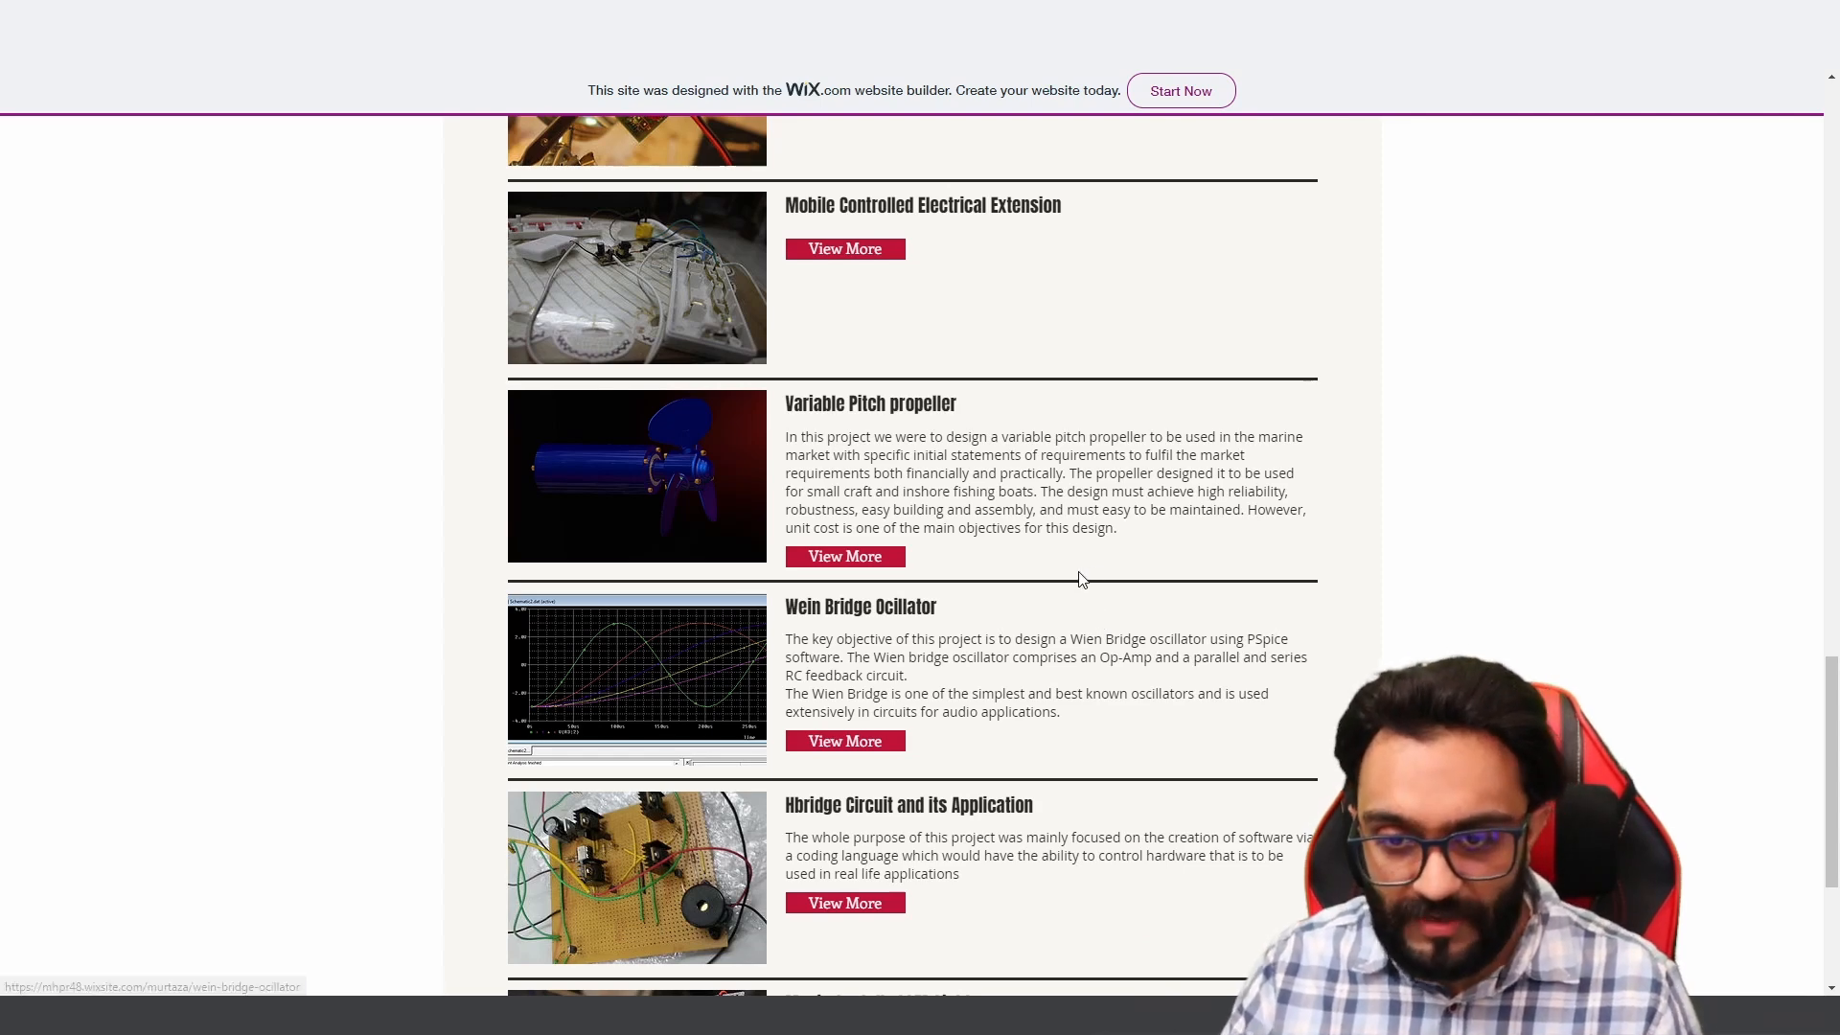
{"action": "scroll", "coordinate": [1079, 578], "scroll_direction": "down", "scroll_amount": 2}
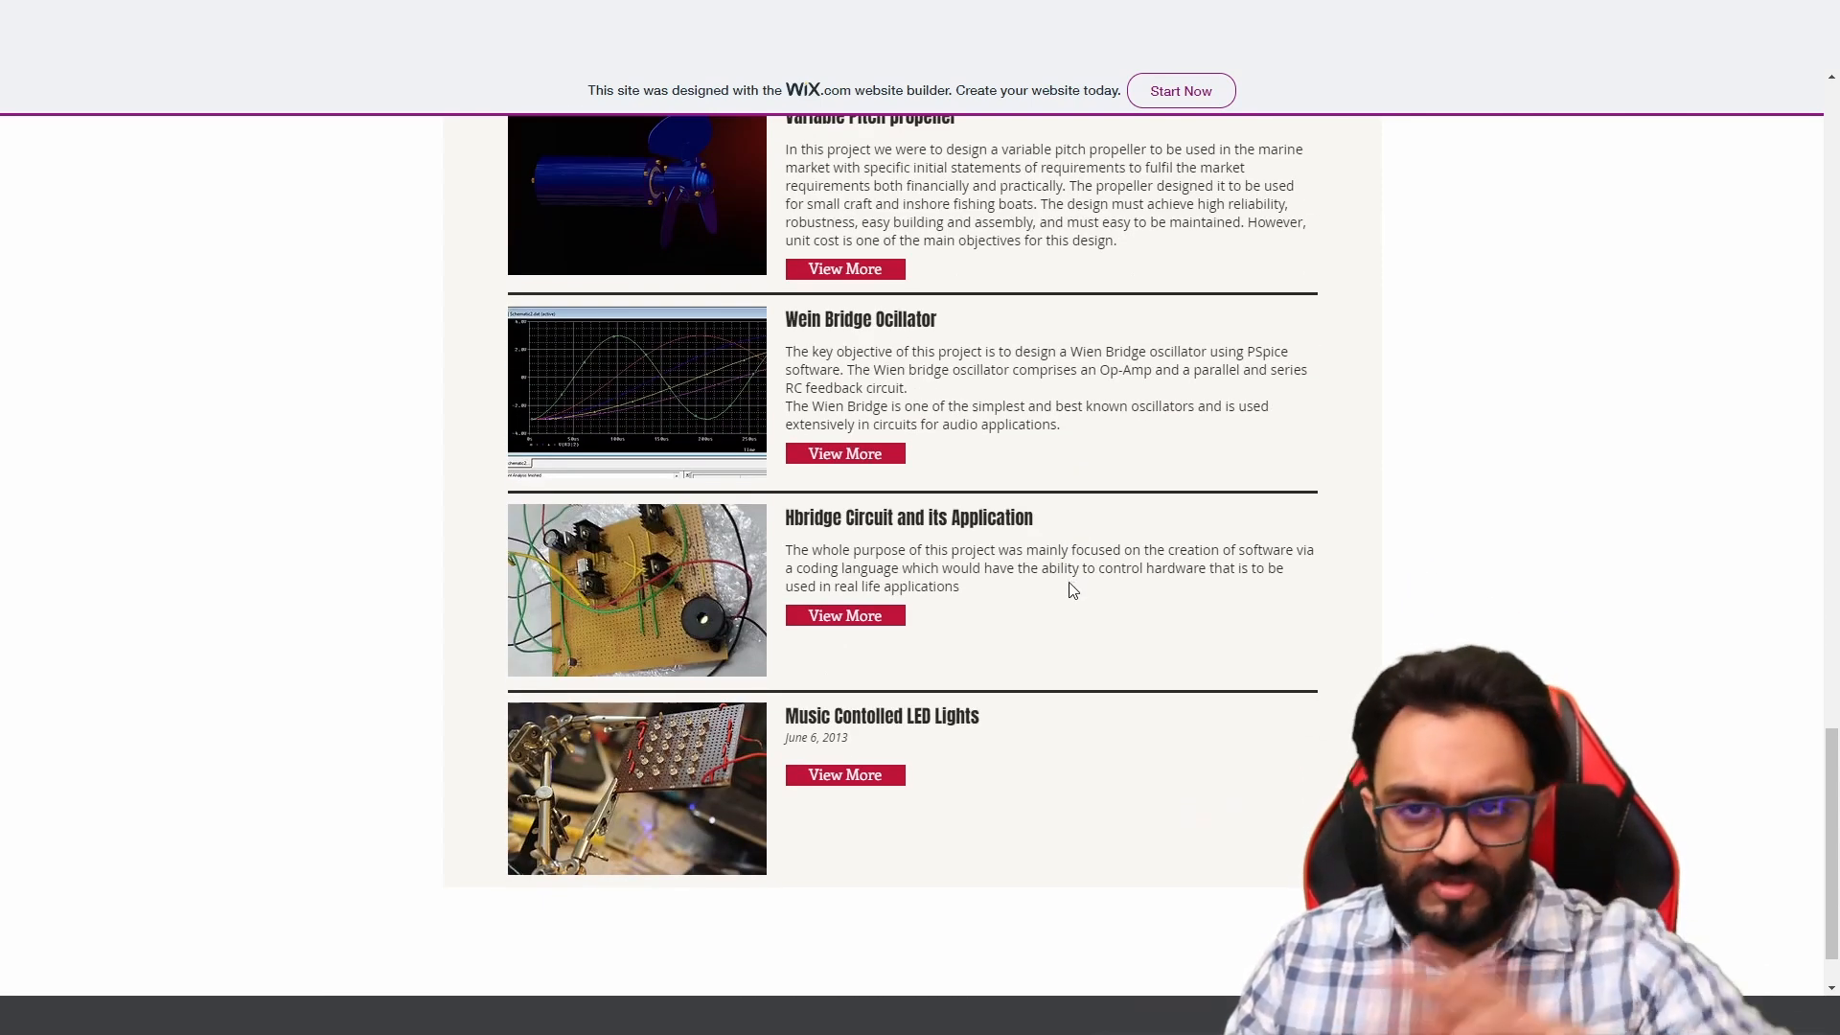
{"action": "scroll", "coordinate": [979, 642], "scroll_direction": "up", "scroll_amount": 4}
{"action": "scroll", "coordinate": [978, 641], "scroll_direction": "up", "scroll_amount": 2}
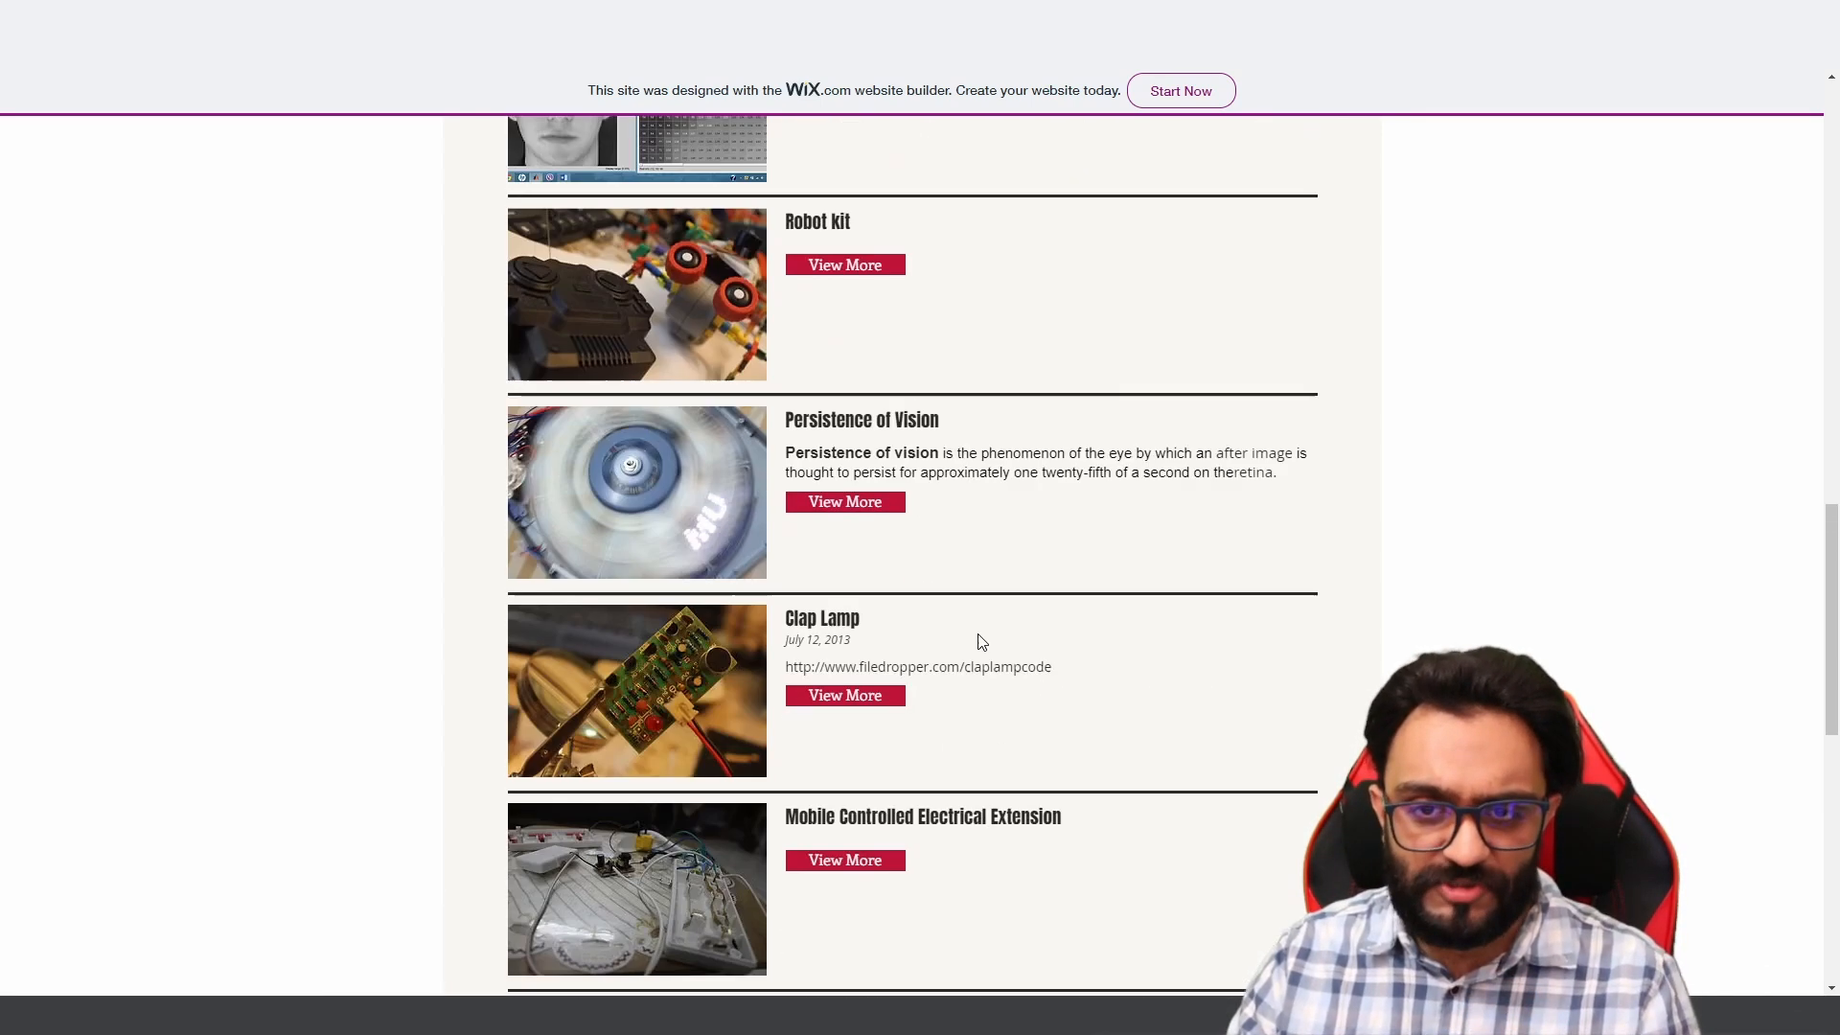
{"action": "scroll", "coordinate": [979, 637], "scroll_direction": "up", "scroll_amount": 1}
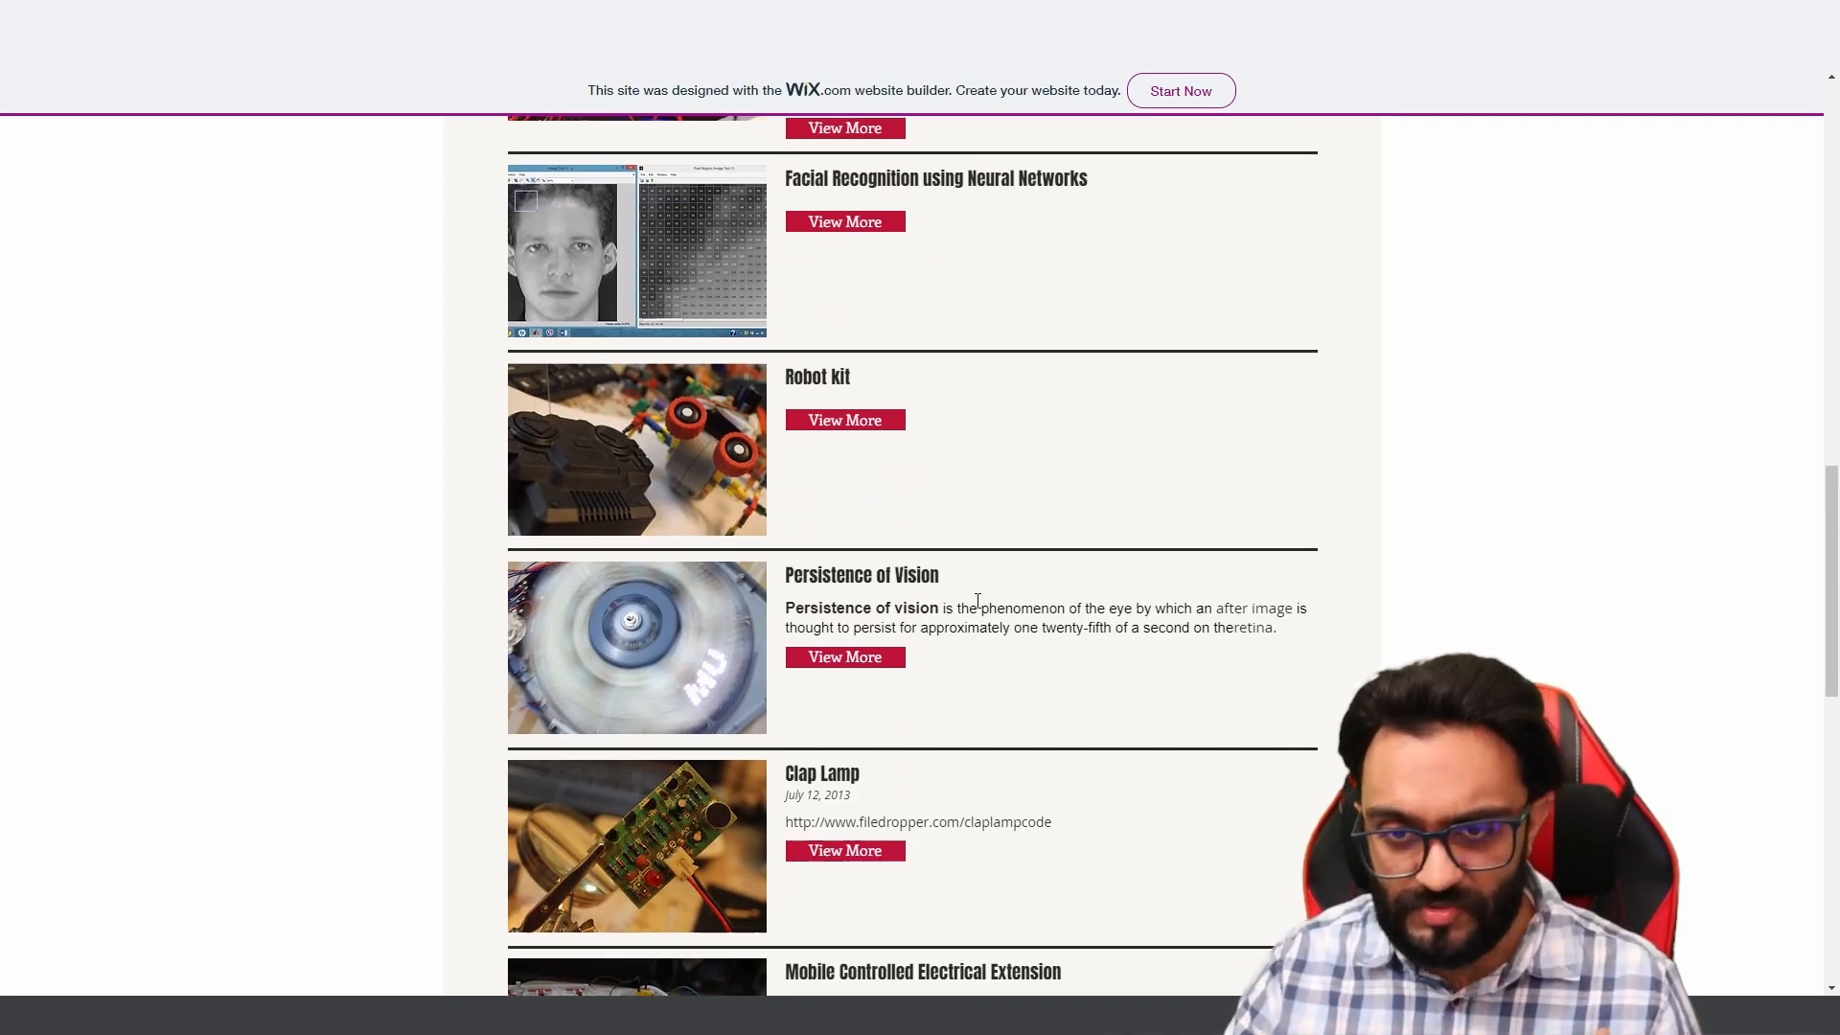
{"action": "scroll", "coordinate": [964, 632], "scroll_direction": "down", "scroll_amount": 1}
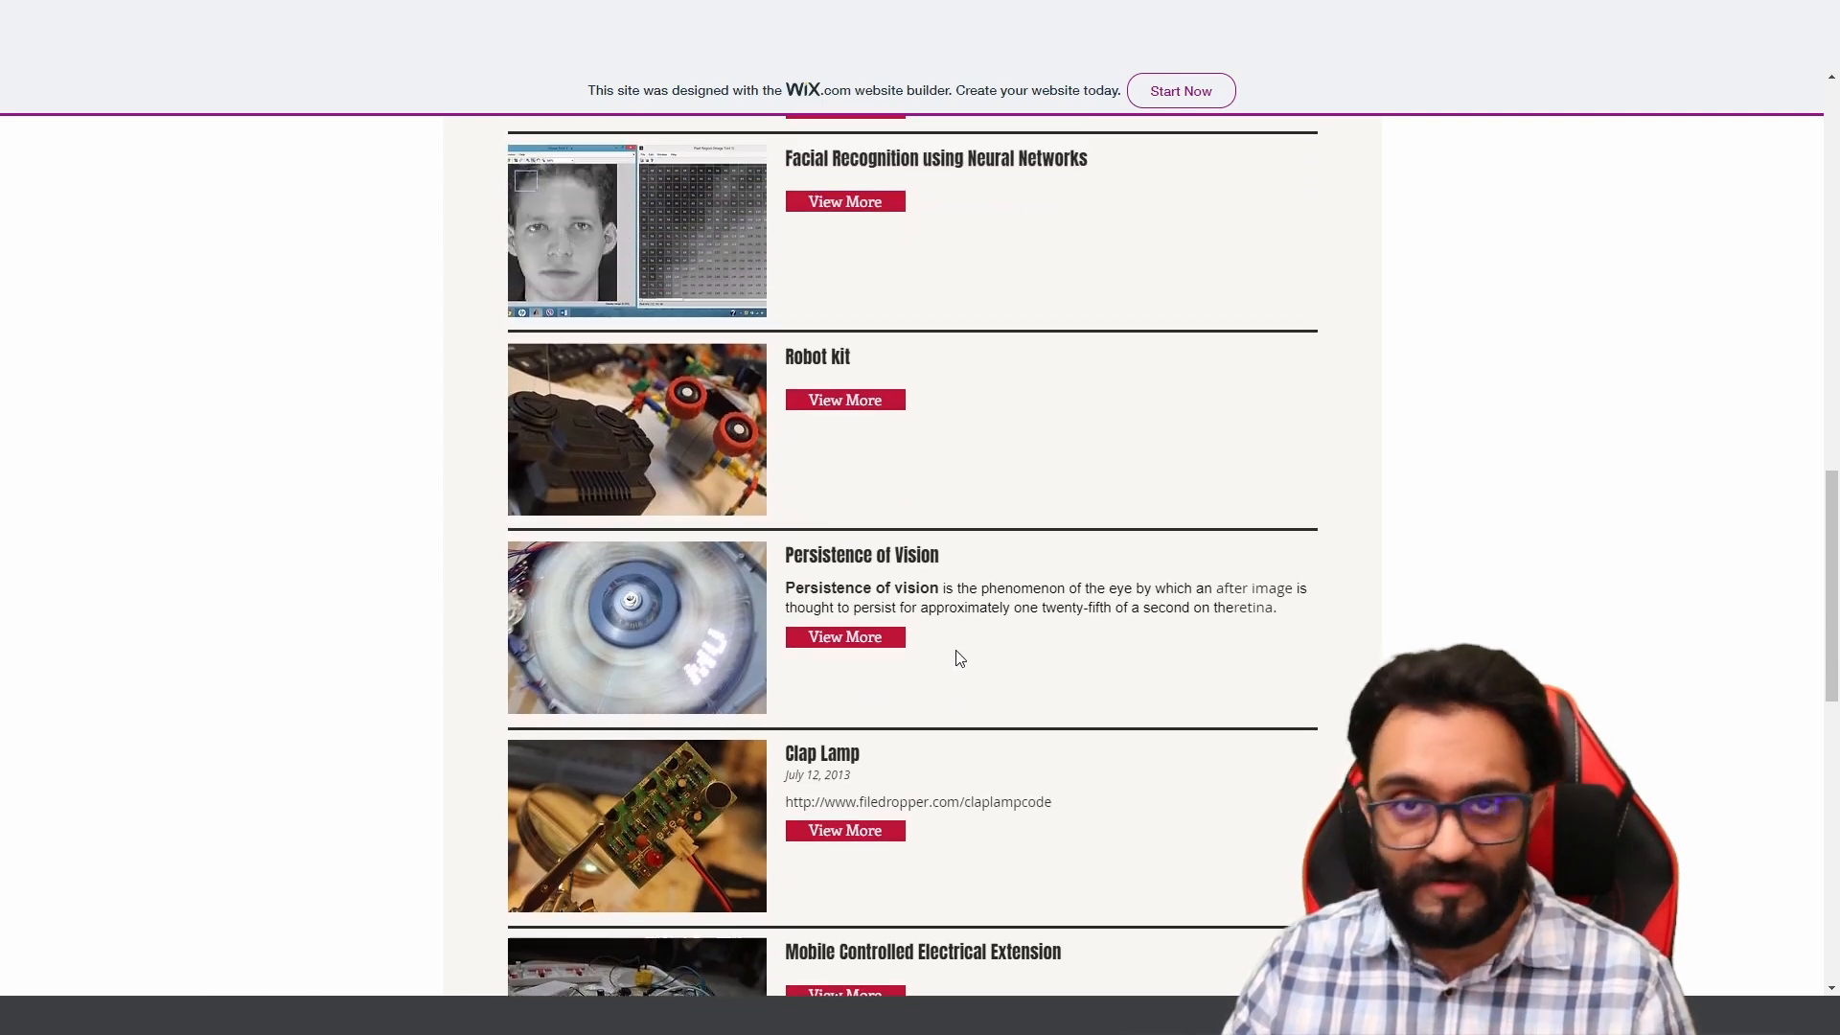
{"action": "scroll", "coordinate": [957, 657], "scroll_direction": "up", "scroll_amount": 1}
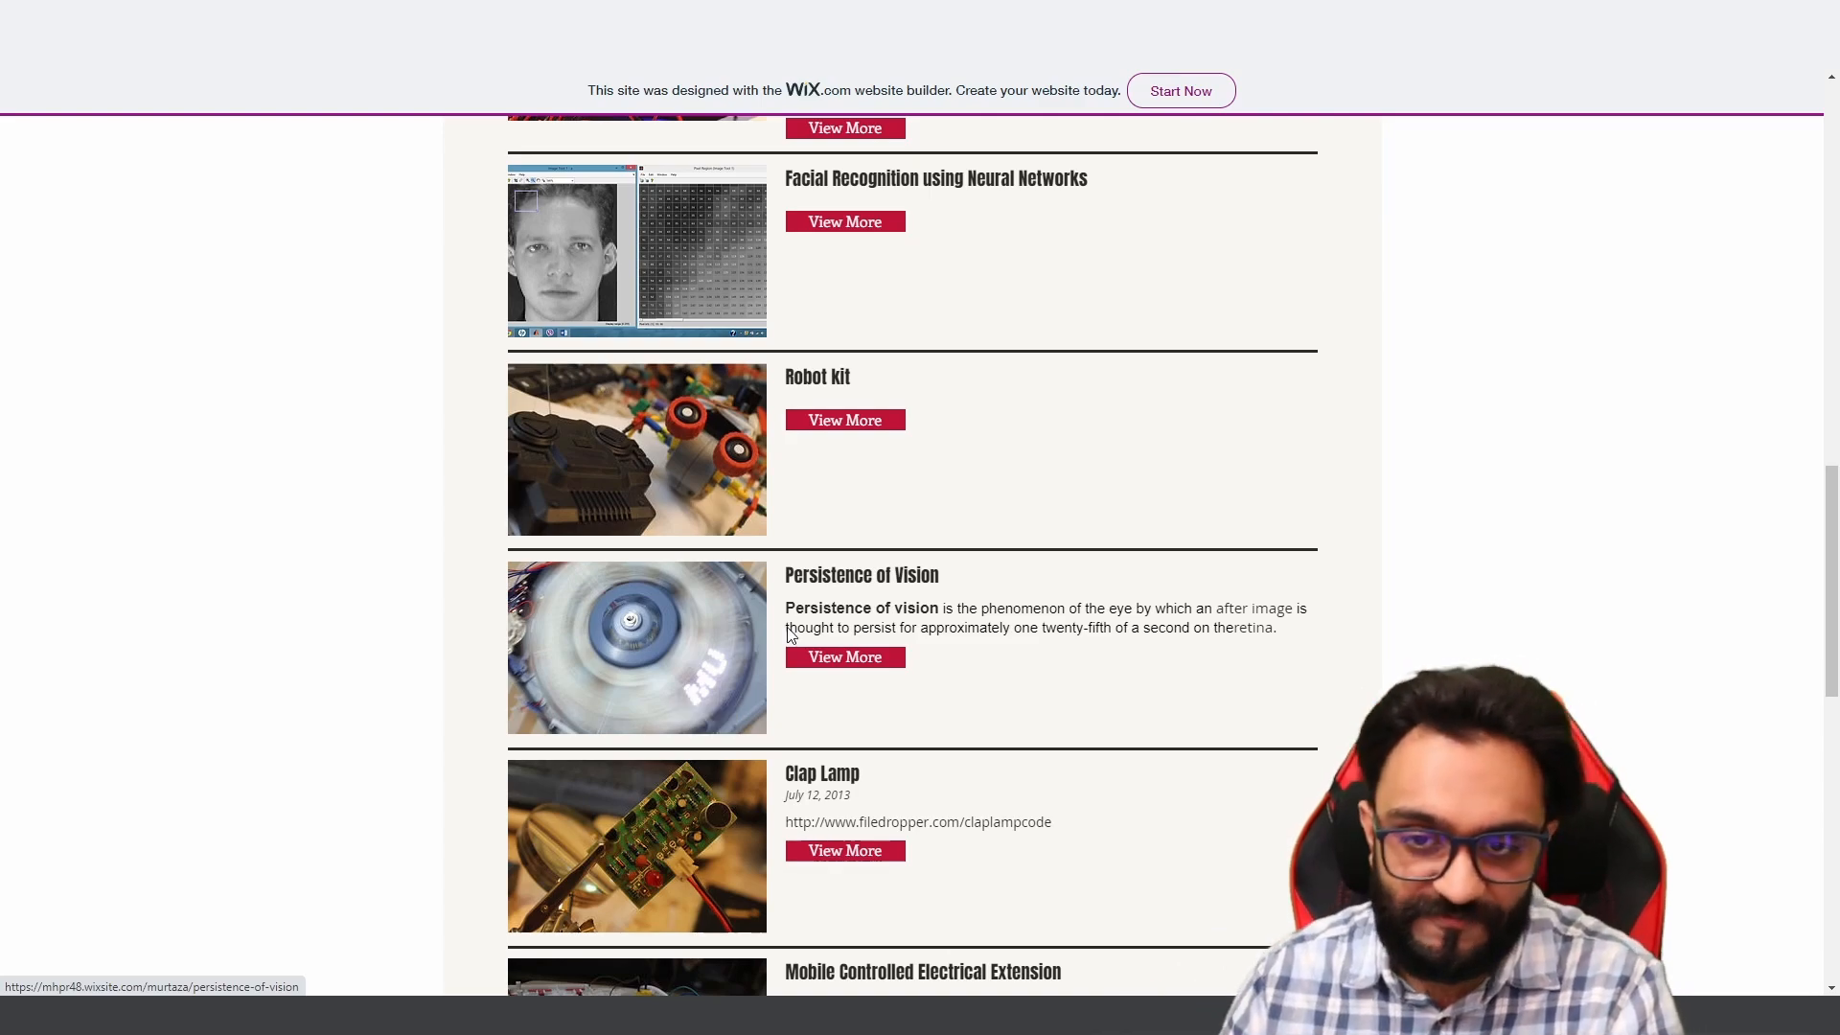
{"action": "scroll", "coordinate": [802, 618], "scroll_direction": "down", "scroll_amount": 2}
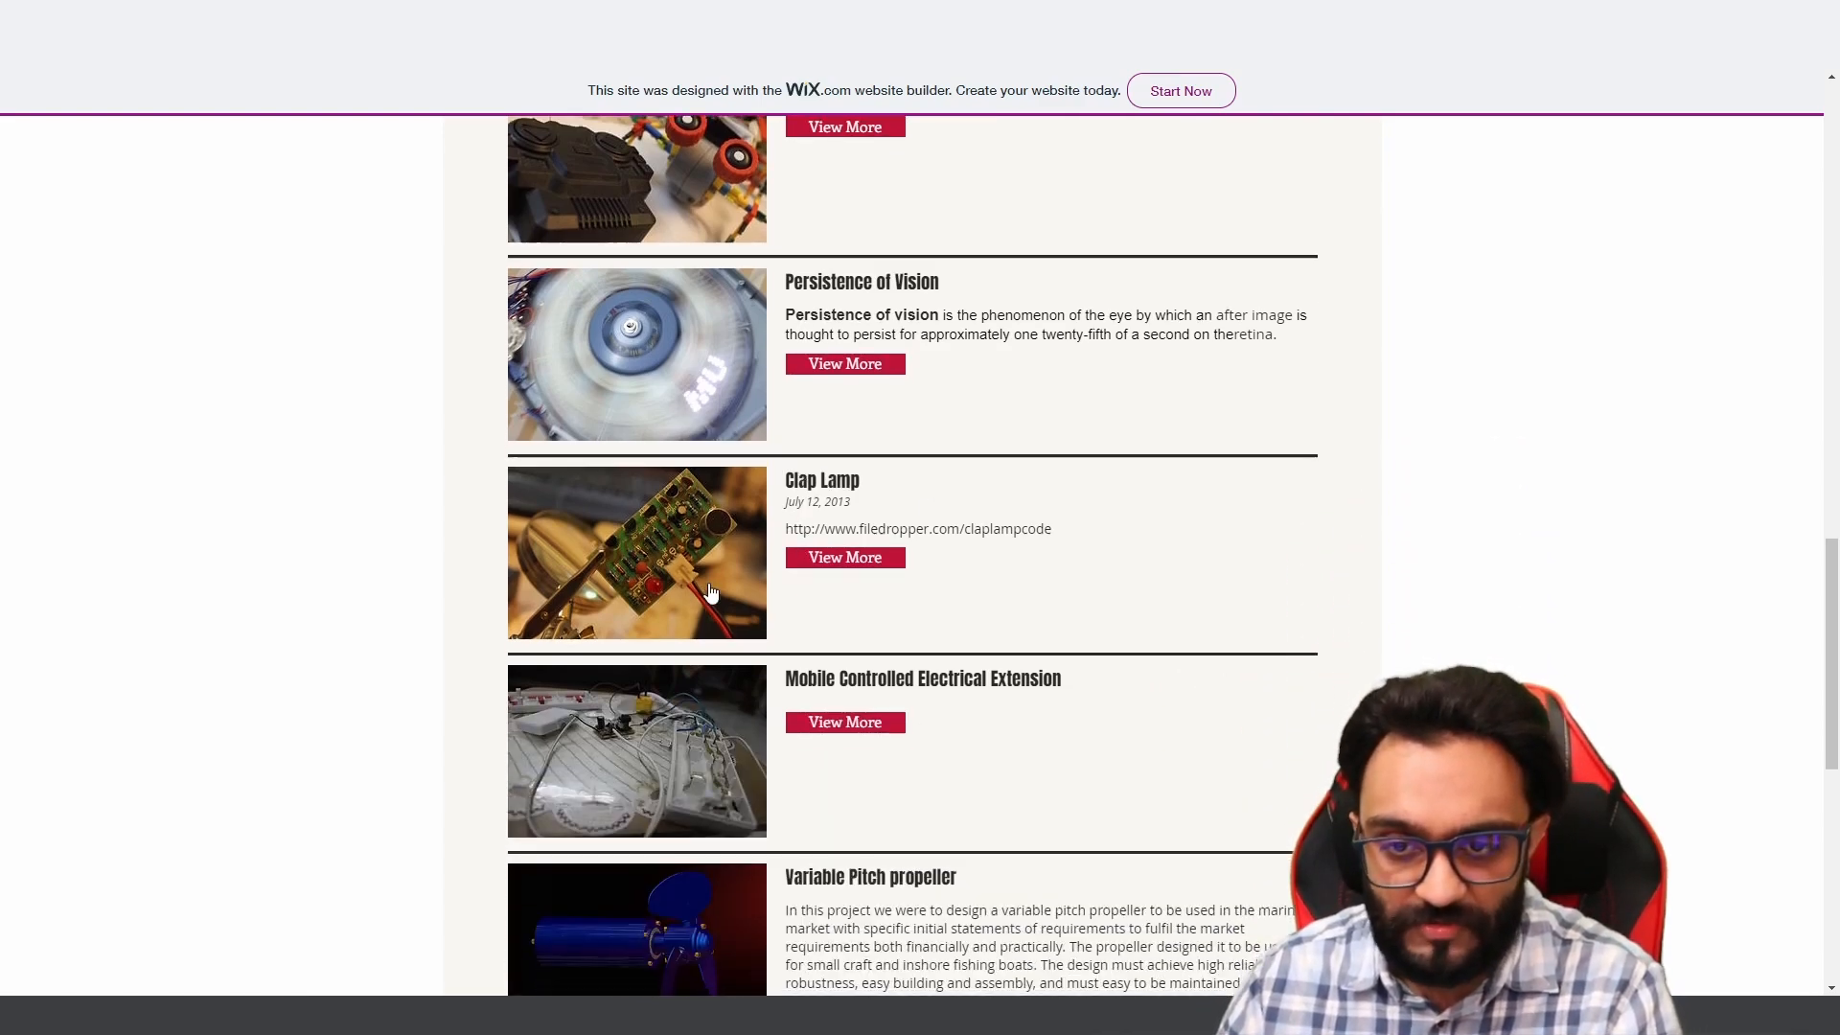
{"action": "scroll", "coordinate": [708, 592], "scroll_direction": "down", "scroll_amount": 2}
{"action": "scroll", "coordinate": [708, 593], "scroll_direction": "down", "scroll_amount": 2}
{"action": "scroll", "coordinate": [709, 593], "scroll_direction": "down", "scroll_amount": 2}
{"action": "scroll", "coordinate": [734, 647], "scroll_direction": "up", "scroll_amount": 8}
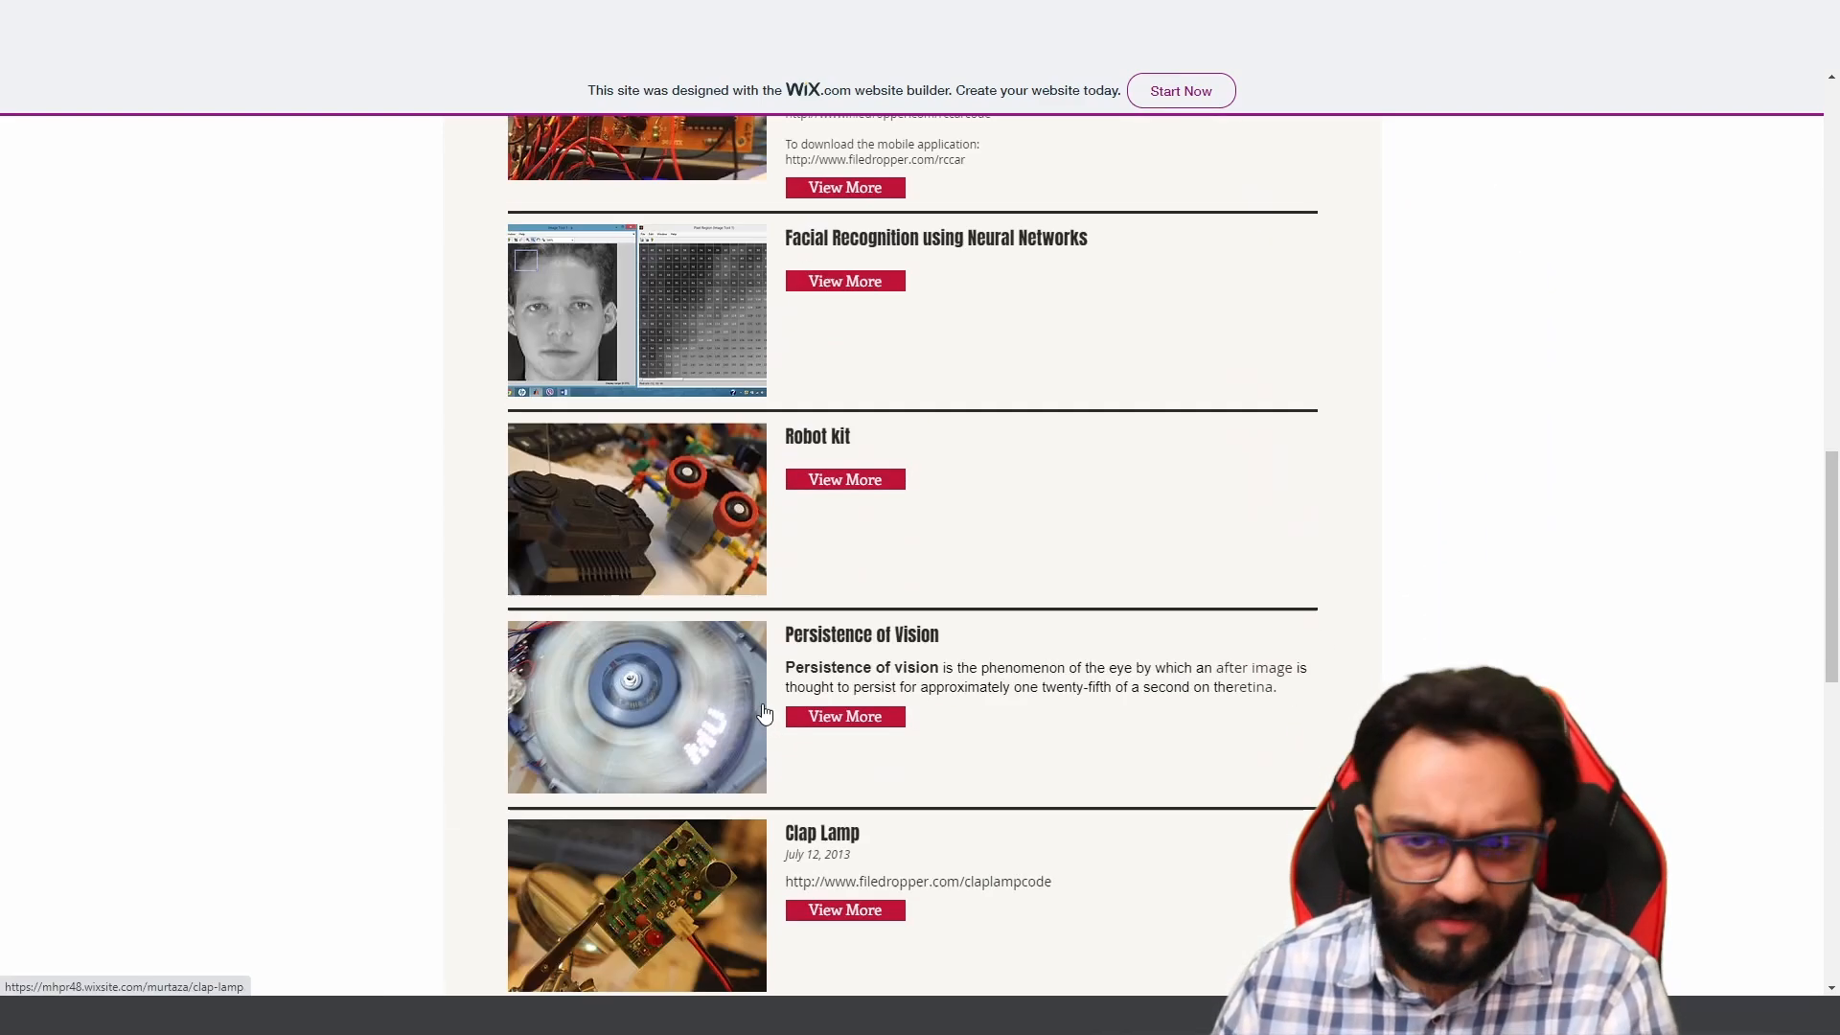
{"action": "scroll", "coordinate": [760, 715], "scroll_direction": "up", "scroll_amount": 5}
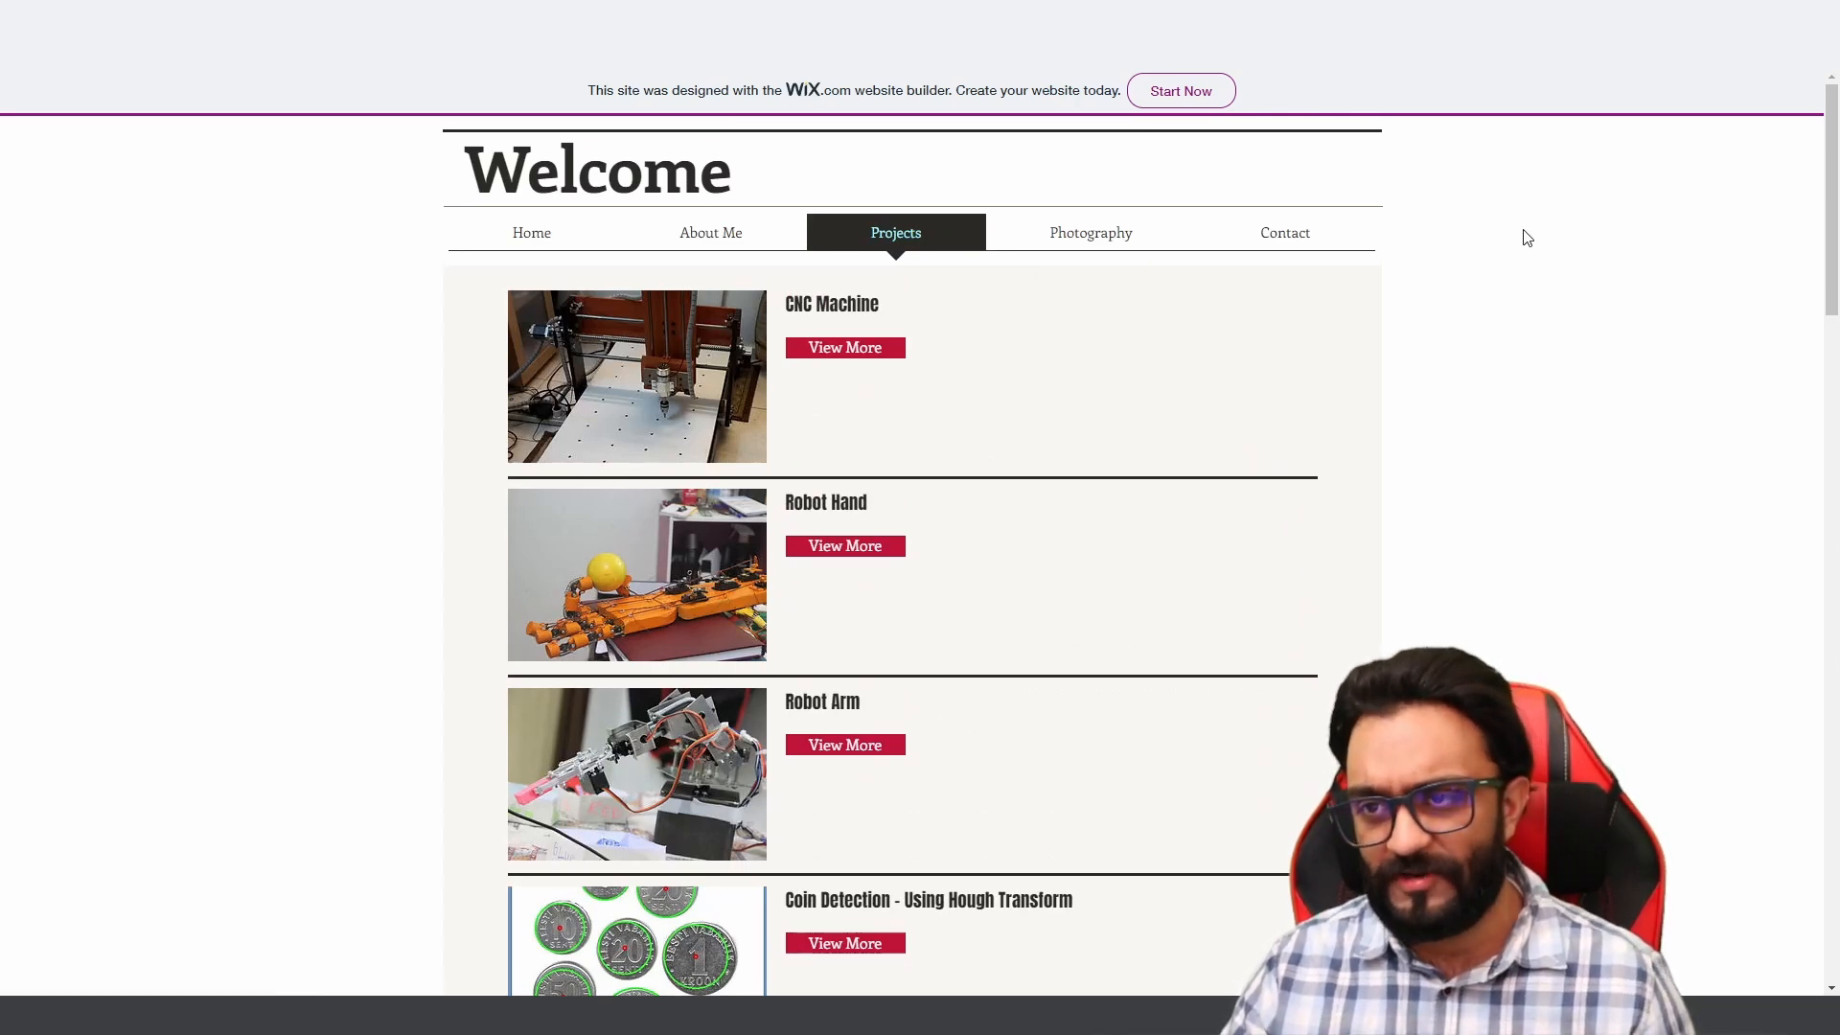
Step: Show the old site's Contact page, then switch to the murtazahassan.com tab
{"action": "left_click", "coordinate": [1283, 235]}
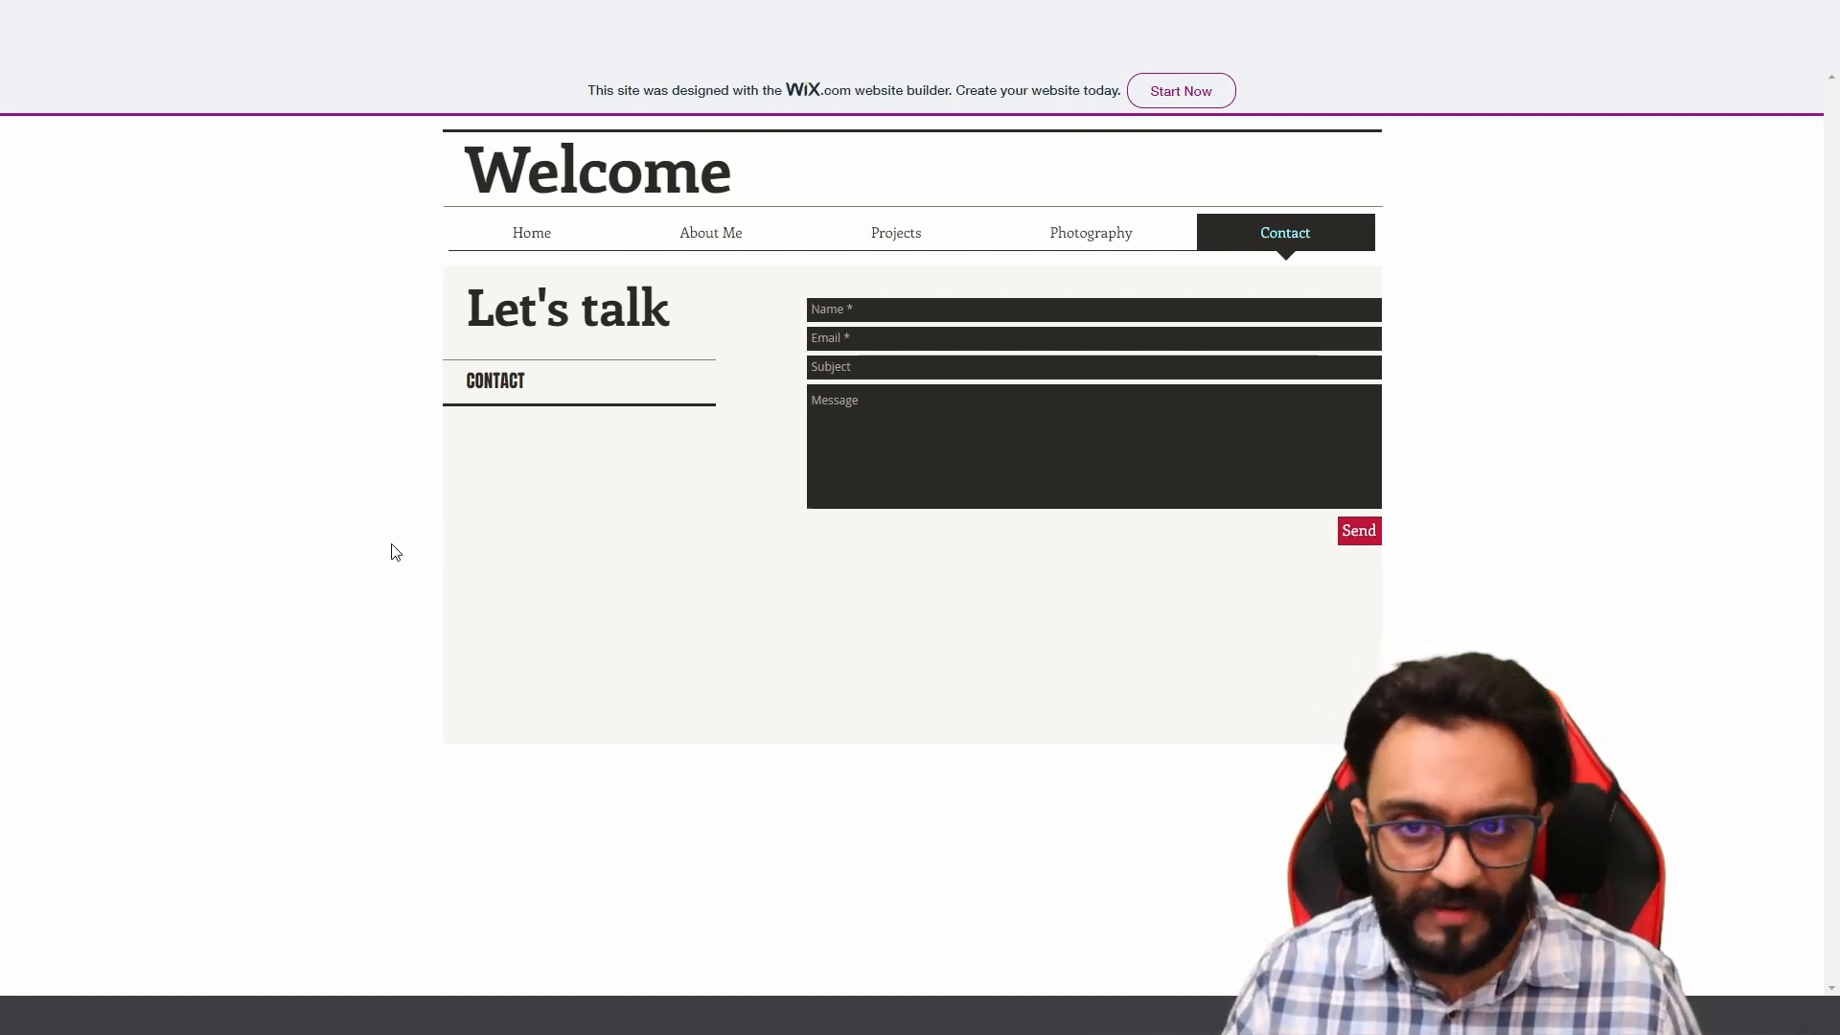
{"action": "key", "text": "ctrl+Tab"}
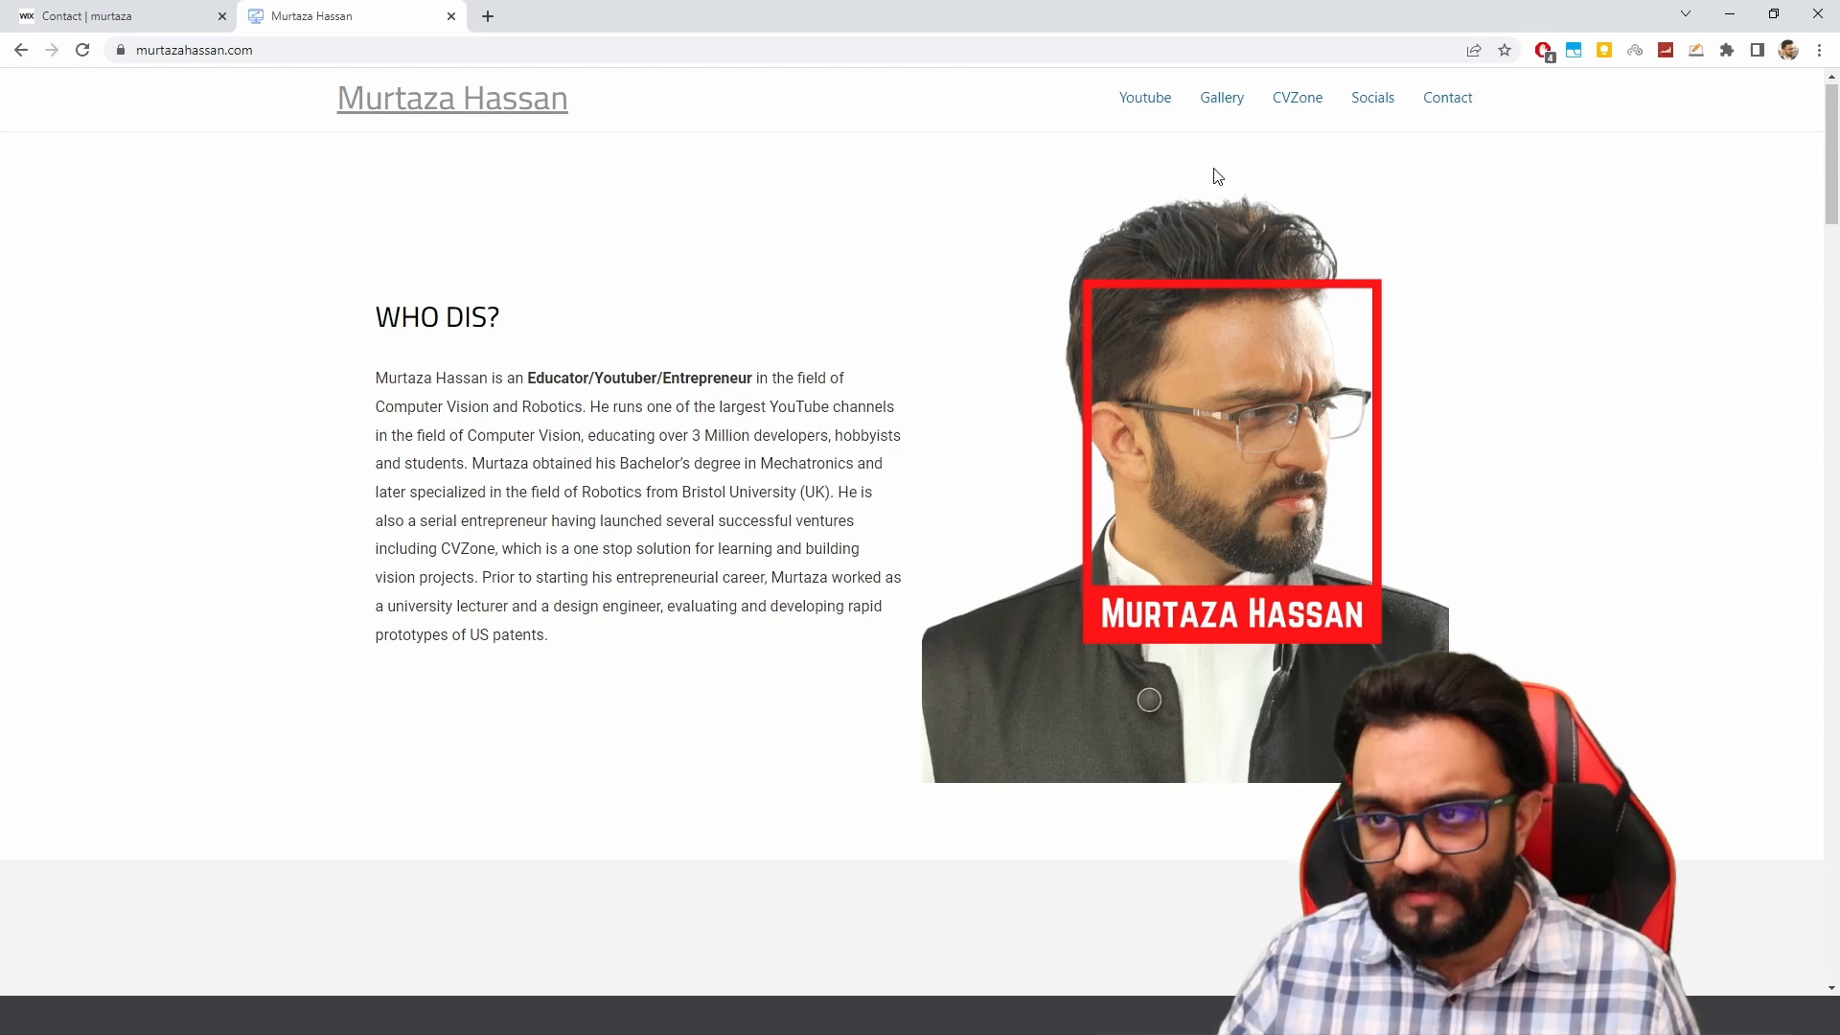
{"action": "scroll", "coordinate": [1212, 173], "scroll_direction": "down", "scroll_amount": 2}
{"action": "scroll", "coordinate": [1122, 316], "scroll_direction": "down", "scroll_amount": 2}
{"action": "scroll", "coordinate": [1122, 317], "scroll_direction": "up", "scroll_amount": 4}
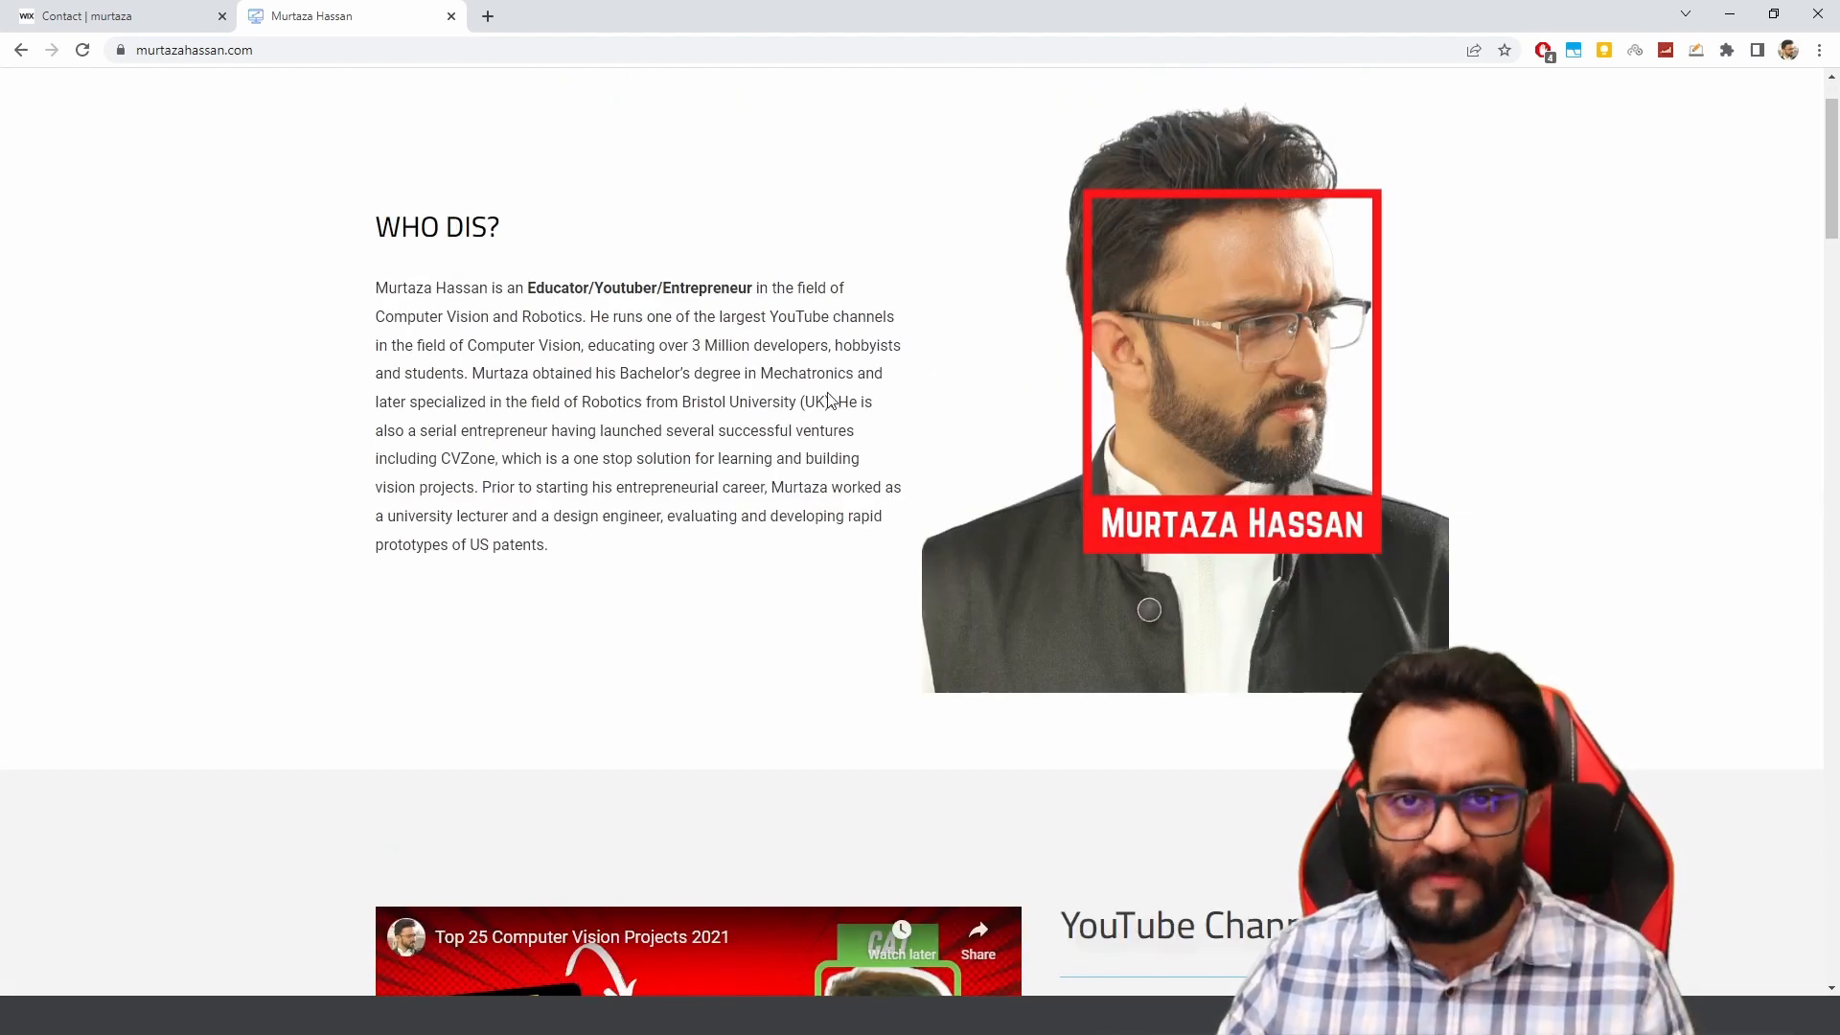
{"action": "scroll", "coordinate": [490, 273], "scroll_direction": "up", "scroll_amount": 1}
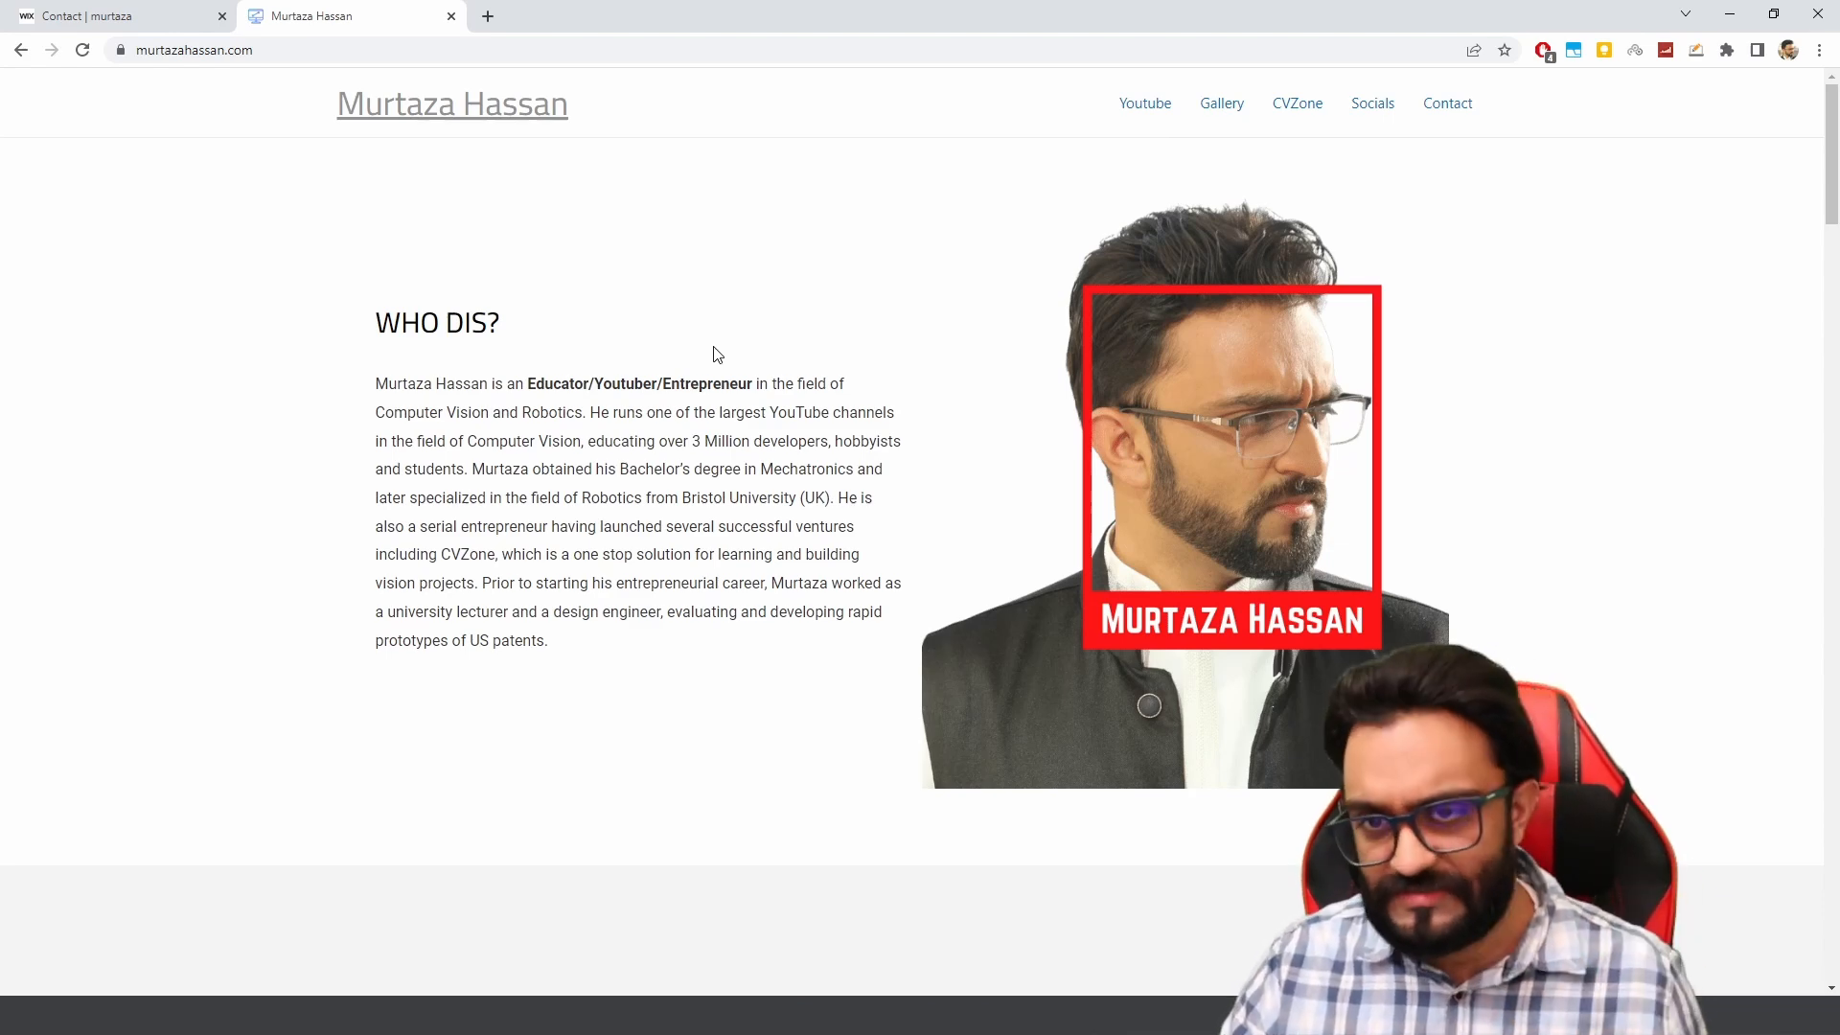
{"action": "scroll", "coordinate": [397, 244], "scroll_direction": "down", "scroll_amount": 1}
{"action": "left_click_drag", "start_coordinate": [420, 212], "coordinate": [620, 612]}
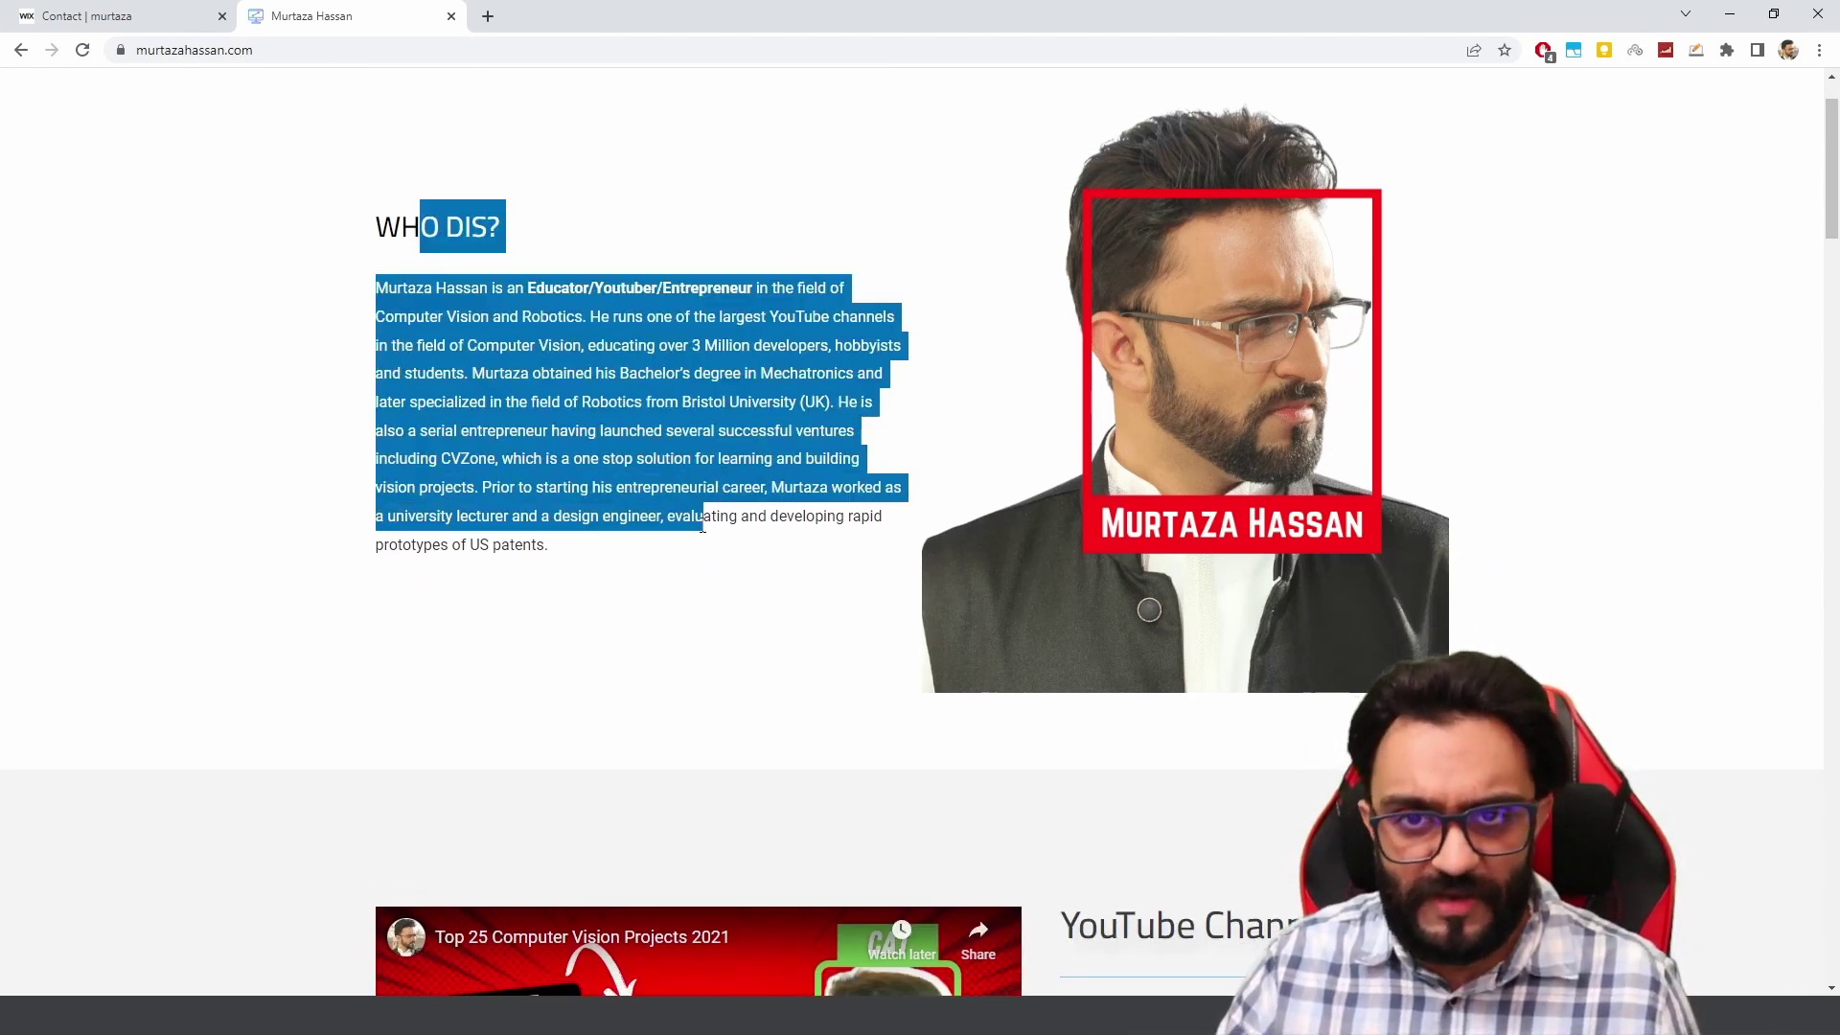
{"action": "left_click", "coordinate": [620, 612]}
{"action": "scroll", "coordinate": [620, 589], "scroll_direction": "down", "scroll_amount": 1}
{"action": "scroll", "coordinate": [620, 587], "scroll_direction": "down", "scroll_amount": 3}
{"action": "scroll", "coordinate": [1246, 220], "scroll_direction": "down", "scroll_amount": 1}
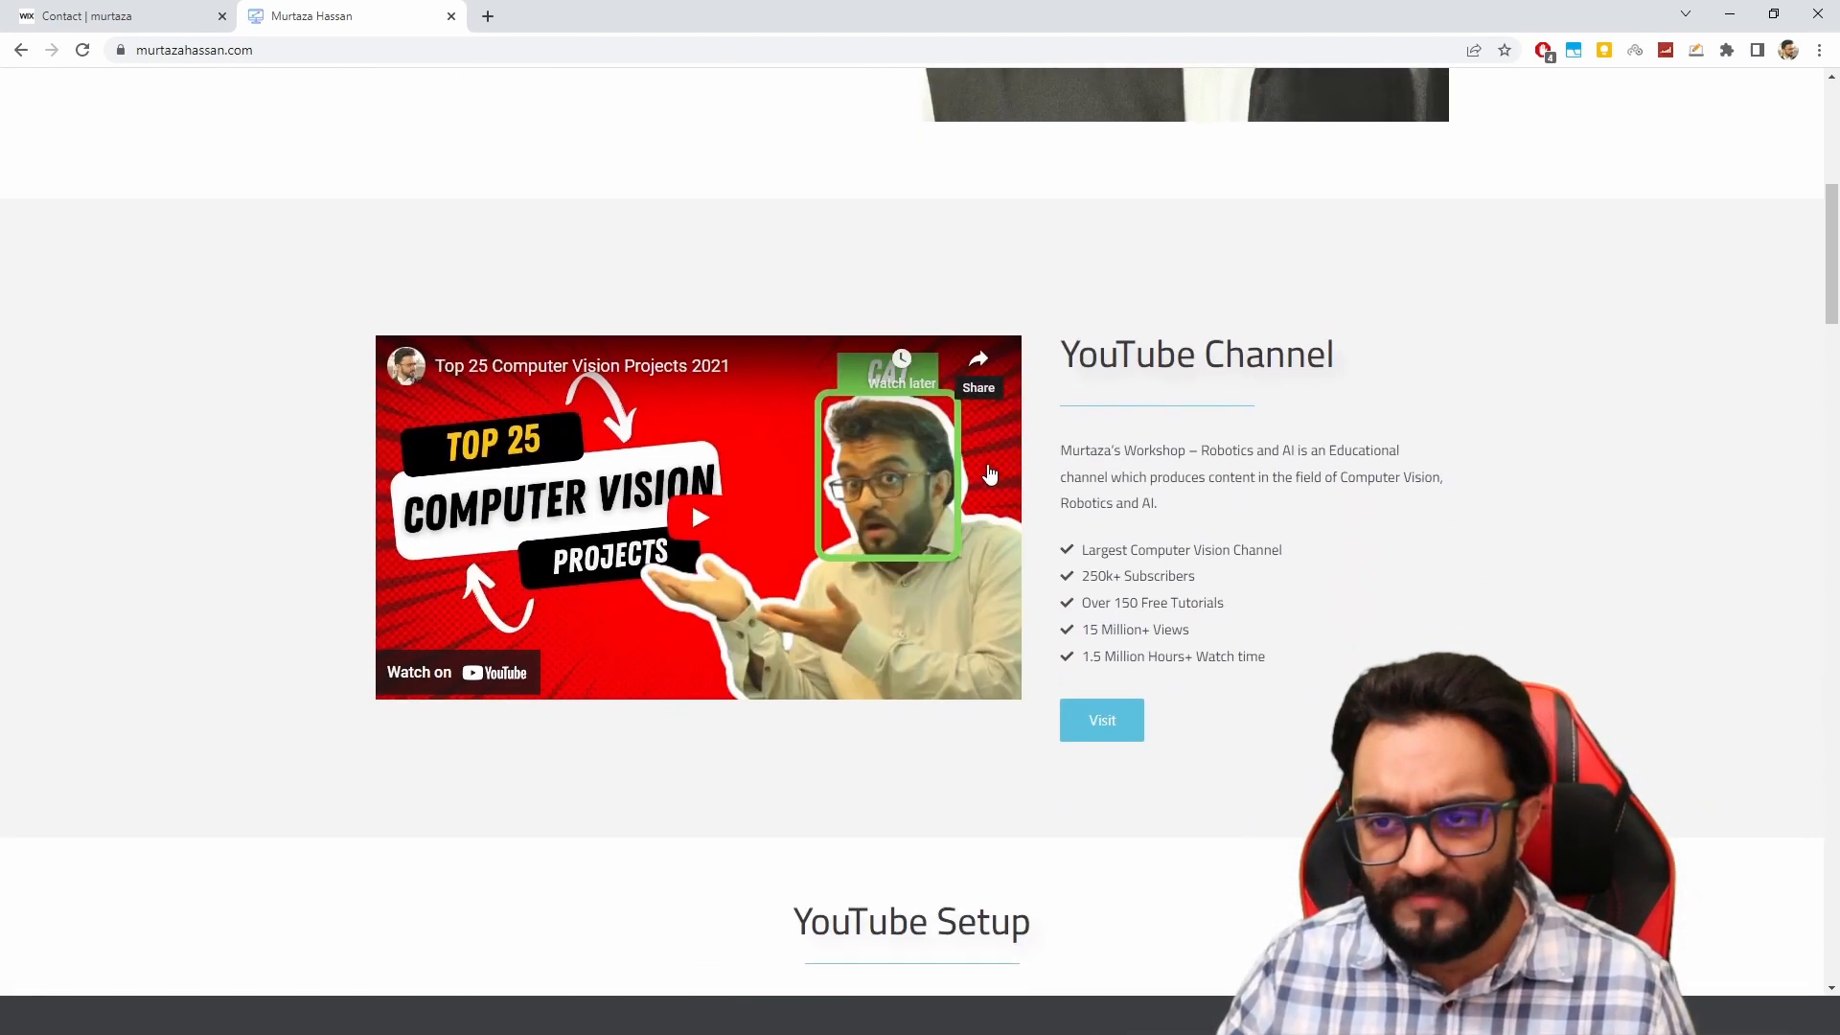
{"action": "scroll", "coordinate": [1247, 221], "scroll_direction": "down", "scroll_amount": 1}
Step: Highlight the YouTube Channel heading, then play and pause the embedded computer vision projects video
{"action": "left_click_drag", "start_coordinate": [1088, 256], "coordinate": [1479, 341]}
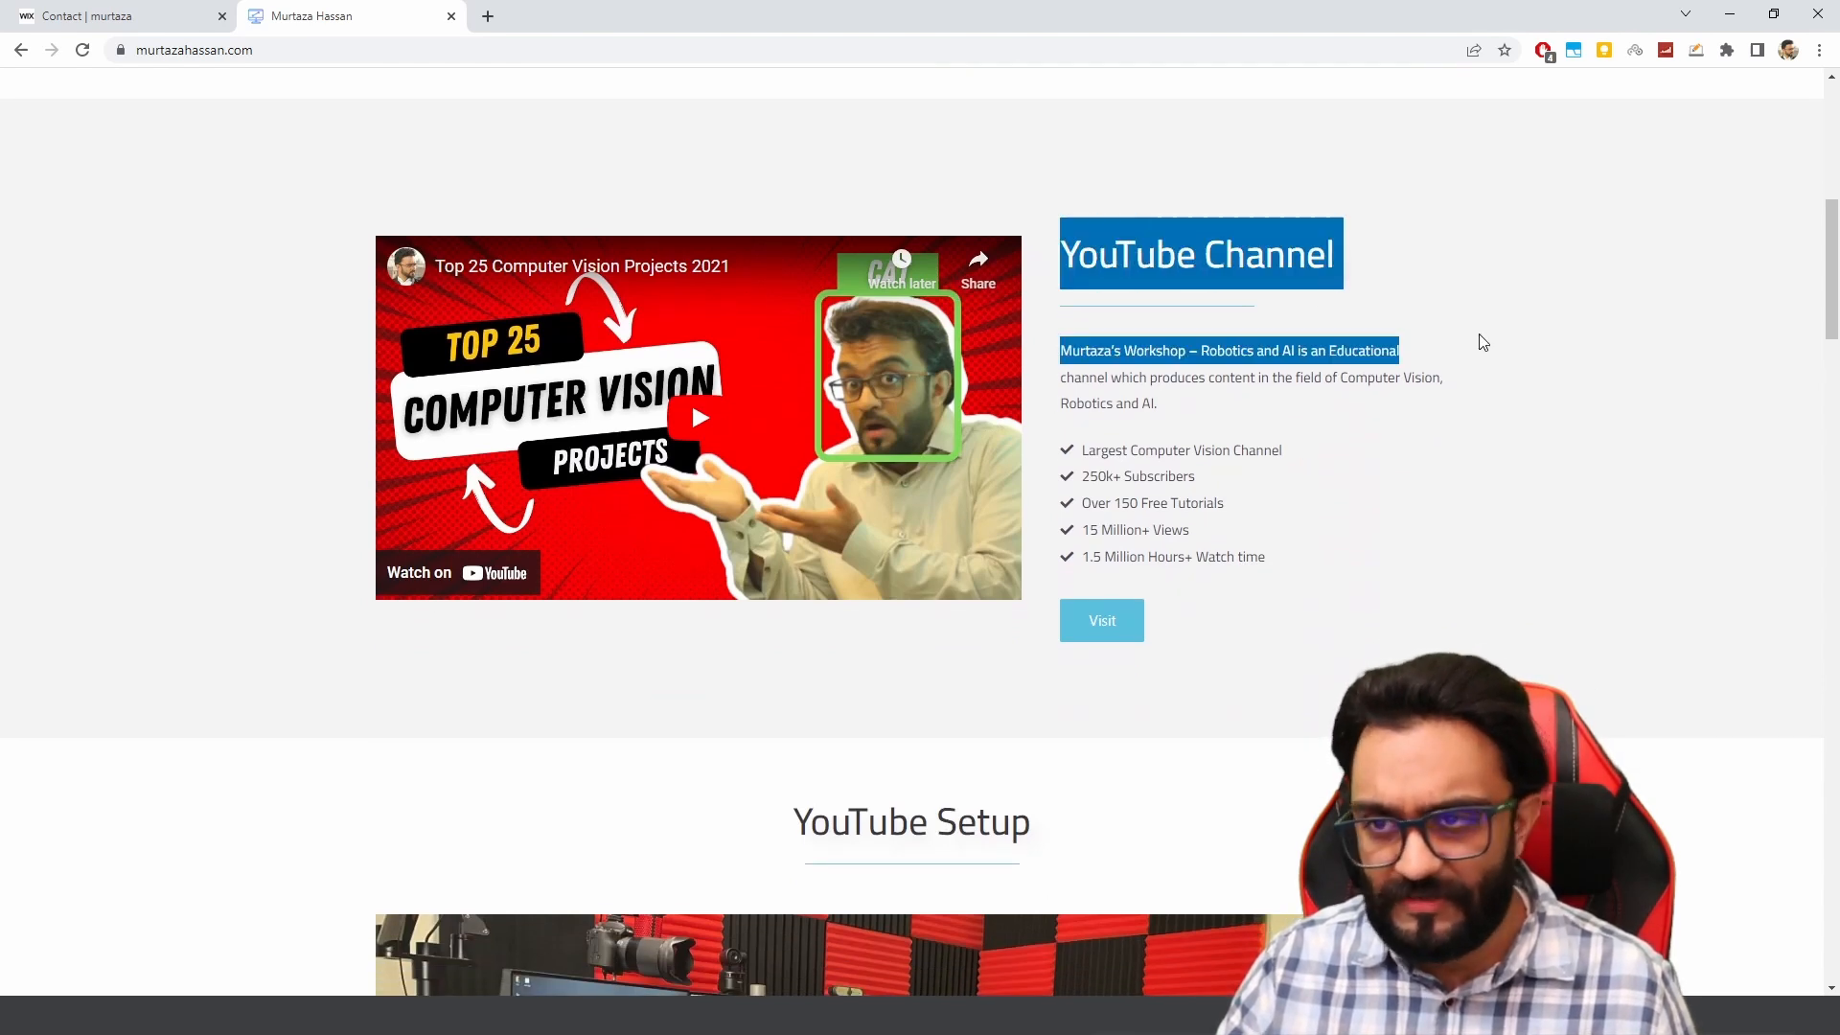
{"action": "left_click", "coordinate": [1428, 350]}
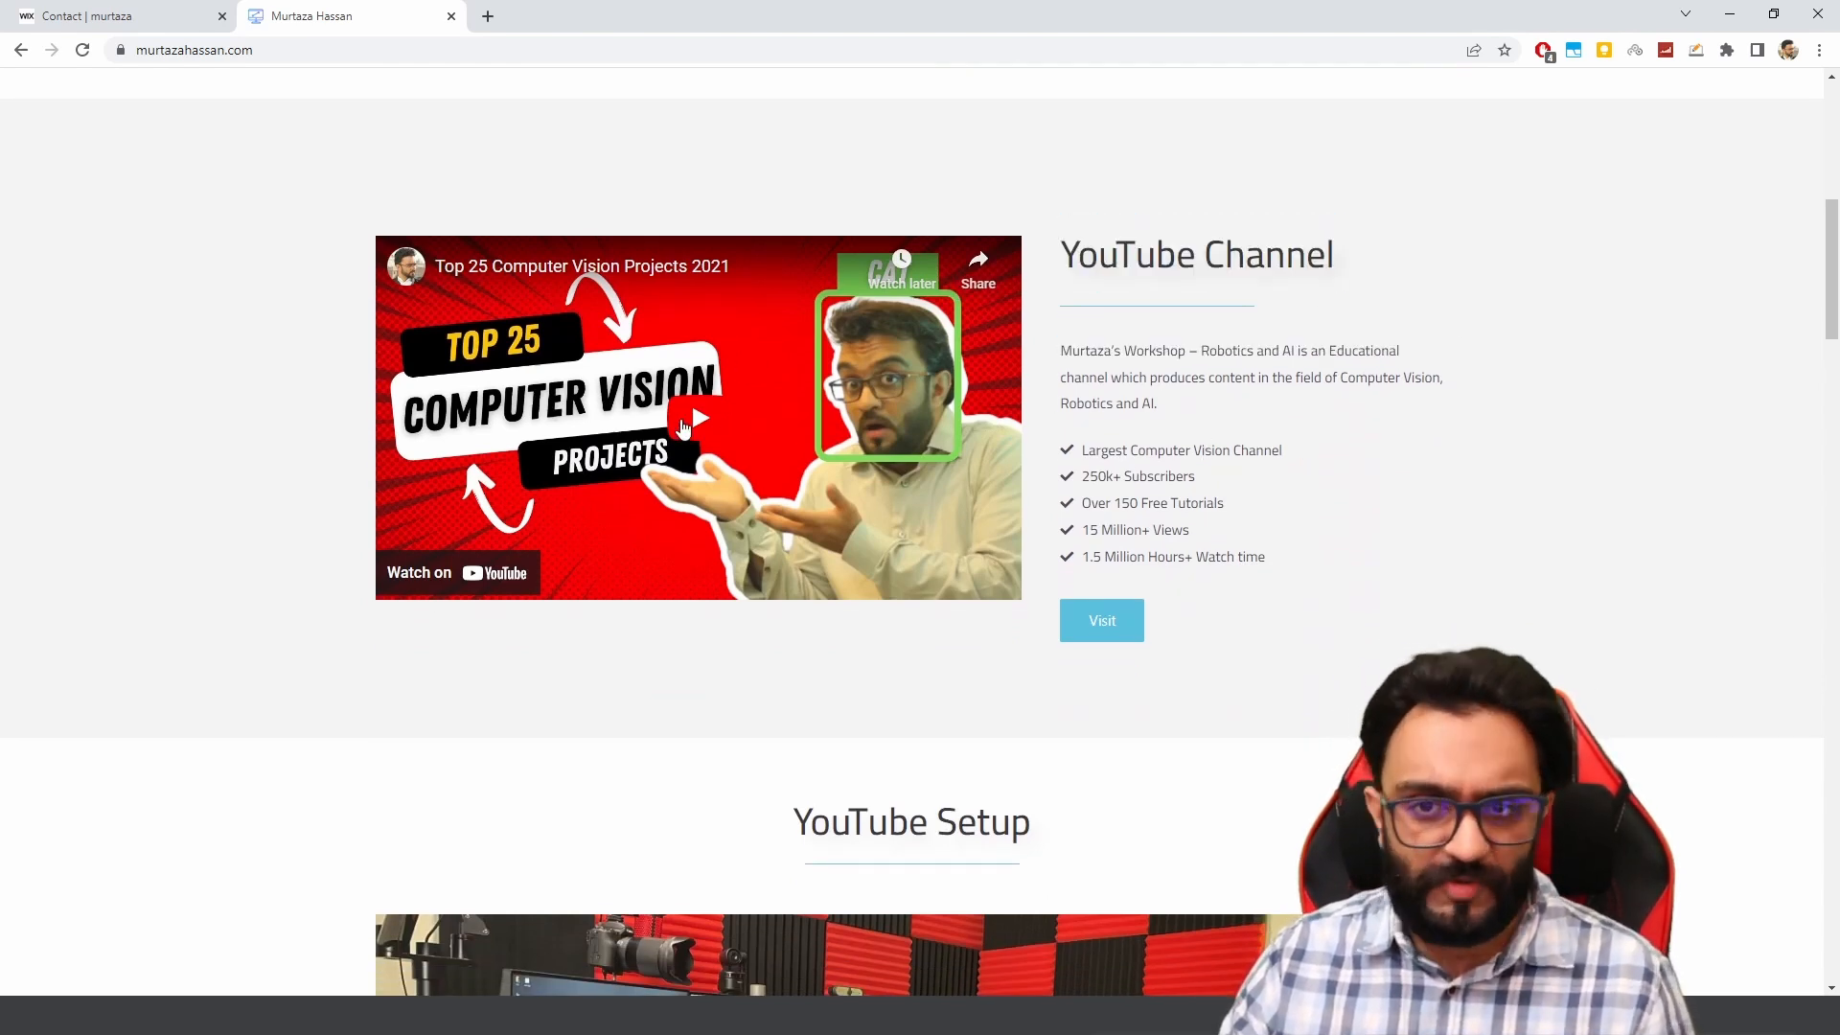
{"action": "left_click", "coordinate": [681, 423]}
{"action": "left_click", "coordinate": [412, 581]}
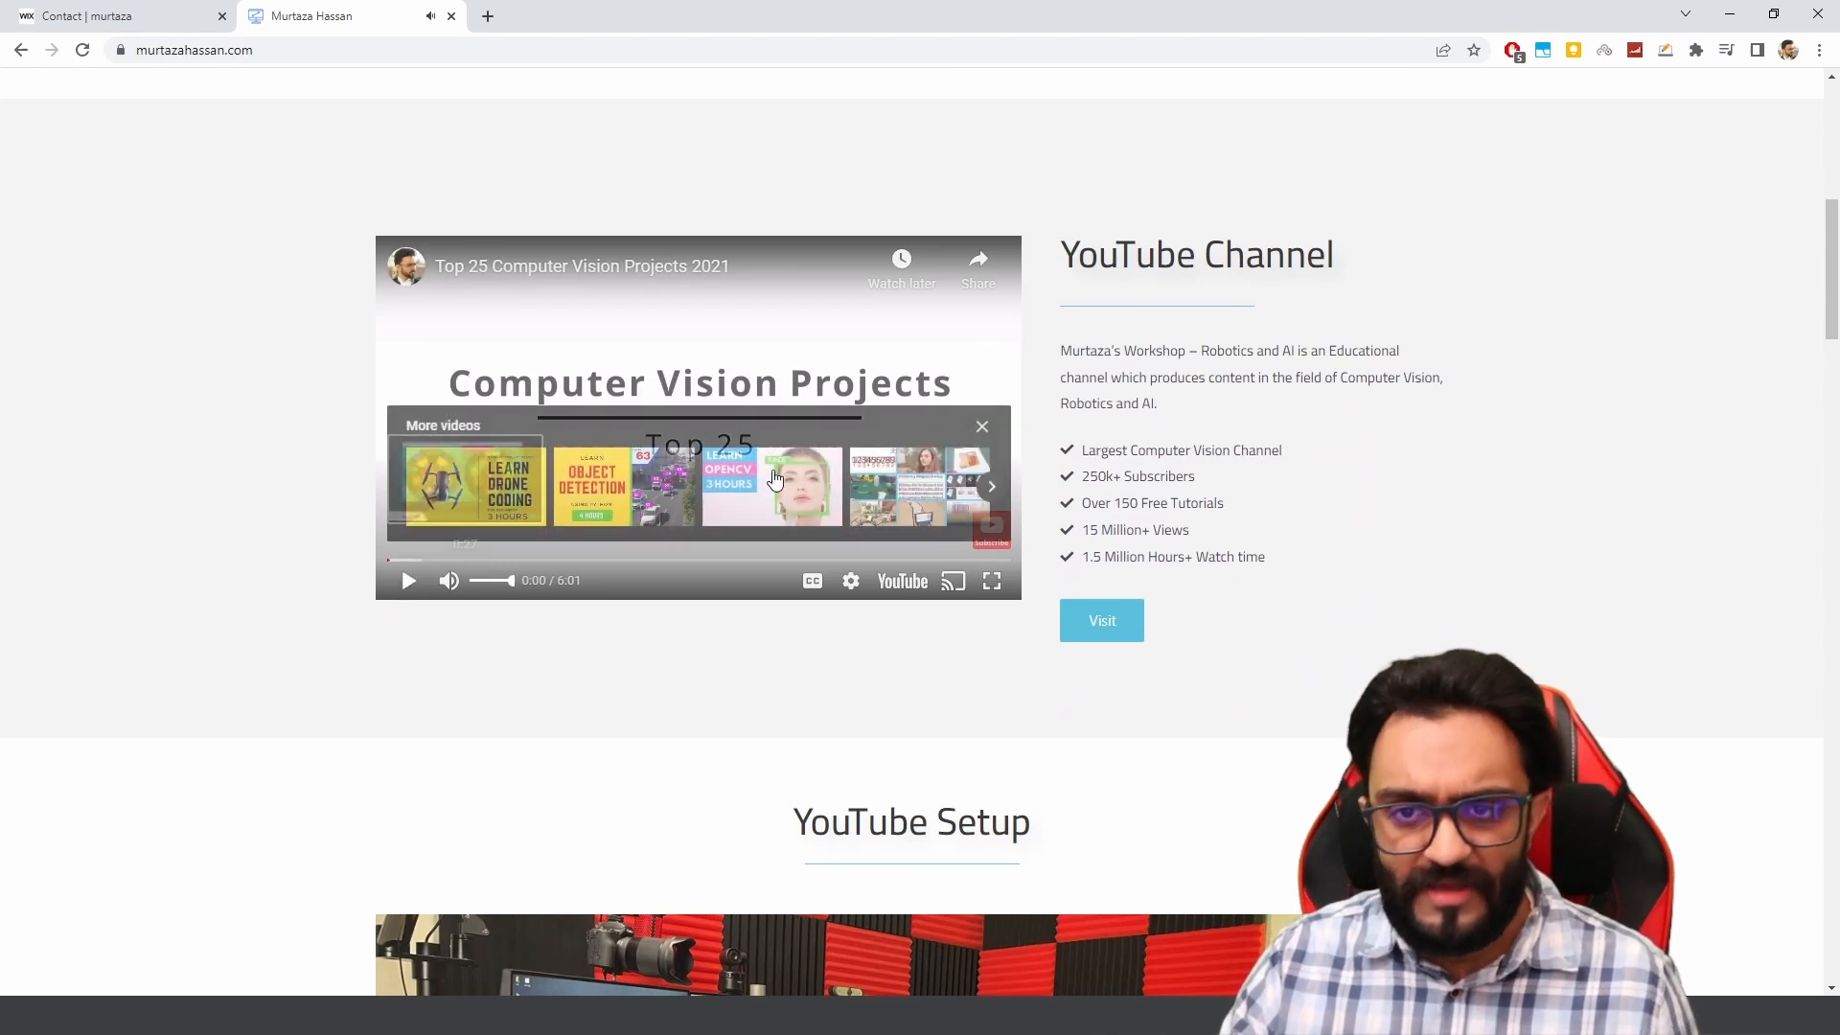
{"action": "scroll", "coordinate": [1237, 448], "scroll_direction": "down", "scroll_amount": 1}
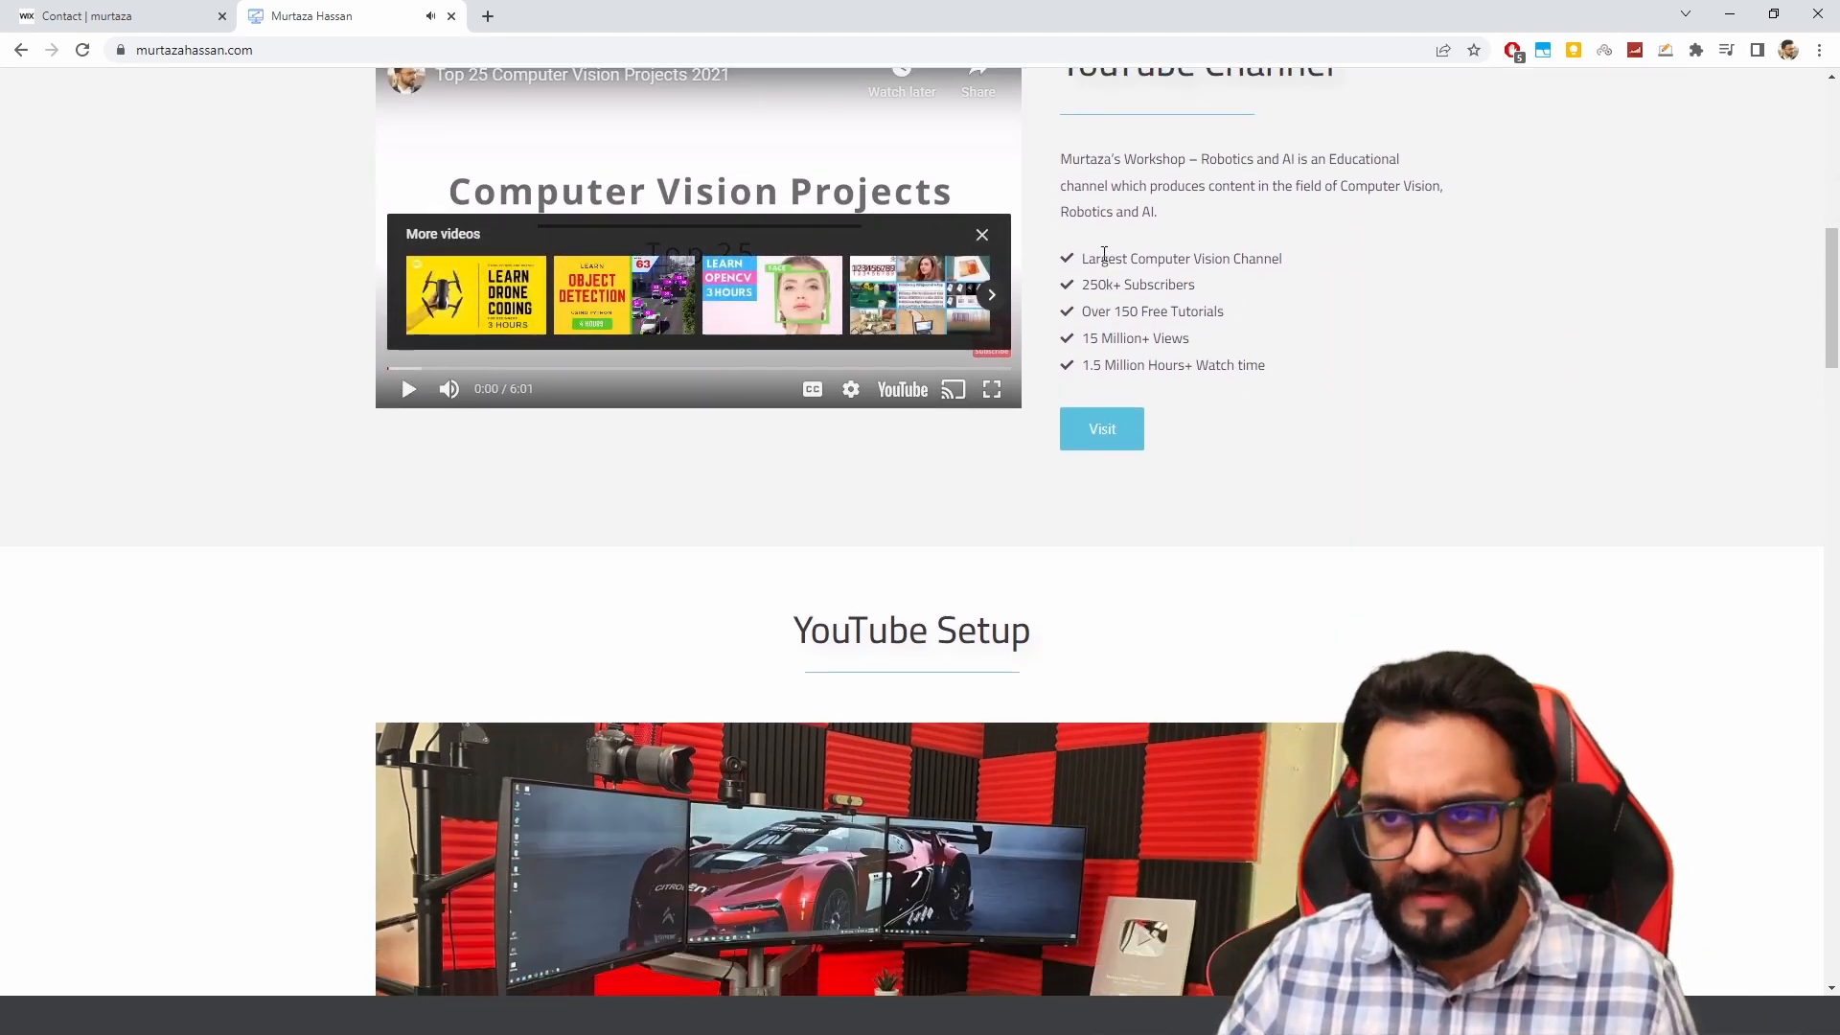
{"action": "left_click_drag", "start_coordinate": [1104, 256], "coordinate": [1254, 385]}
Step: Highlight the 250k+ Subscribers and 15 Million+ Views channel stats
{"action": "left_click", "coordinate": [1273, 417]}
{"action": "scroll", "coordinate": [1161, 269], "scroll_direction": "down", "scroll_amount": 1}
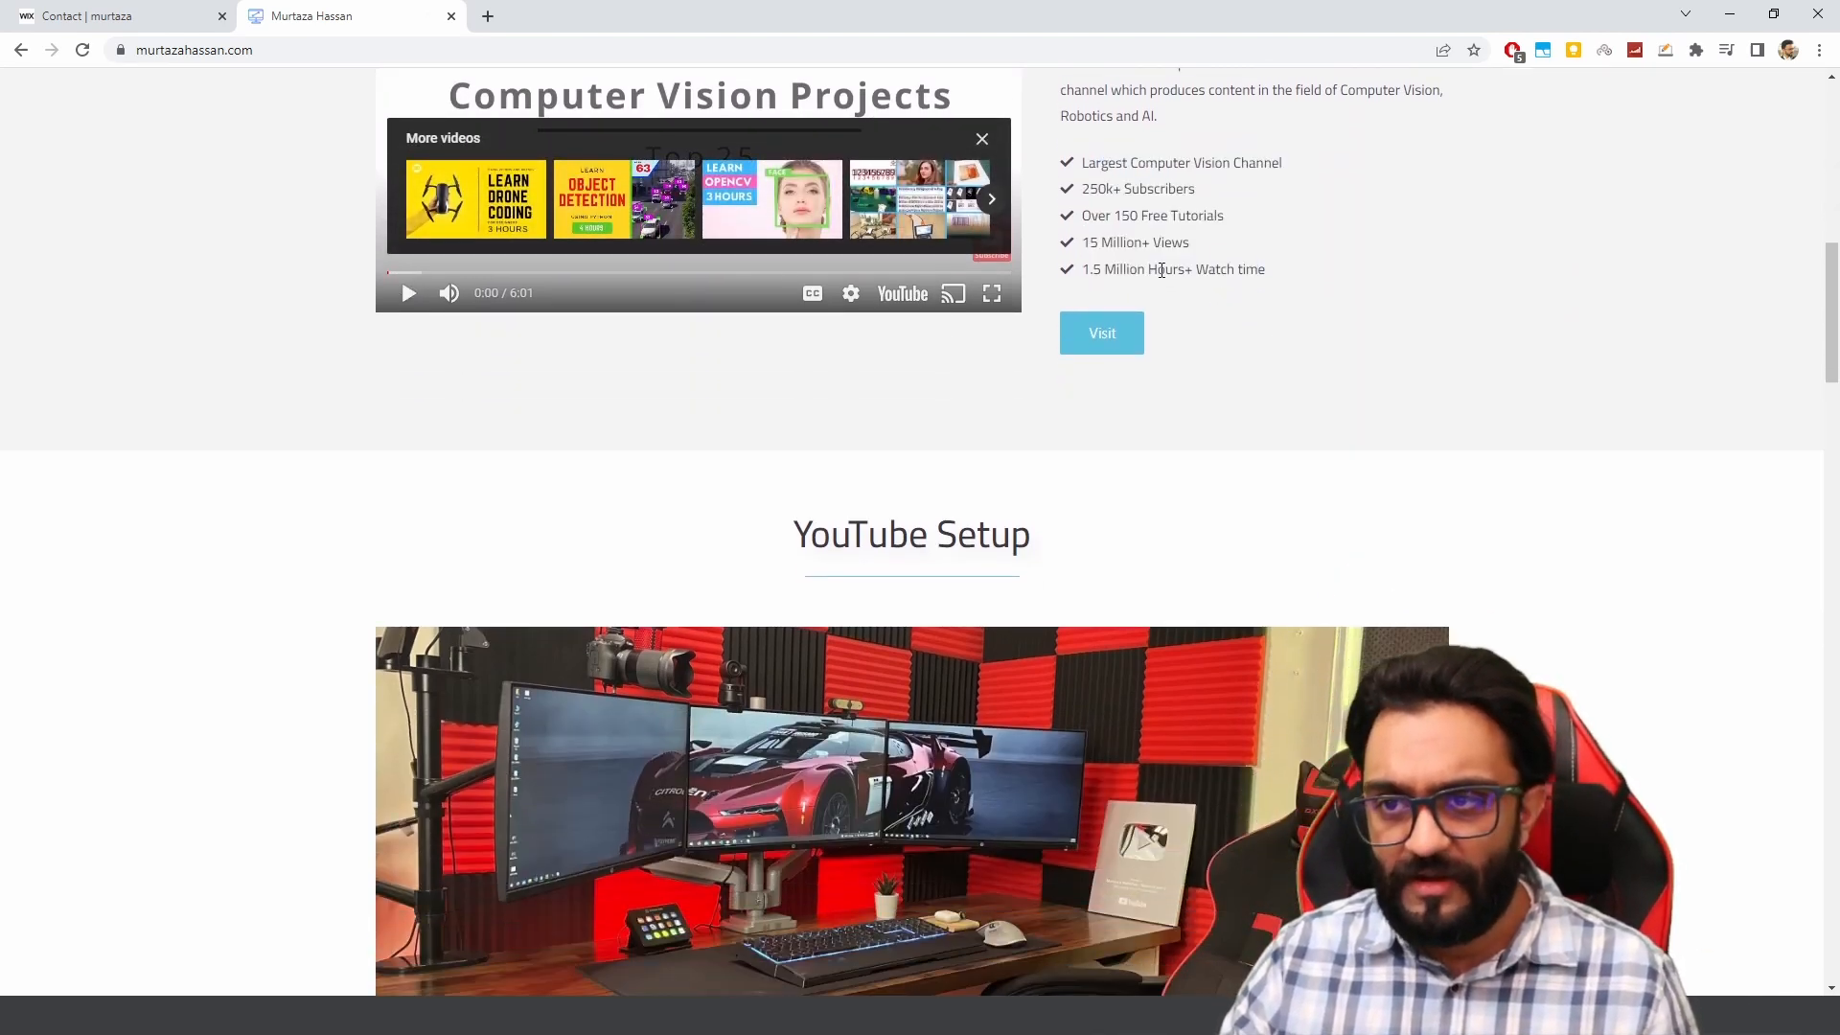
{"action": "scroll", "coordinate": [1161, 269], "scroll_direction": "up", "scroll_amount": 1}
{"action": "left_click_drag", "start_coordinate": [1093, 381], "coordinate": [1219, 396]}
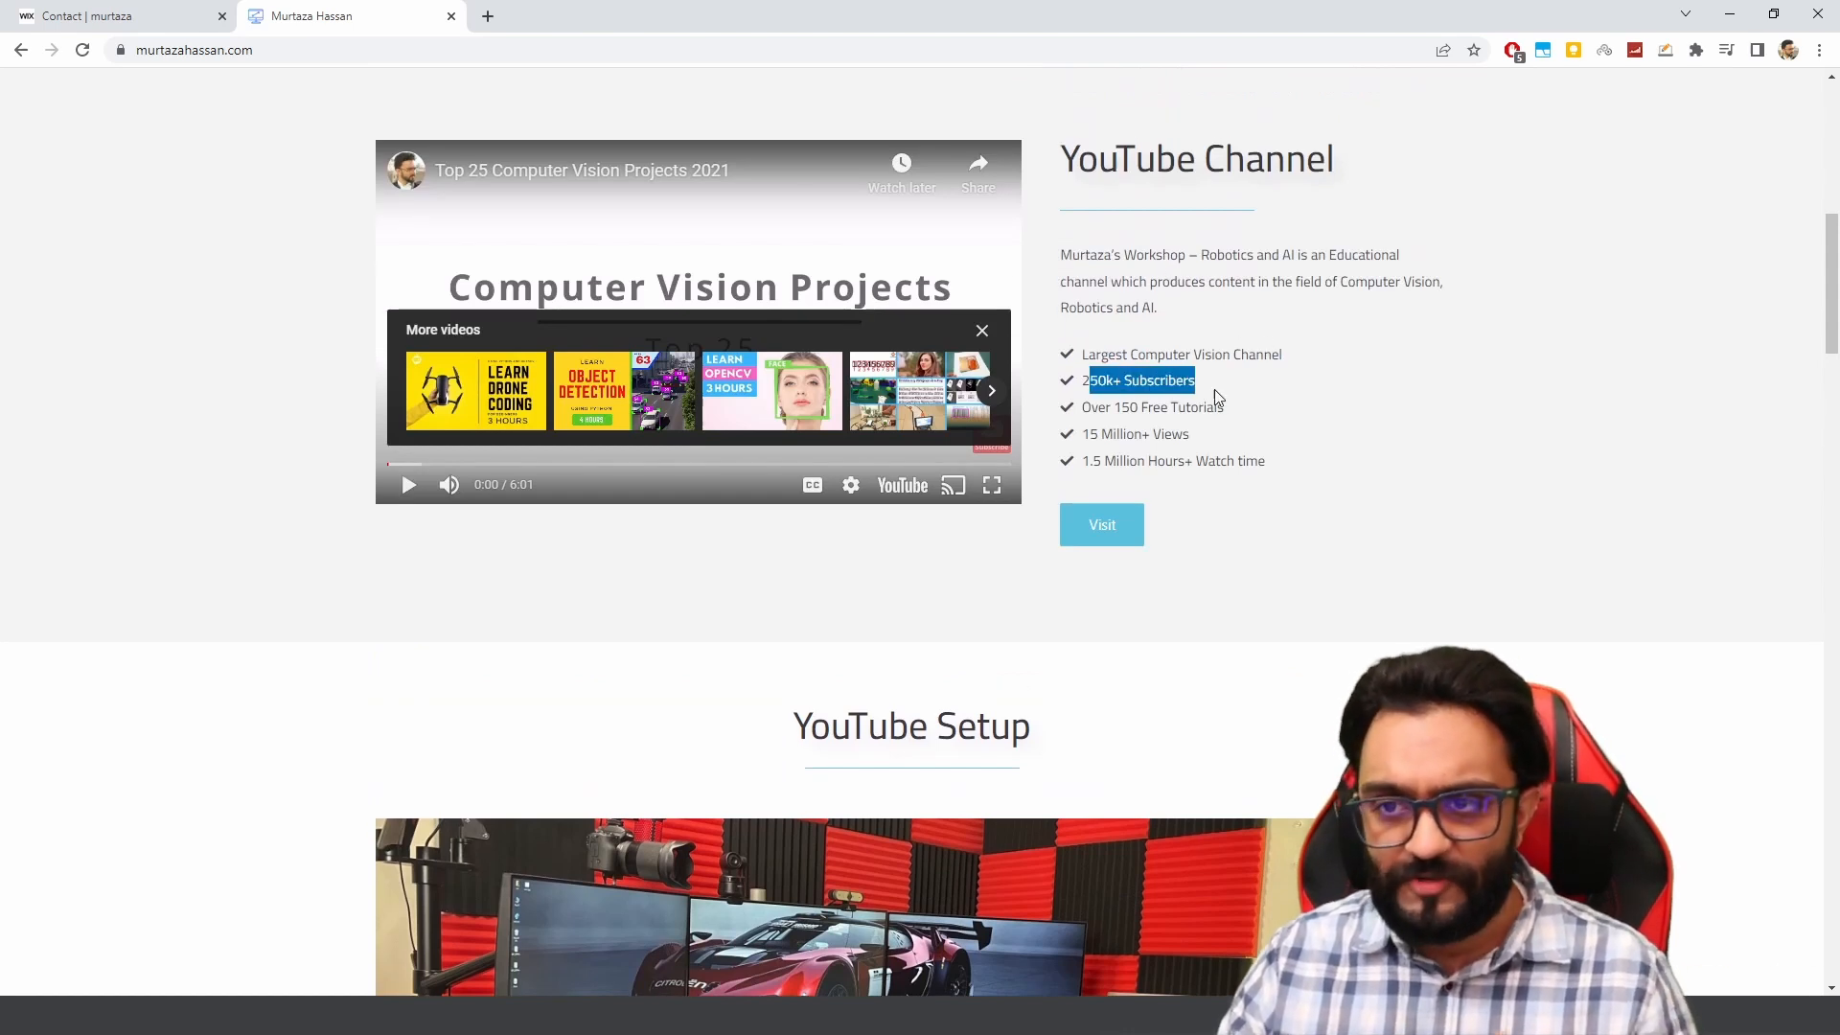
{"action": "left_click_drag", "start_coordinate": [1120, 431], "coordinate": [1080, 435]}
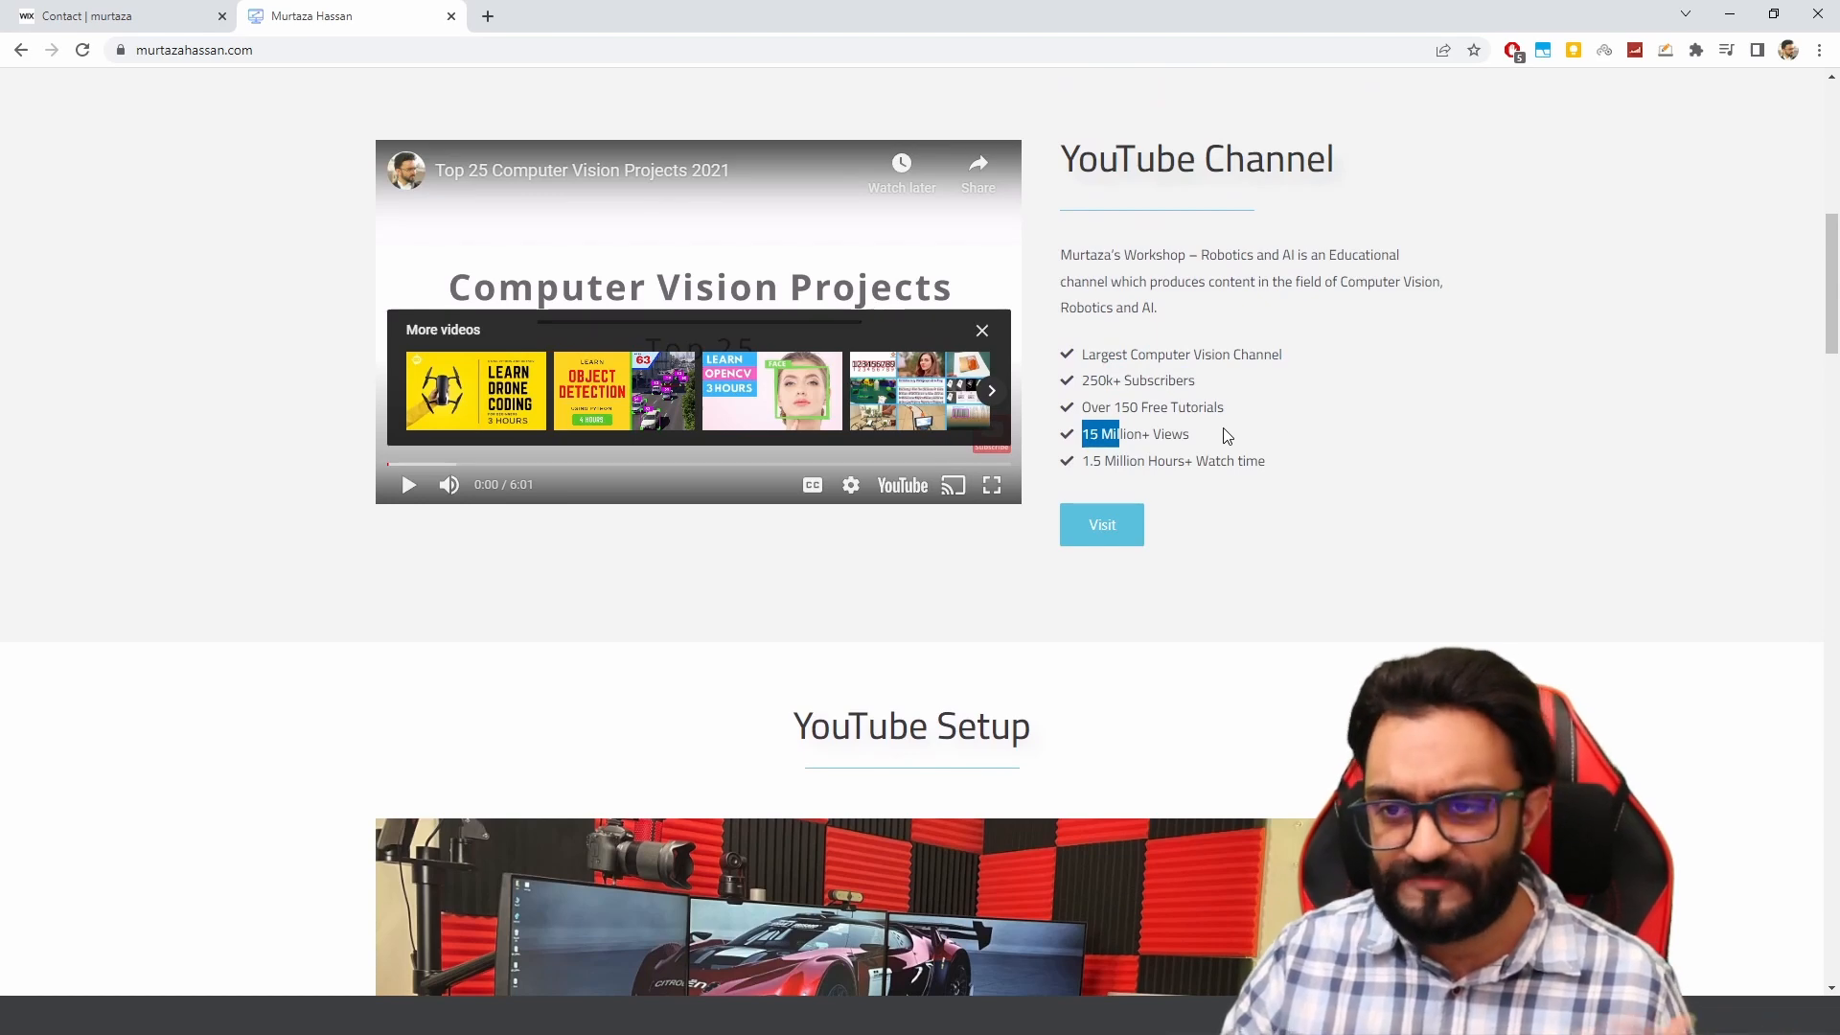
{"action": "scroll", "coordinate": [1222, 436], "scroll_direction": "down", "scroll_amount": 1}
{"action": "scroll", "coordinate": [924, 389], "scroll_direction": "down", "scroll_amount": 2}
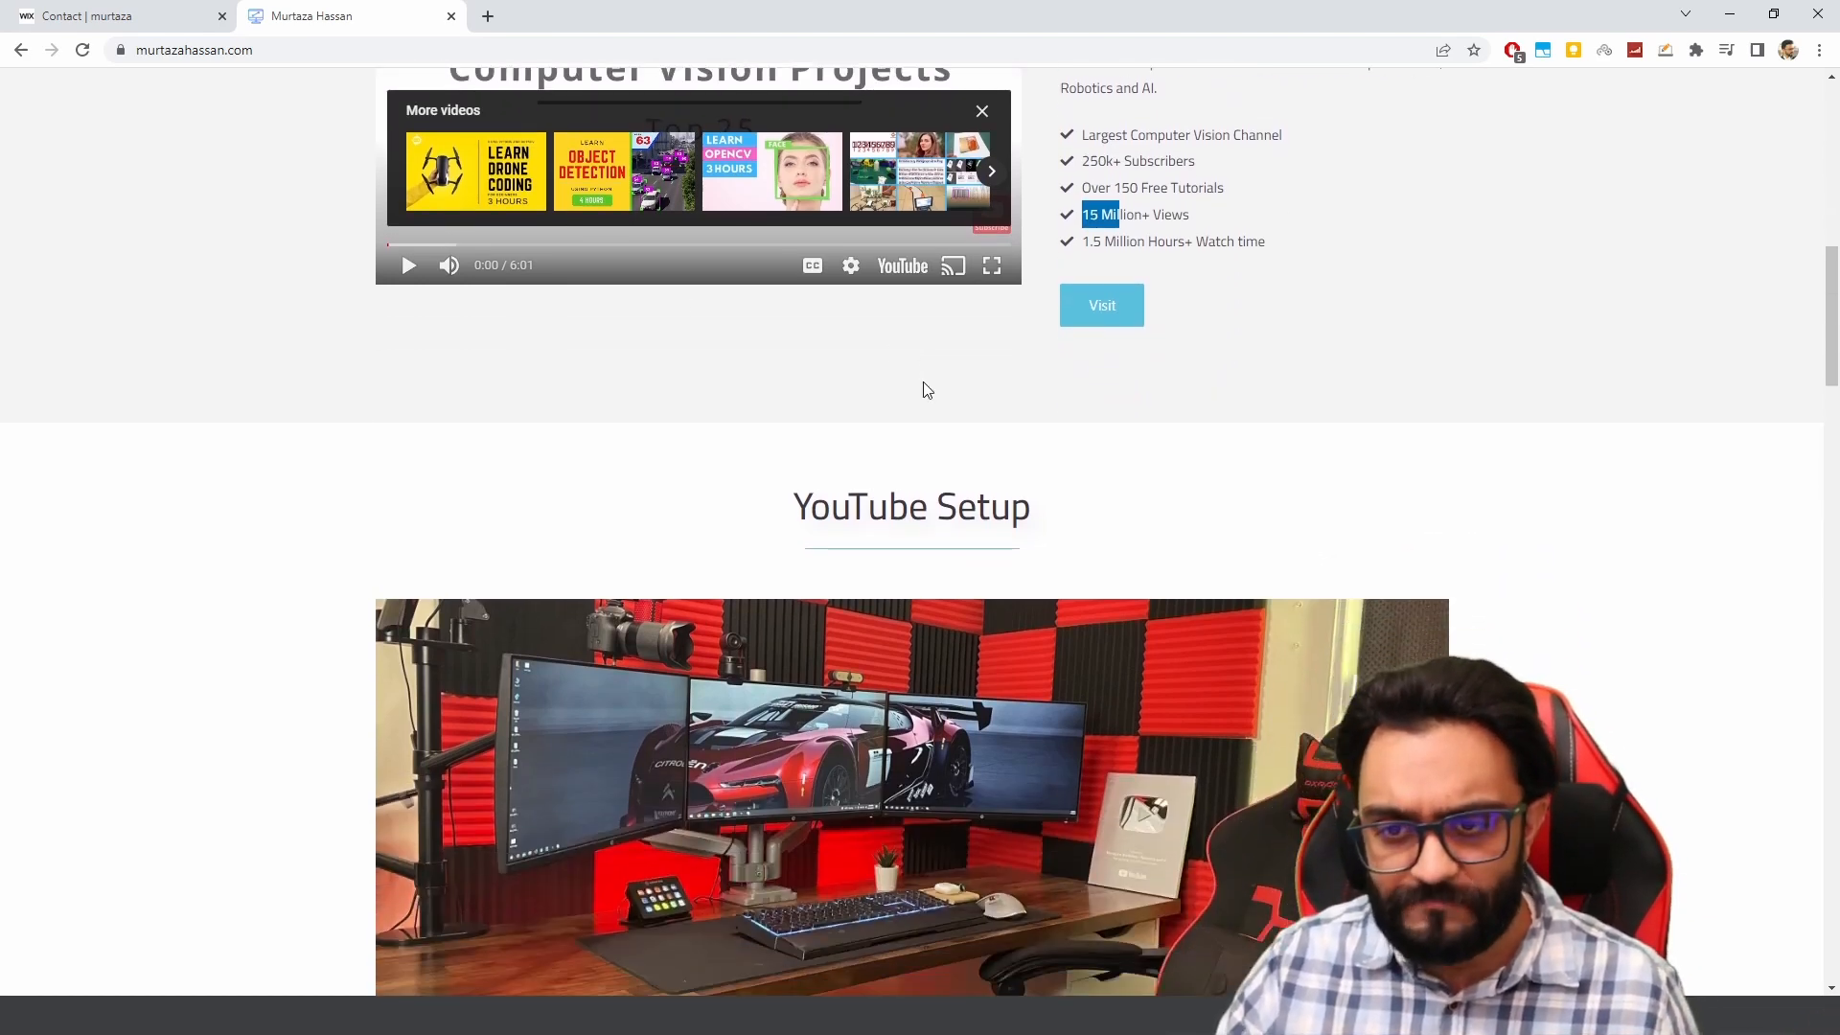
{"action": "scroll", "coordinate": [997, 501], "scroll_direction": "down", "scroll_amount": 5}
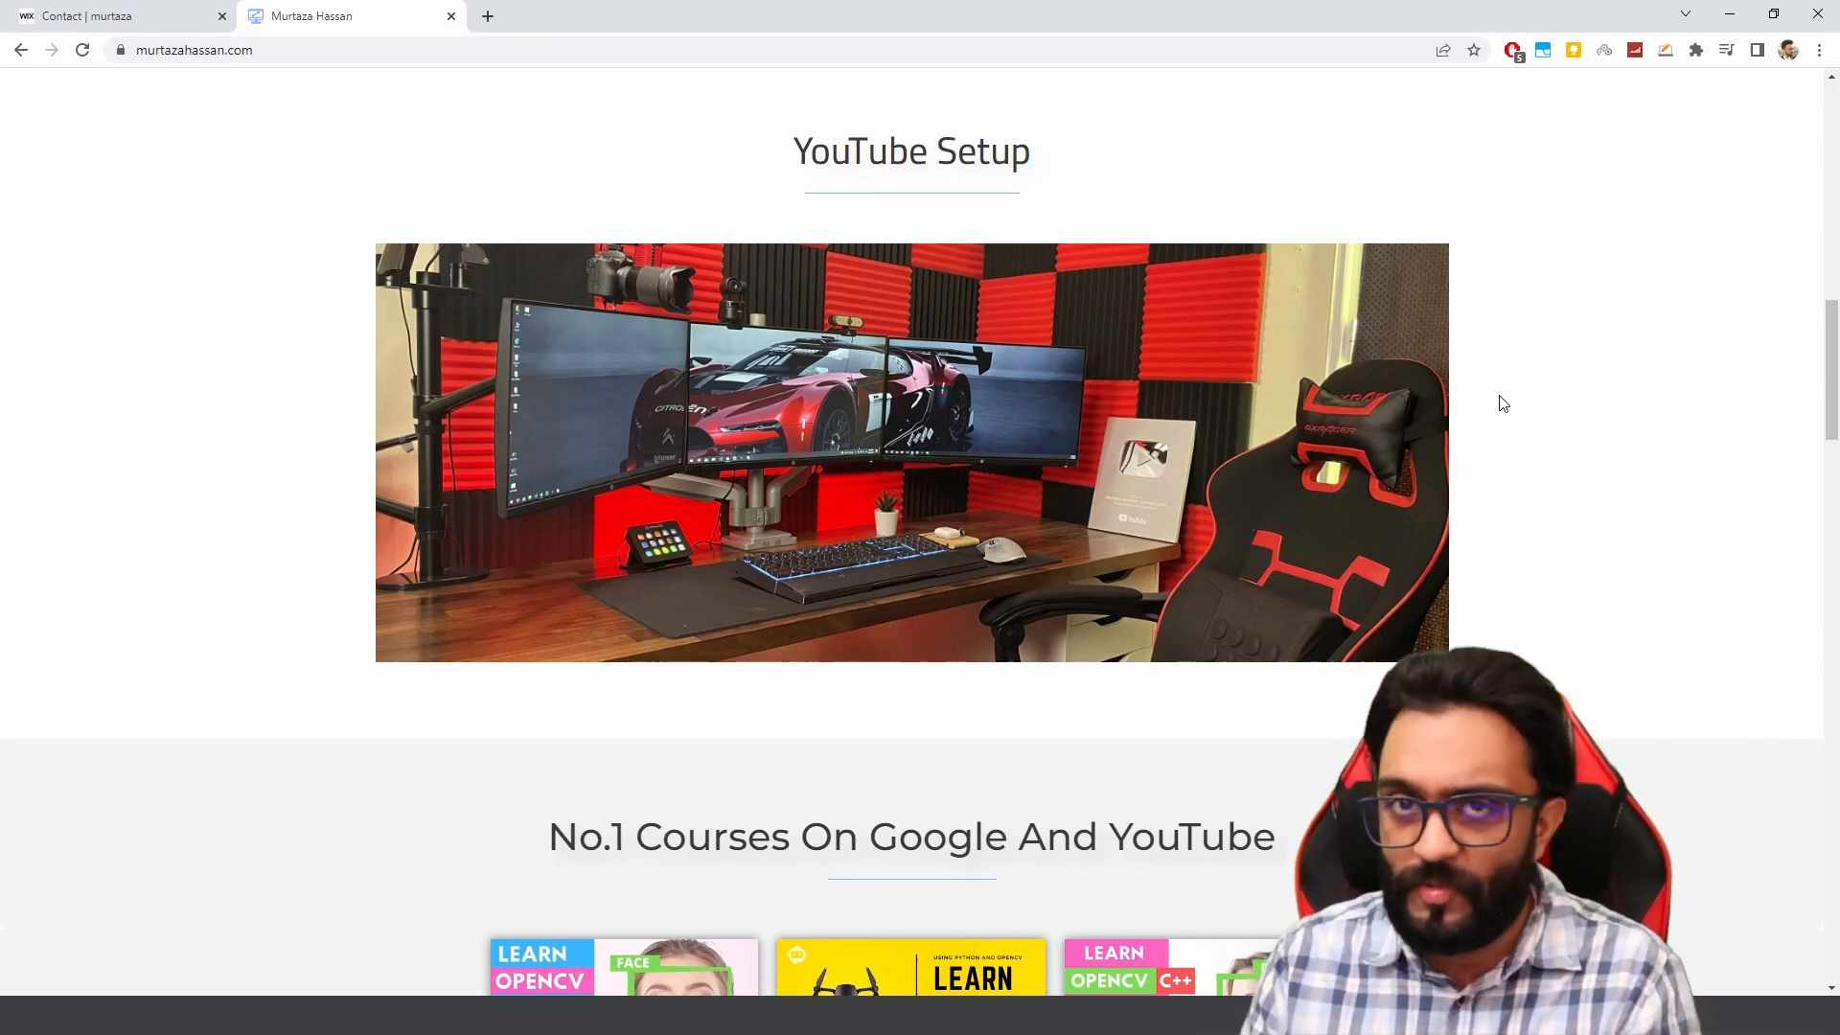
{"action": "scroll", "coordinate": [1535, 397], "scroll_direction": "down", "scroll_amount": 3}
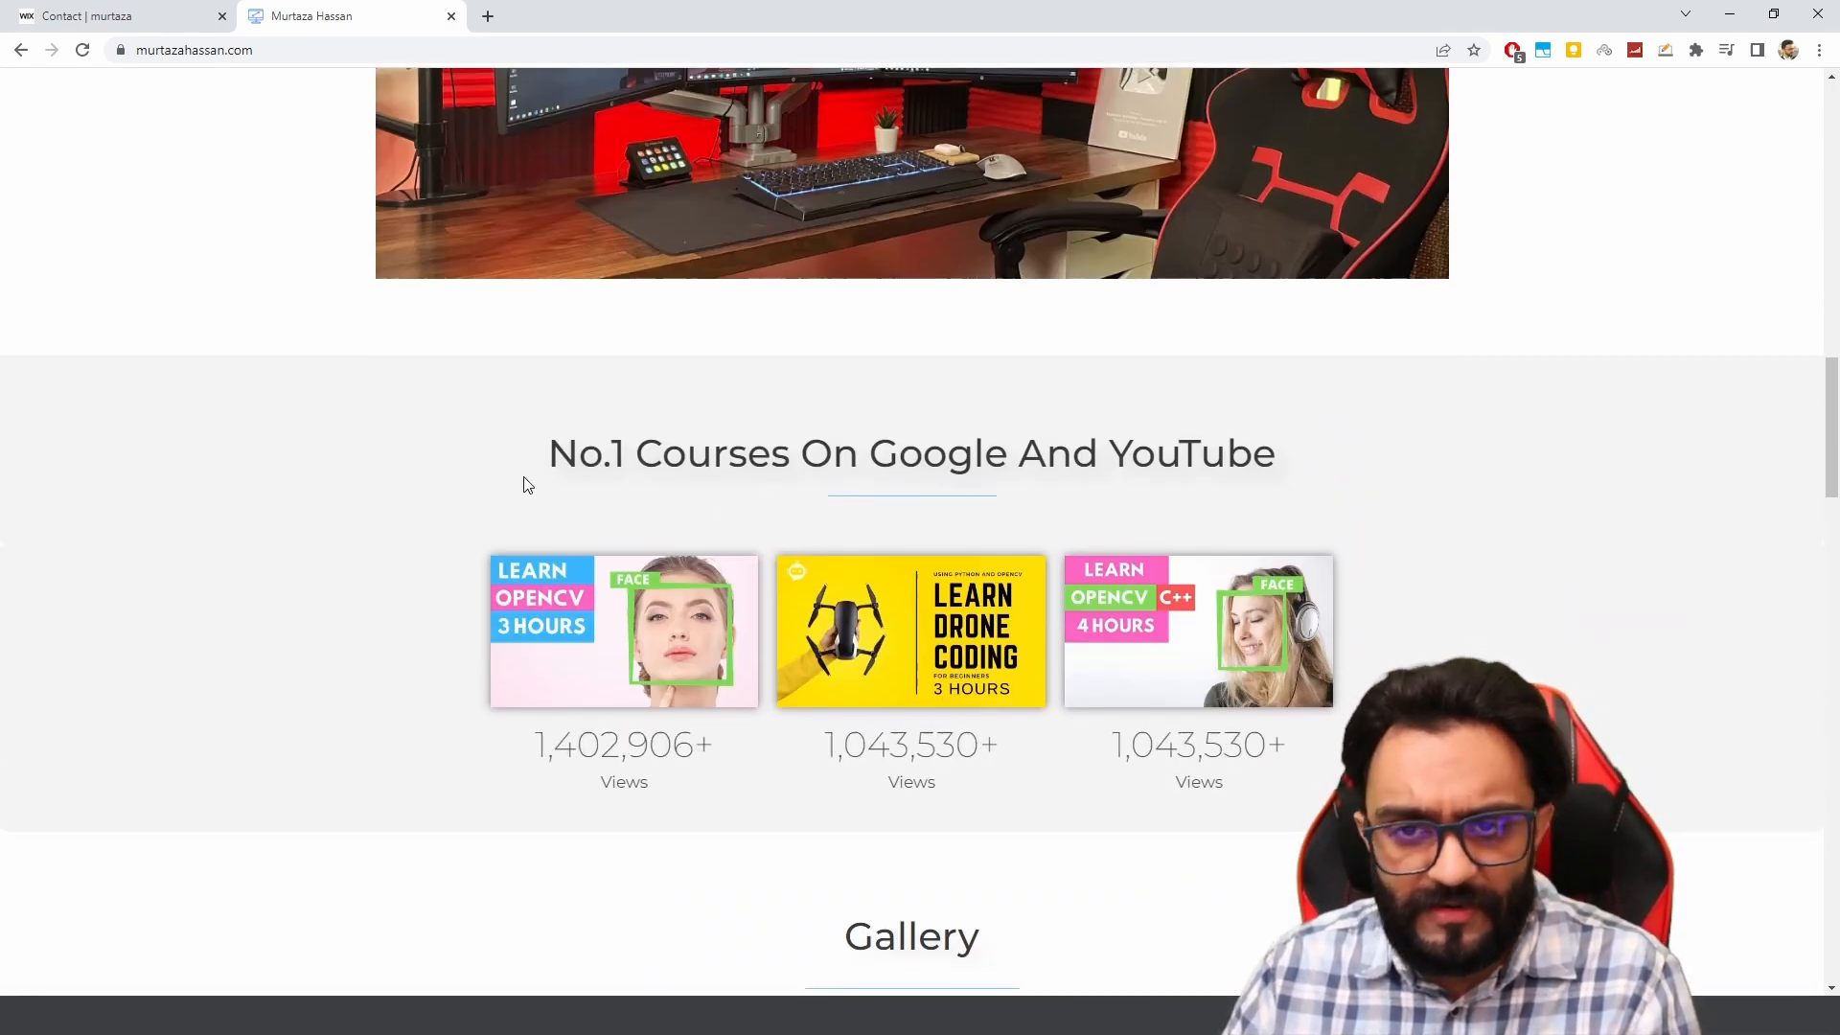
{"action": "left_click_drag", "start_coordinate": [522, 480], "coordinate": [1313, 476]}
{"action": "scroll", "coordinate": [1310, 464], "scroll_direction": "down", "scroll_amount": 4}
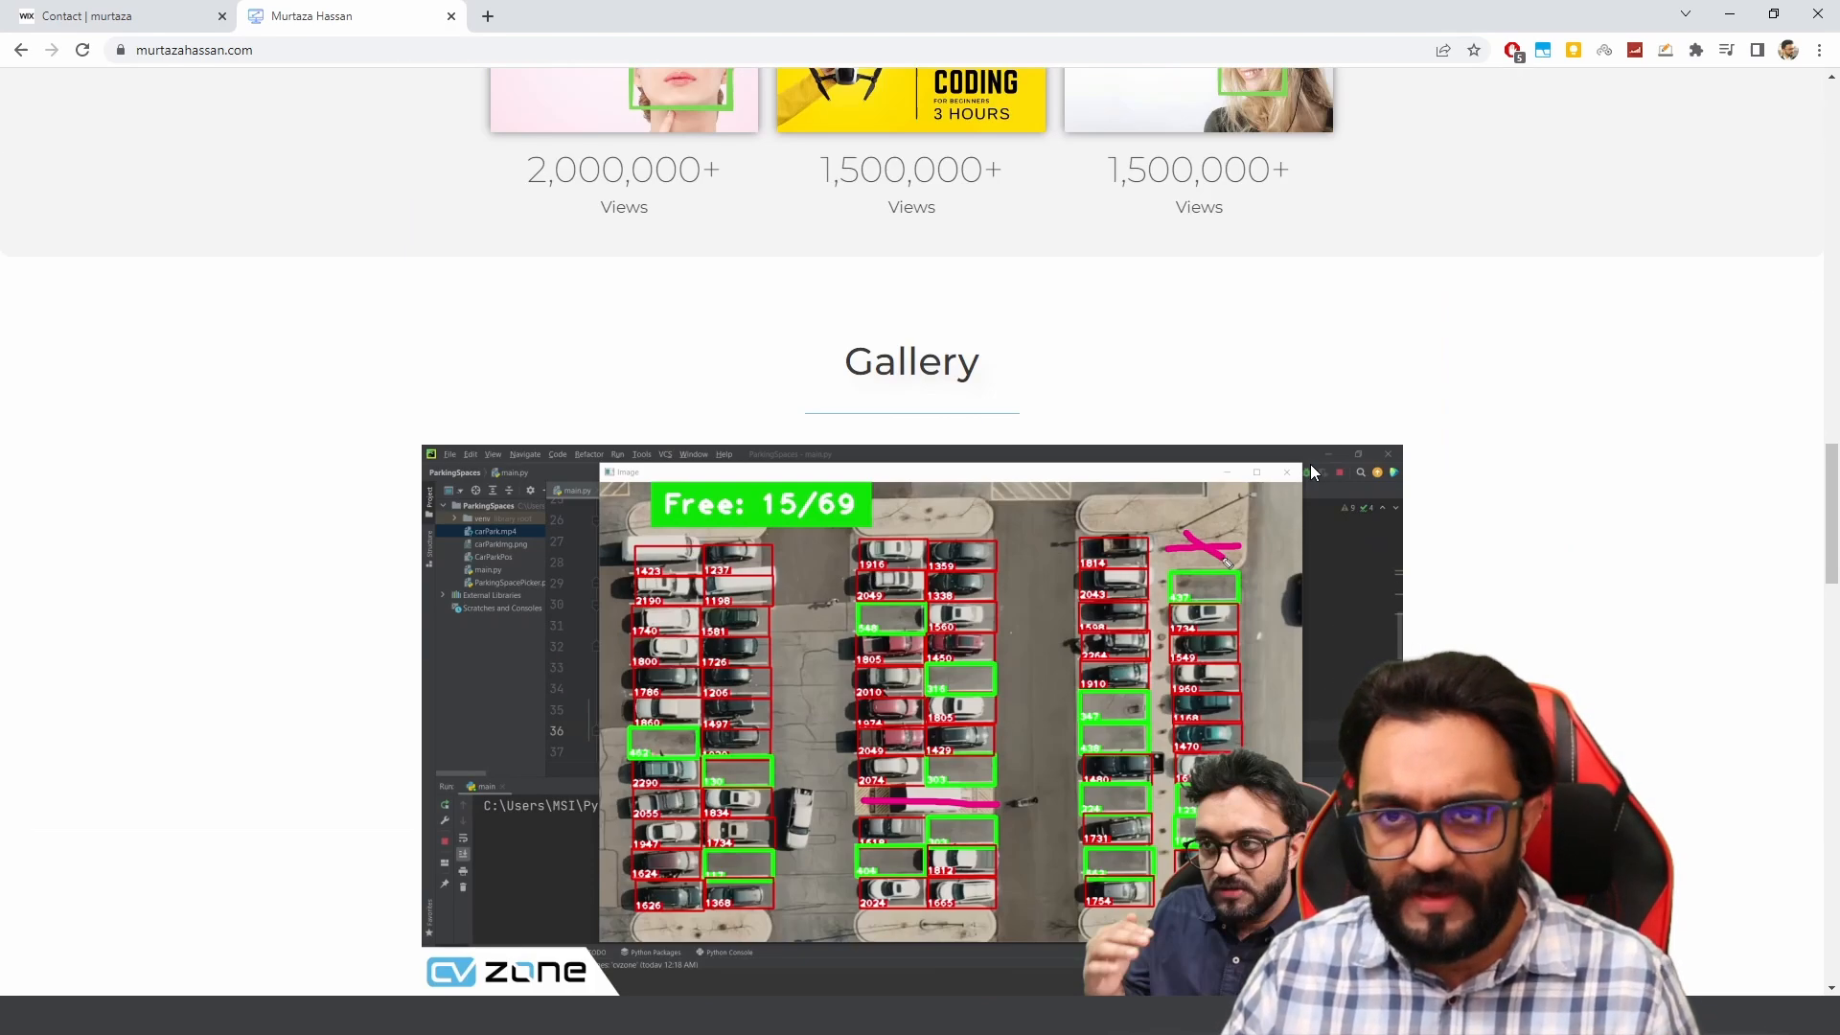
{"action": "scroll", "coordinate": [1133, 446], "scroll_direction": "up", "scroll_amount": 1}
{"action": "scroll", "coordinate": [1106, 423], "scroll_direction": "up", "scroll_amount": 1}
{"action": "scroll", "coordinate": [1073, 382], "scroll_direction": "up", "scroll_amount": 2}
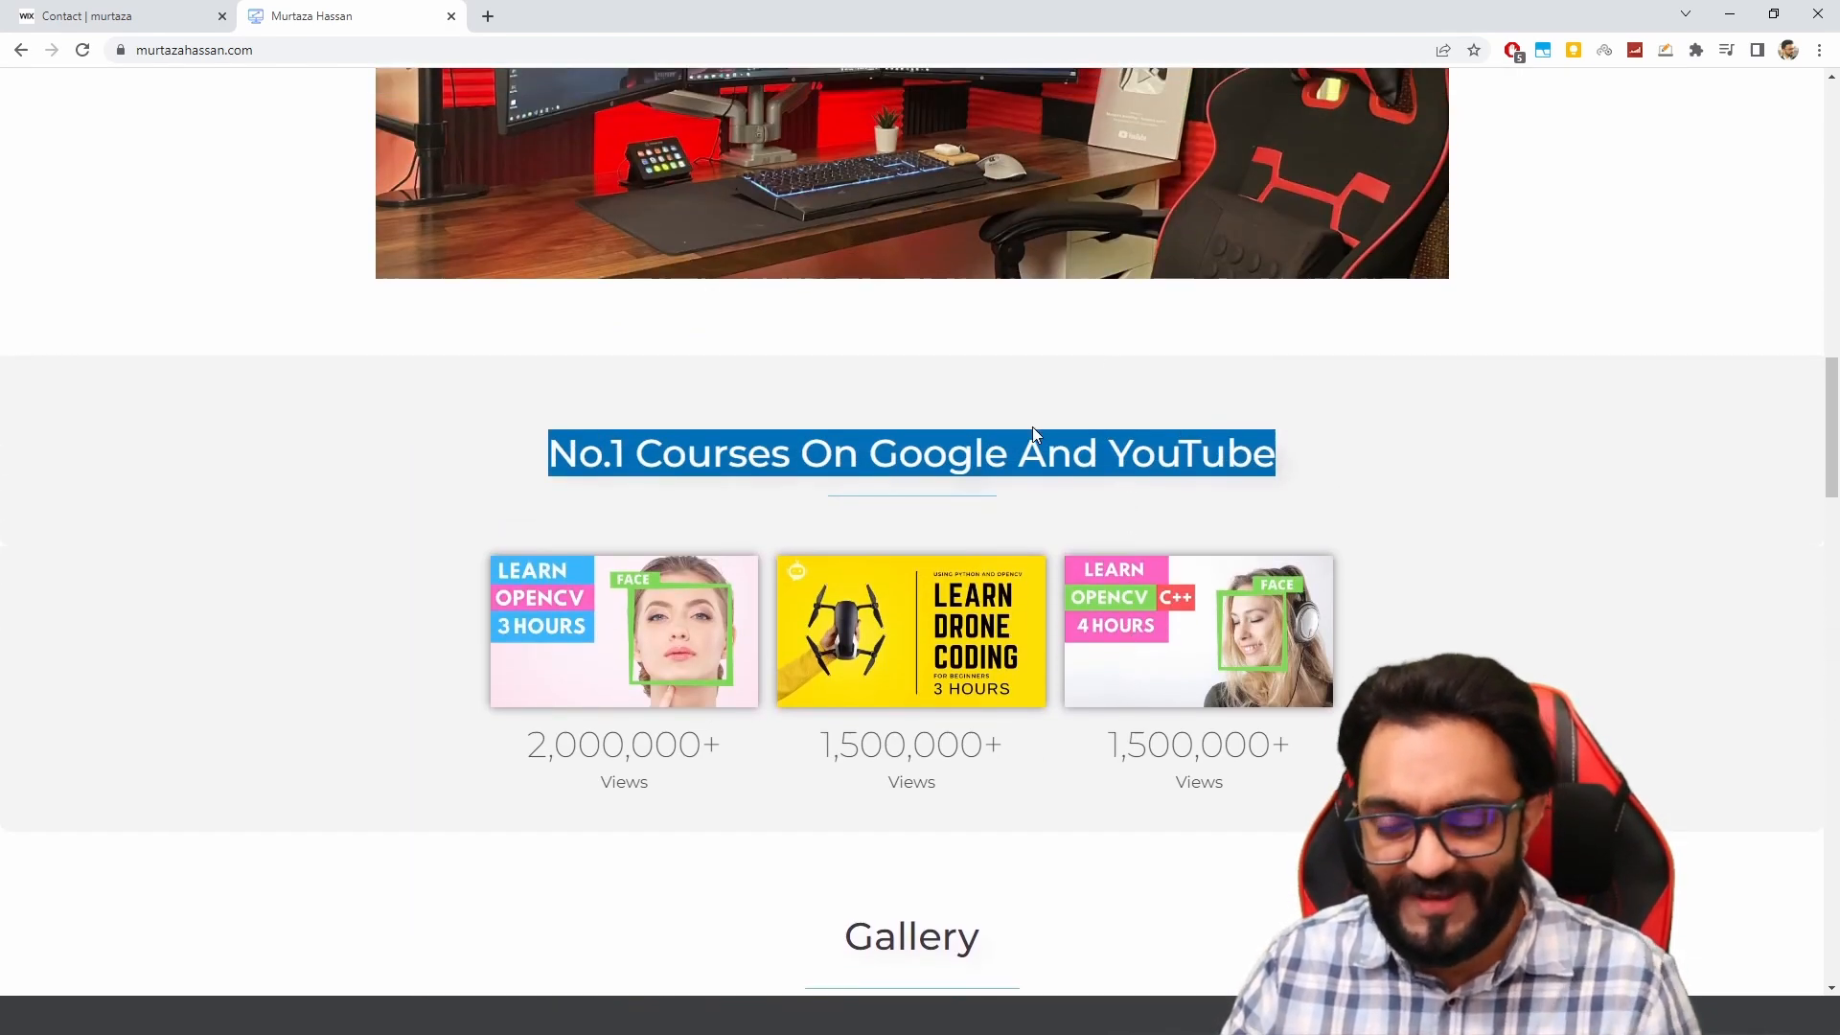
{"action": "scroll", "coordinate": [1006, 452], "scroll_direction": "down", "scroll_amount": 2}
{"action": "scroll", "coordinate": [936, 508], "scroll_direction": "down", "scroll_amount": 2}
{"action": "scroll", "coordinate": [978, 432], "scroll_direction": "down", "scroll_amount": 2}
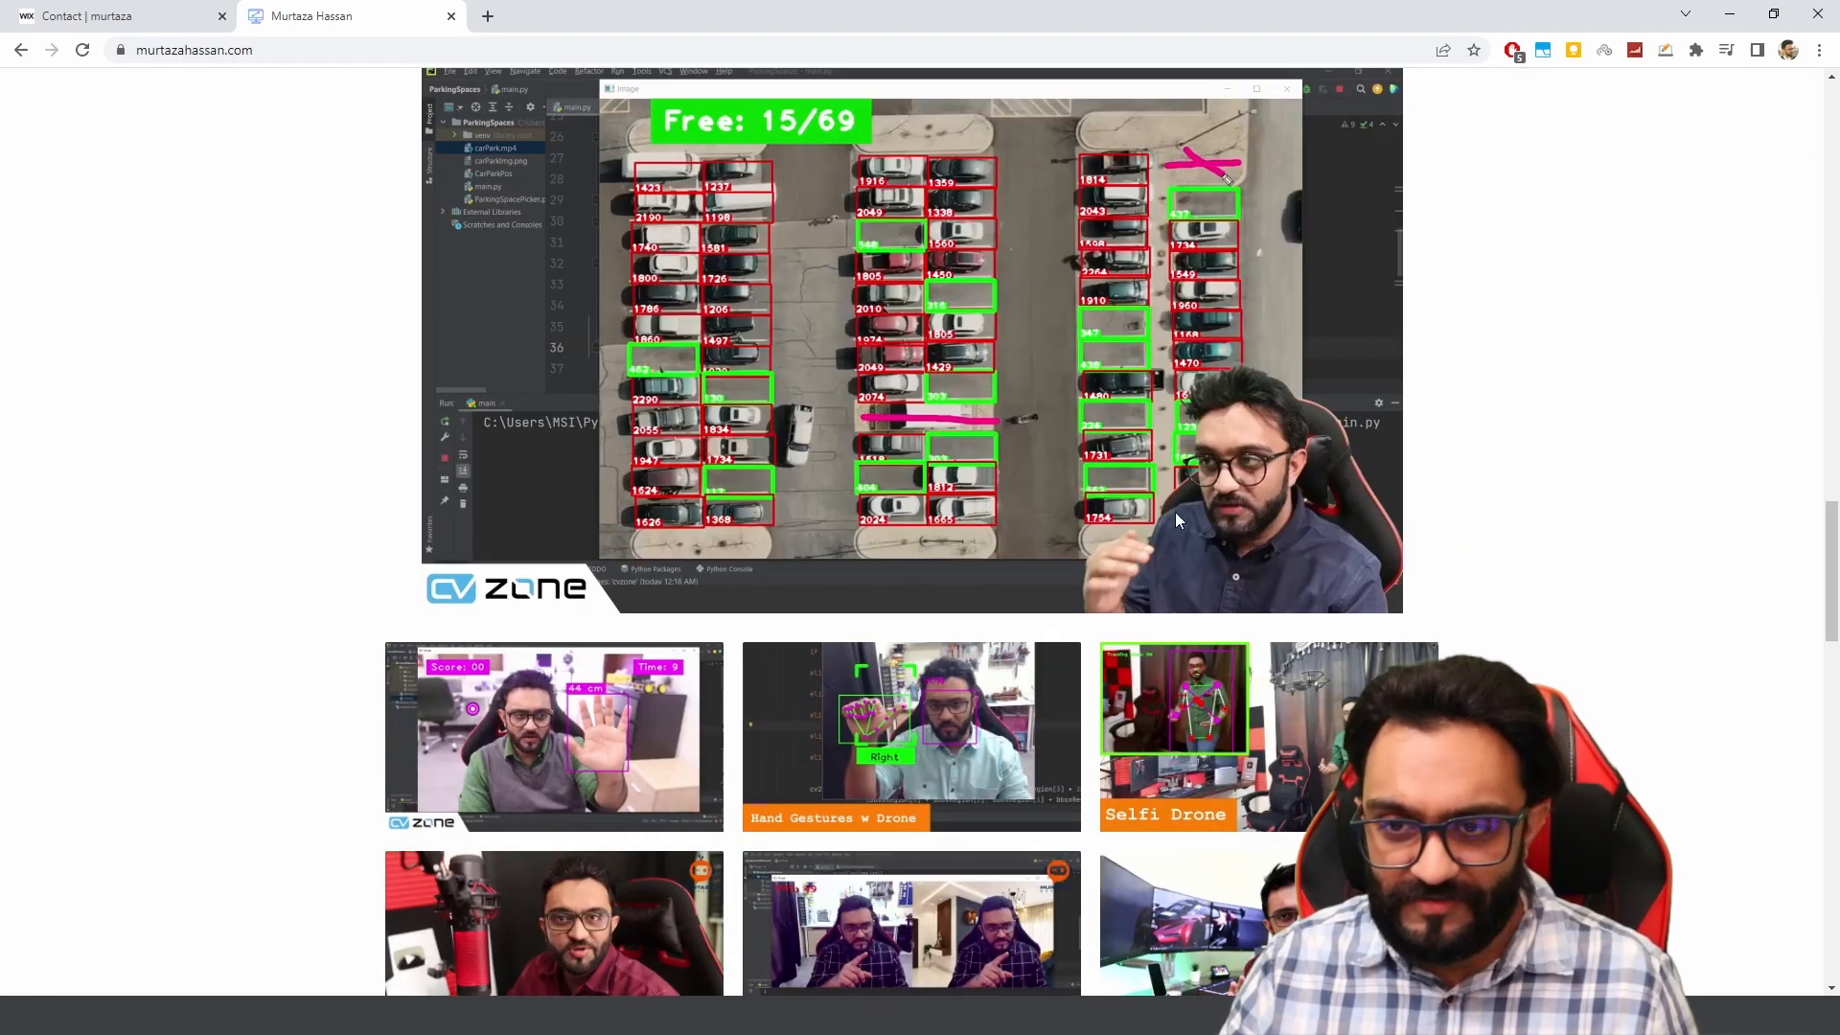
{"action": "scroll", "coordinate": [1006, 604], "scroll_direction": "down", "scroll_amount": 2}
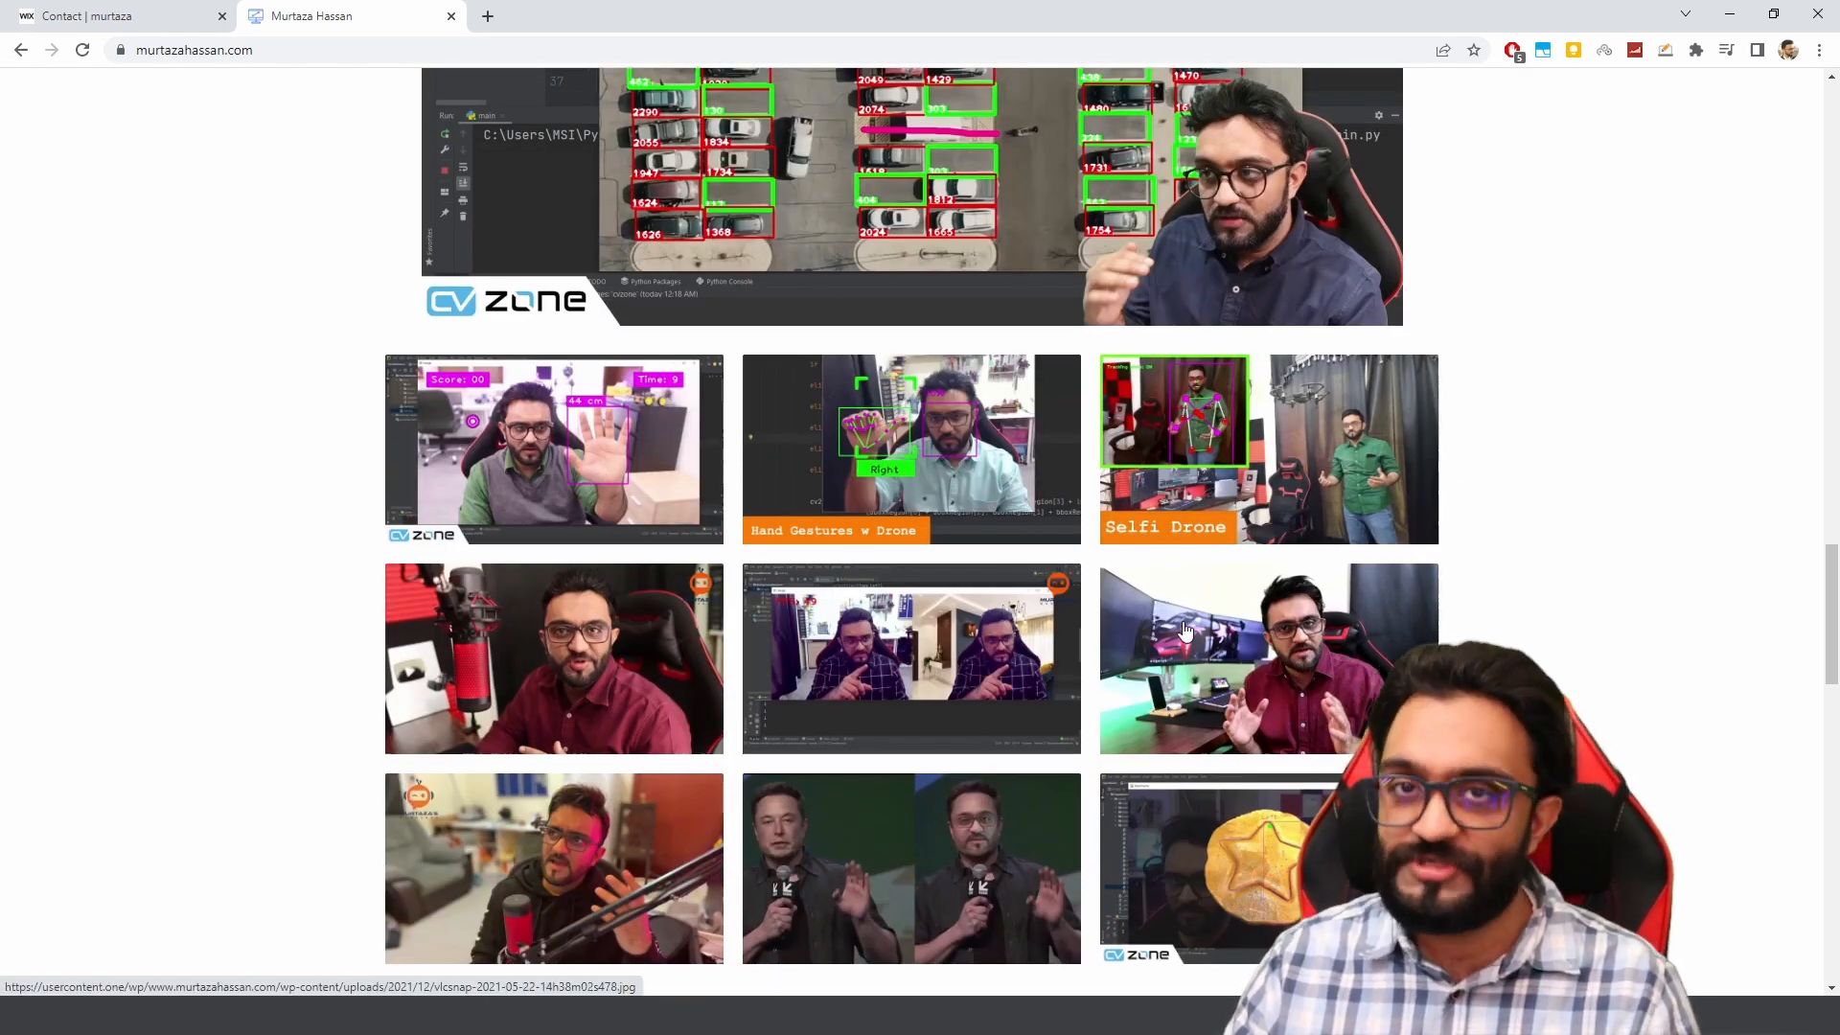
{"action": "scroll", "coordinate": [1185, 633], "scroll_direction": "down", "scroll_amount": 2}
{"action": "scroll", "coordinate": [1182, 626], "scroll_direction": "down", "scroll_amount": 3}
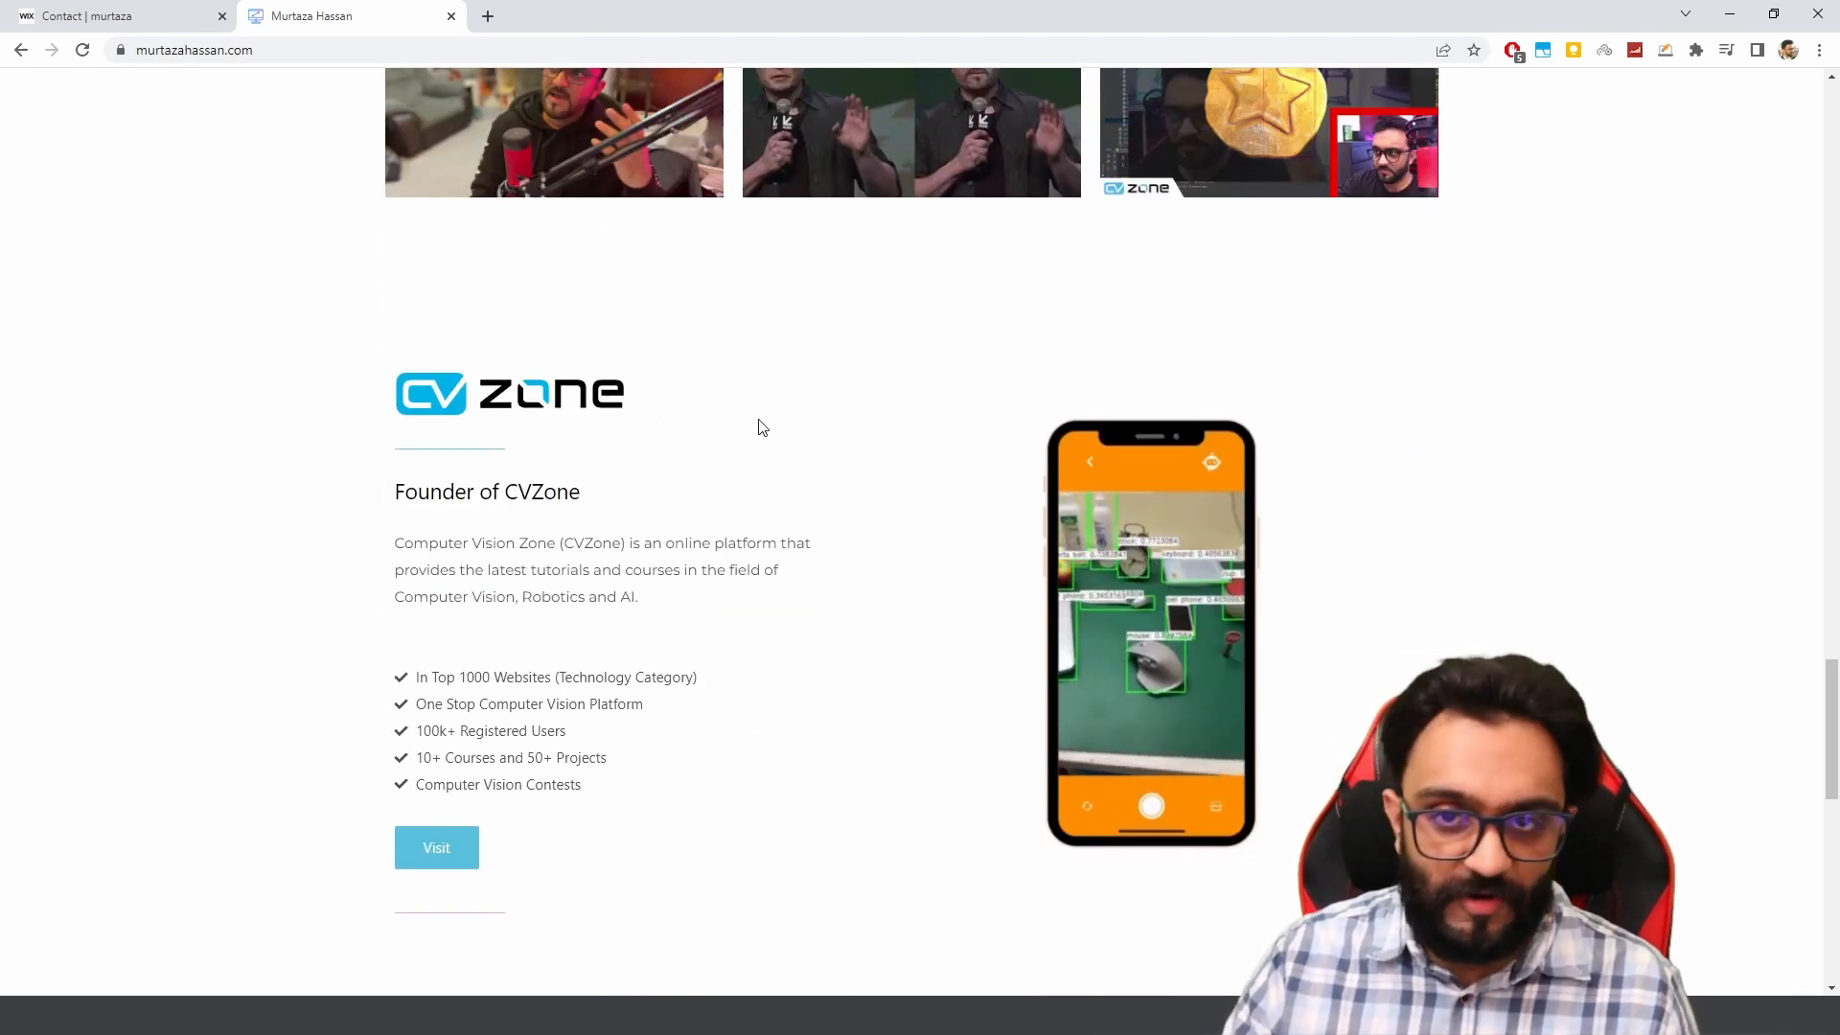
Step: Highlight the Founder of CVZone heading and its five achievement lines
{"action": "left_click_drag", "start_coordinate": [467, 492], "coordinate": [576, 492]}
{"action": "left_click", "coordinate": [589, 523]}
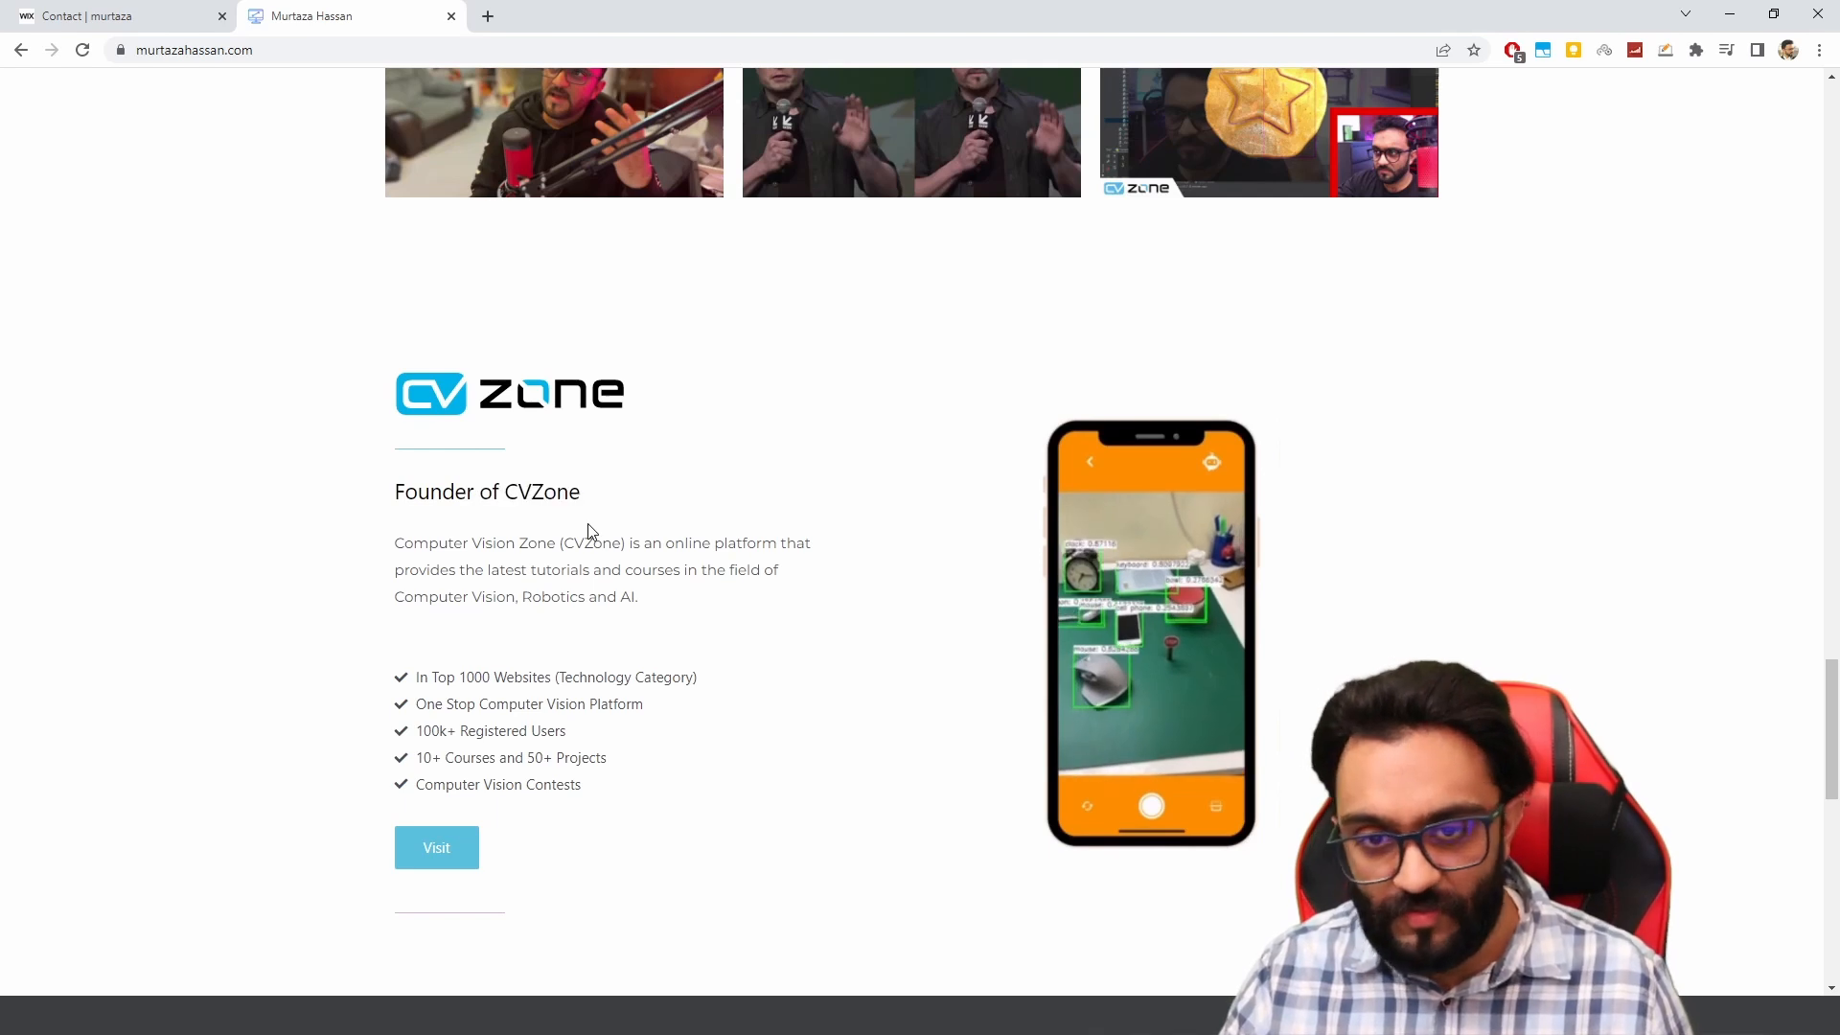
{"action": "mouse_move", "coordinate": [427, 677]}
{"action": "left_mouse_down"}
{"action": "mouse_move", "coordinate": [555, 706]}
{"action": "mouse_move", "coordinate": [668, 786]}
{"action": "left_mouse_up"}
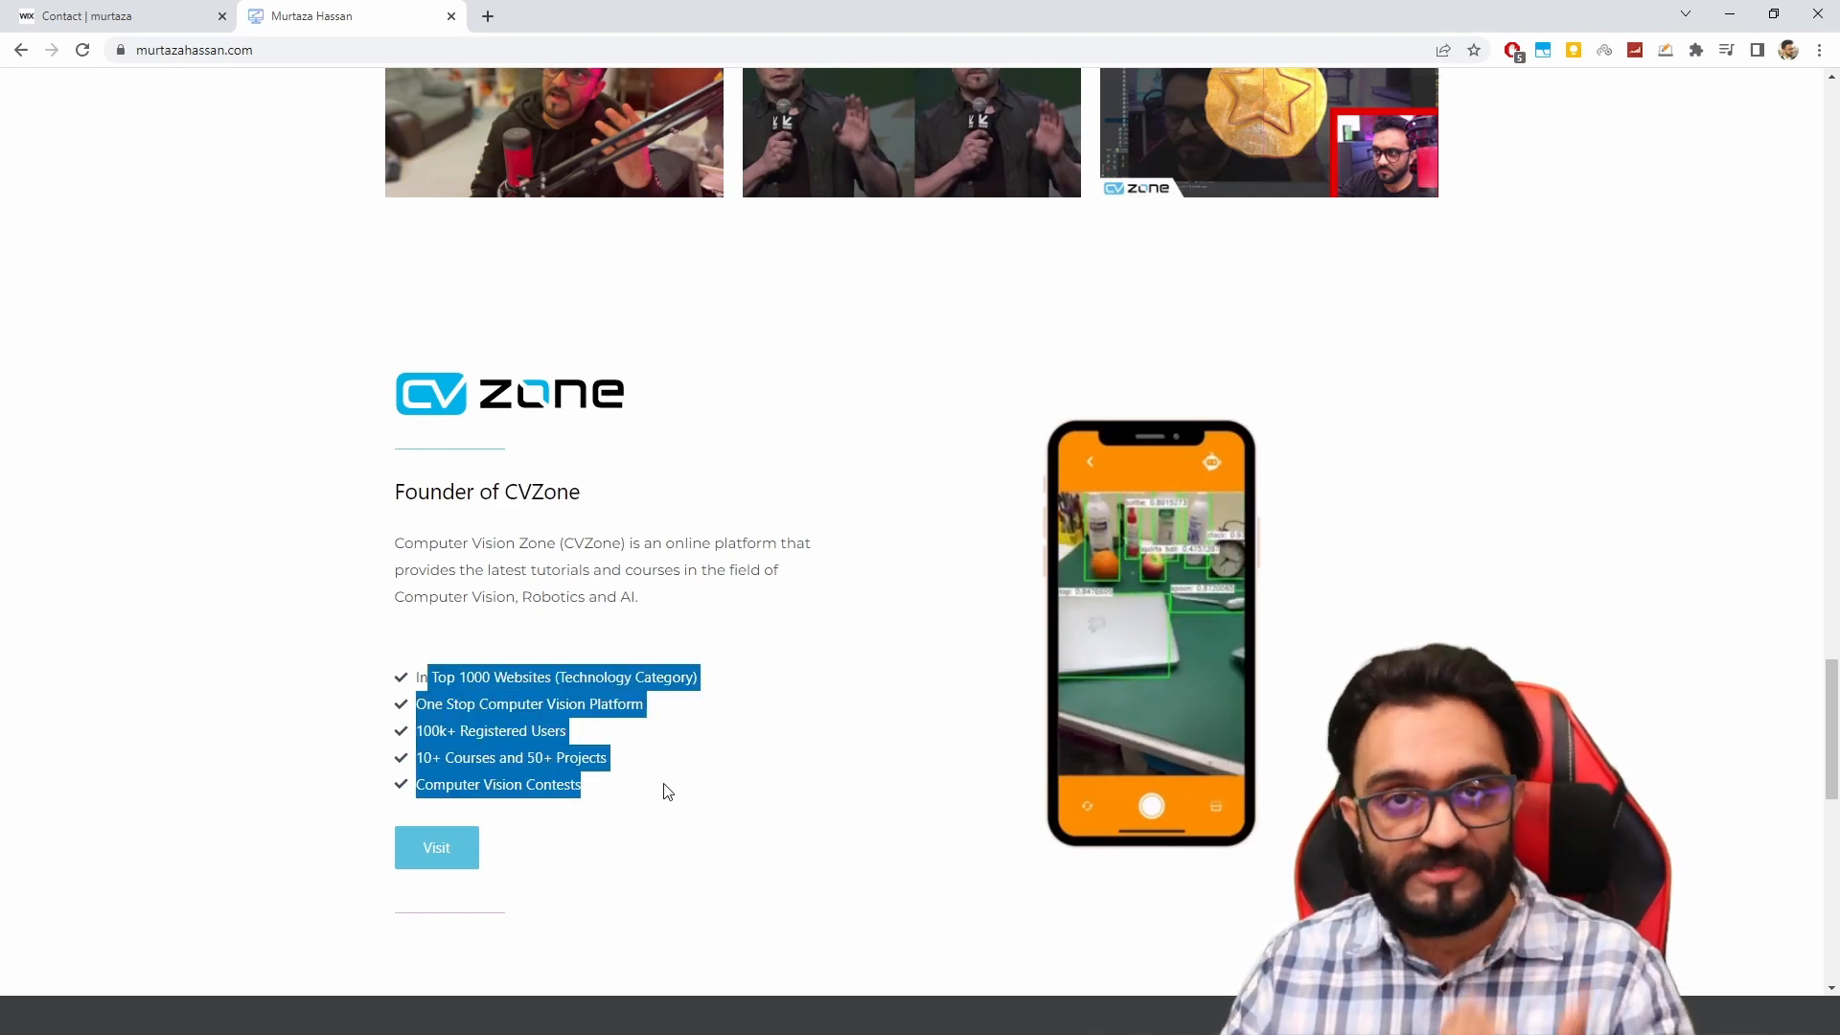
{"action": "left_click", "coordinate": [658, 783]}
{"action": "scroll", "coordinate": [675, 733], "scroll_direction": "down", "scroll_amount": 2}
{"action": "scroll", "coordinate": [688, 705], "scroll_direction": "down", "scroll_amount": 3}
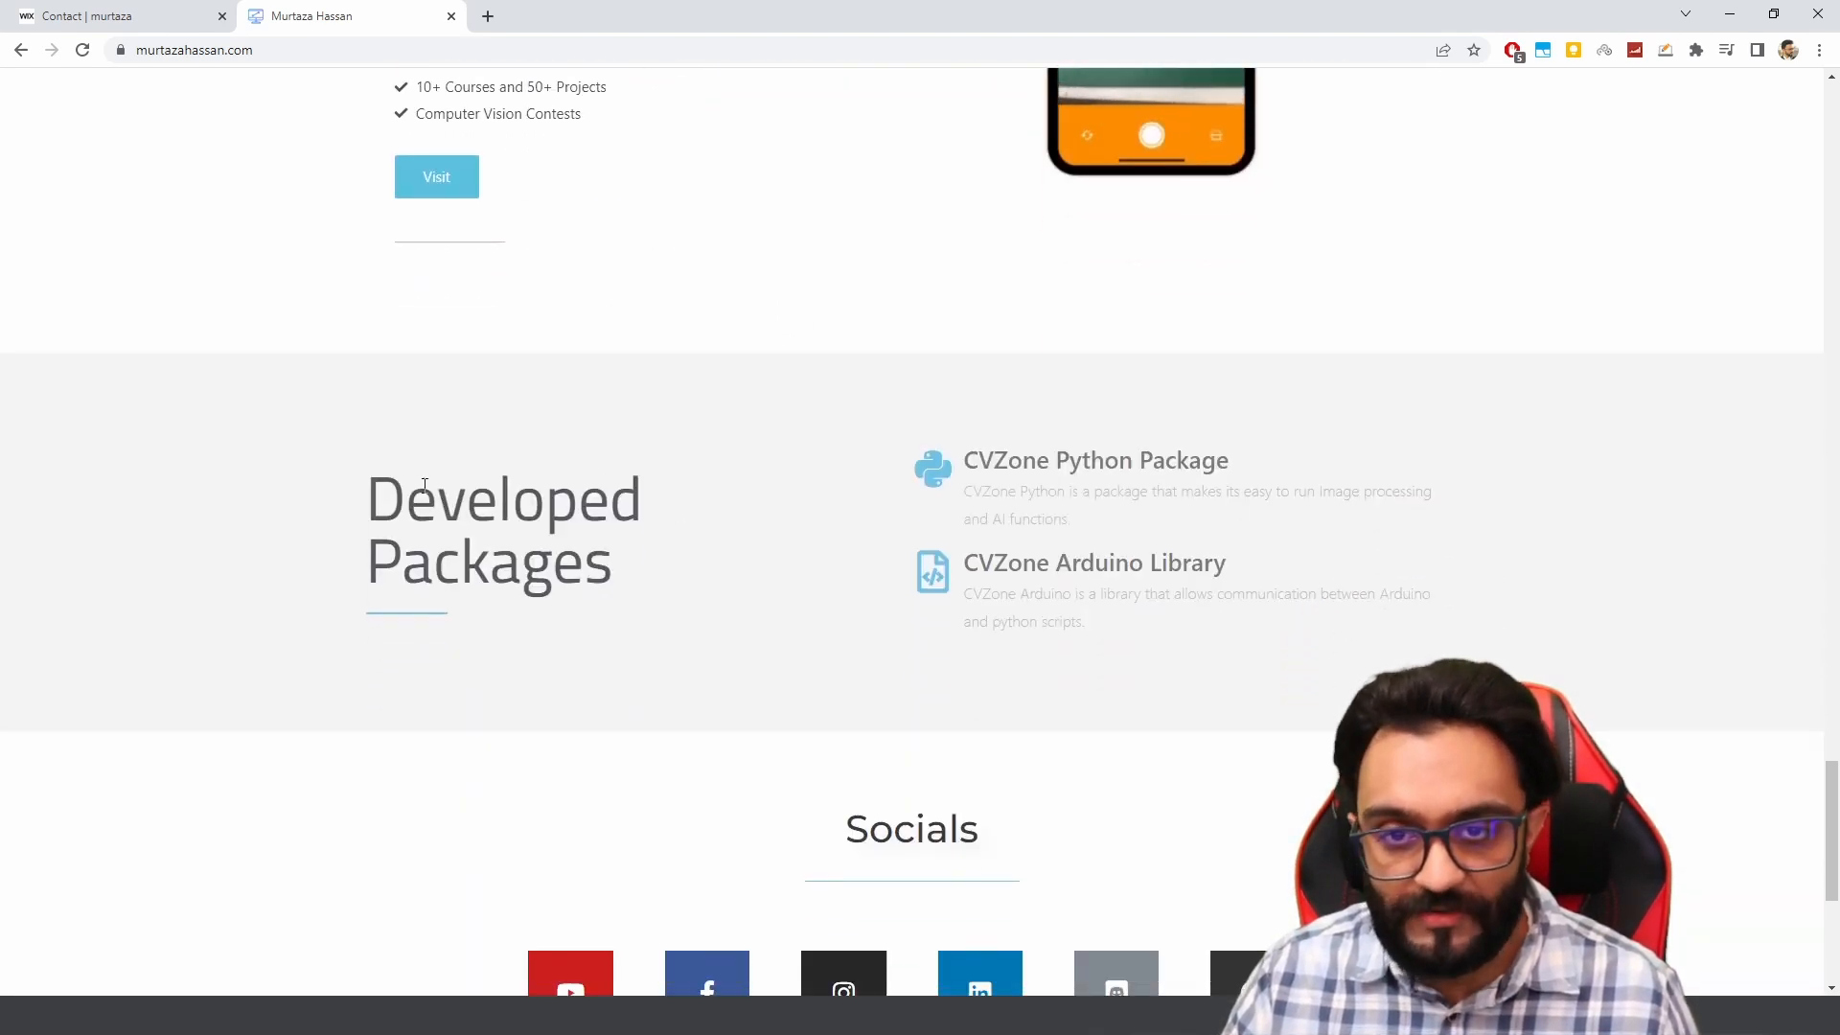
Step: Highlight the Developed Packages heading and the contact email address in the footer
{"action": "left_click_drag", "start_coordinate": [366, 489], "coordinate": [626, 551]}
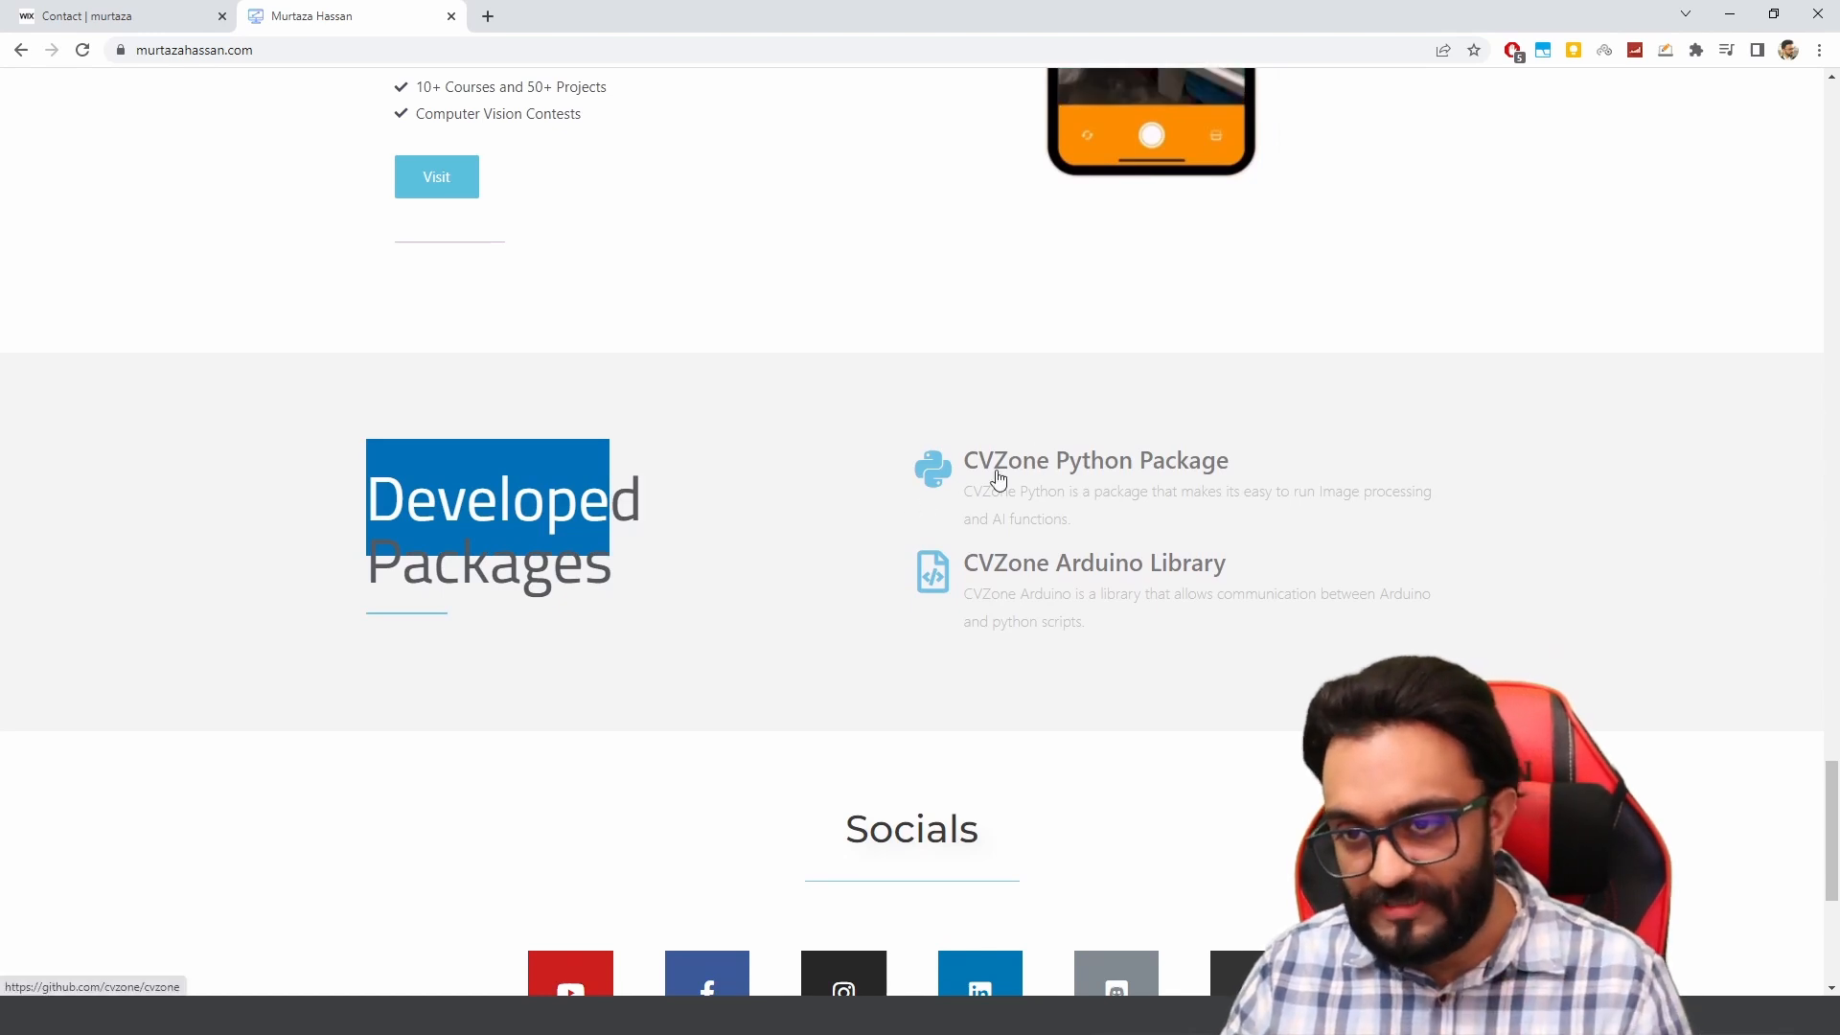
{"action": "scroll", "coordinate": [853, 530], "scroll_direction": "down", "scroll_amount": 2}
{"action": "scroll", "coordinate": [1173, 628], "scroll_direction": "down", "scroll_amount": 1}
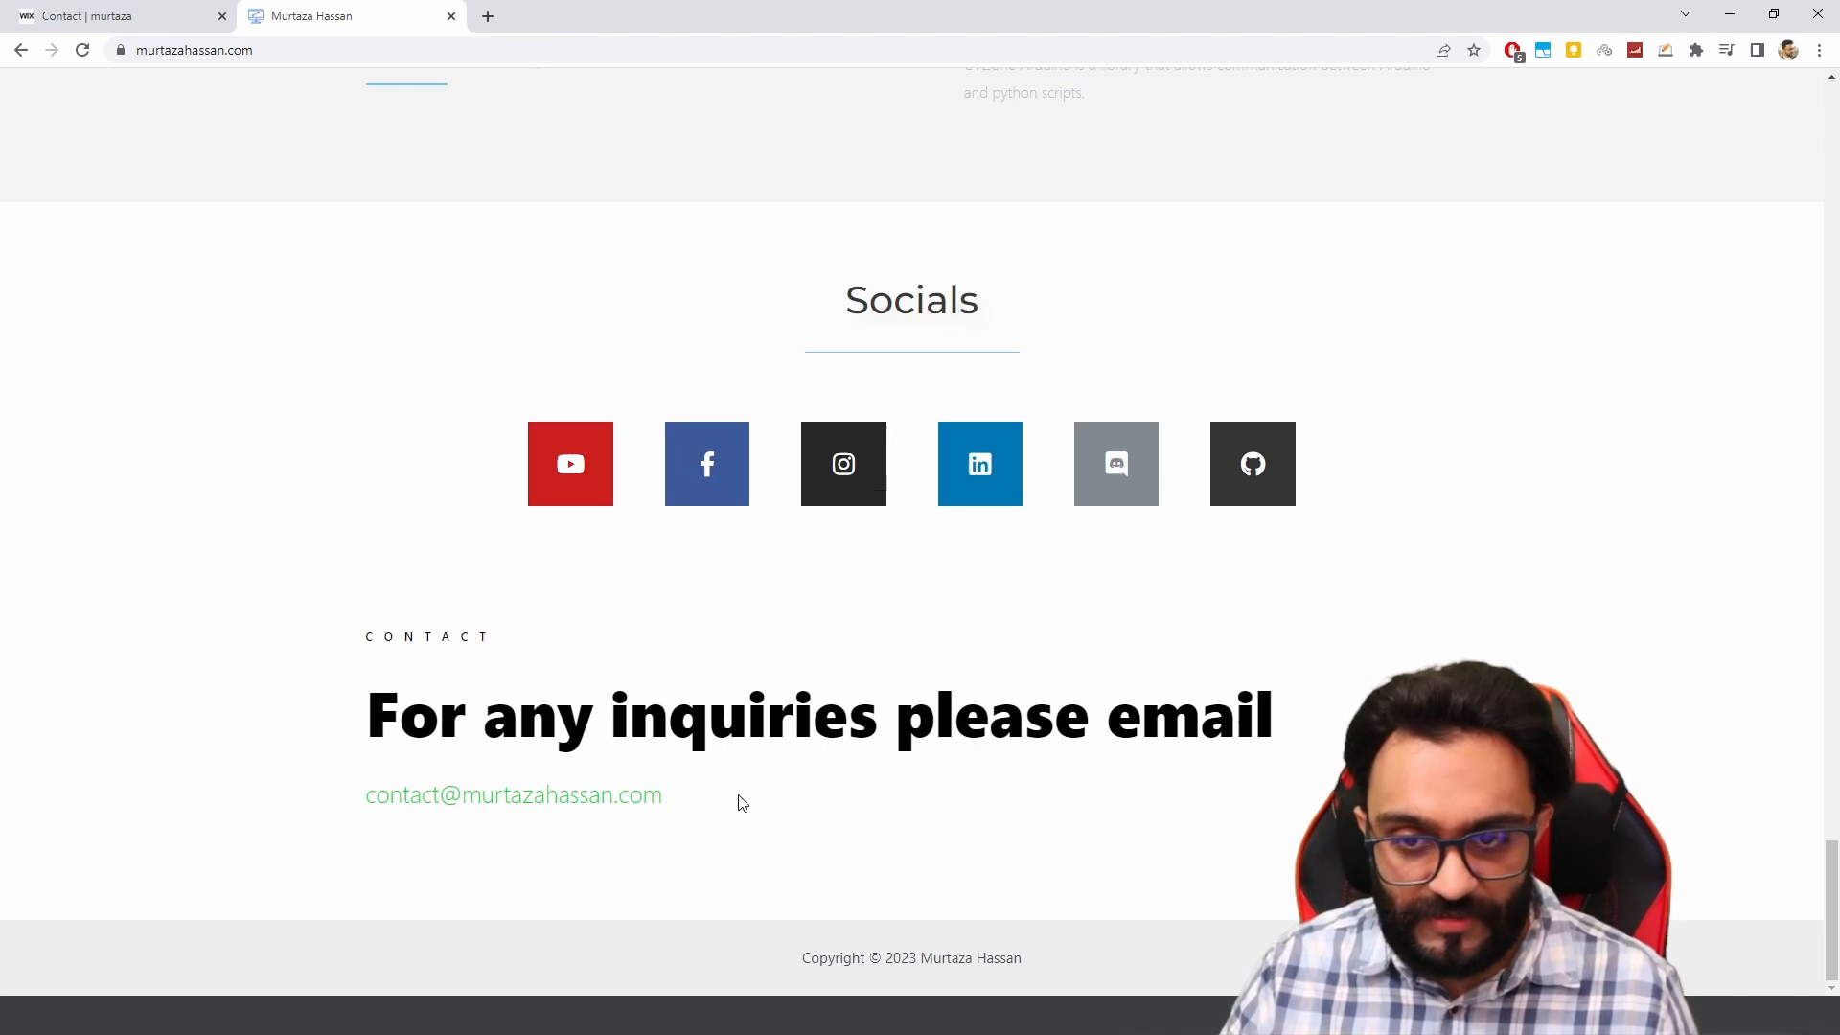
{"action": "left_click_drag", "start_coordinate": [736, 800], "coordinate": [259, 788]}
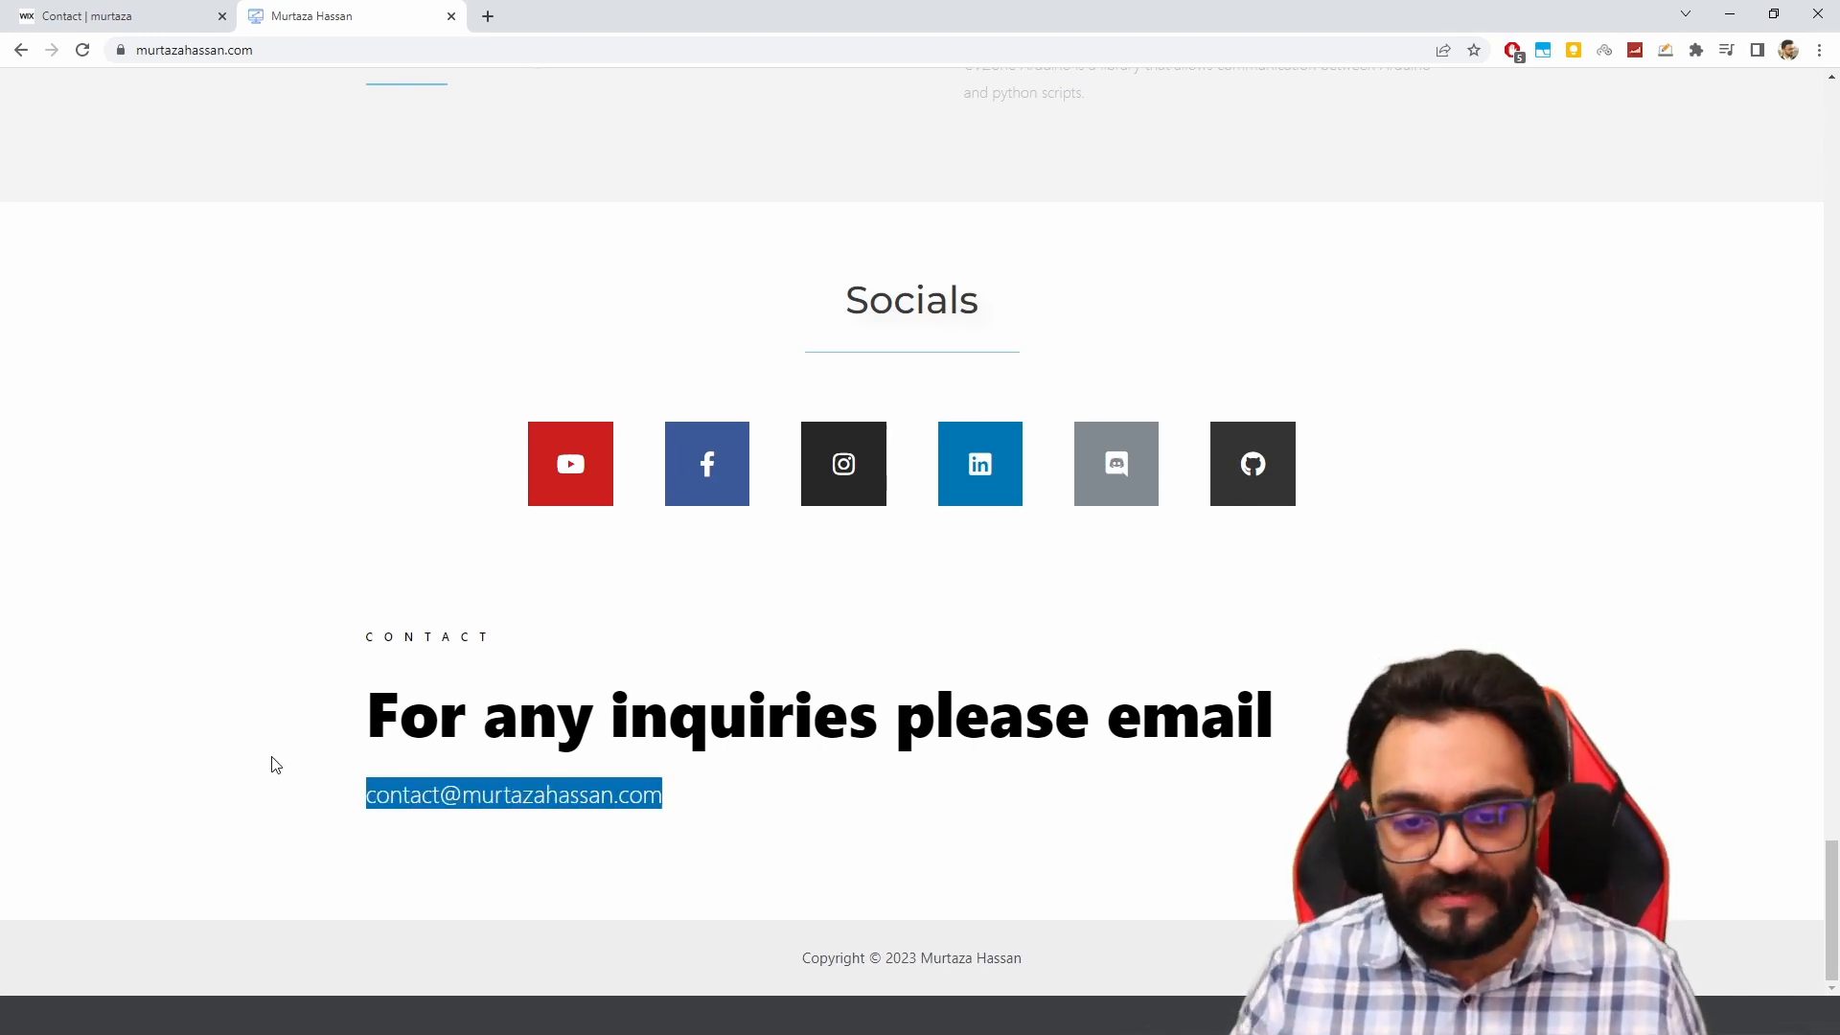
{"action": "scroll", "coordinate": [1077, 712], "scroll_direction": "up", "scroll_amount": 4}
{"action": "scroll", "coordinate": [1076, 711], "scroll_direction": "up", "scroll_amount": 10}
{"action": "scroll", "coordinate": [1076, 712], "scroll_direction": "up", "scroll_amount": 10}
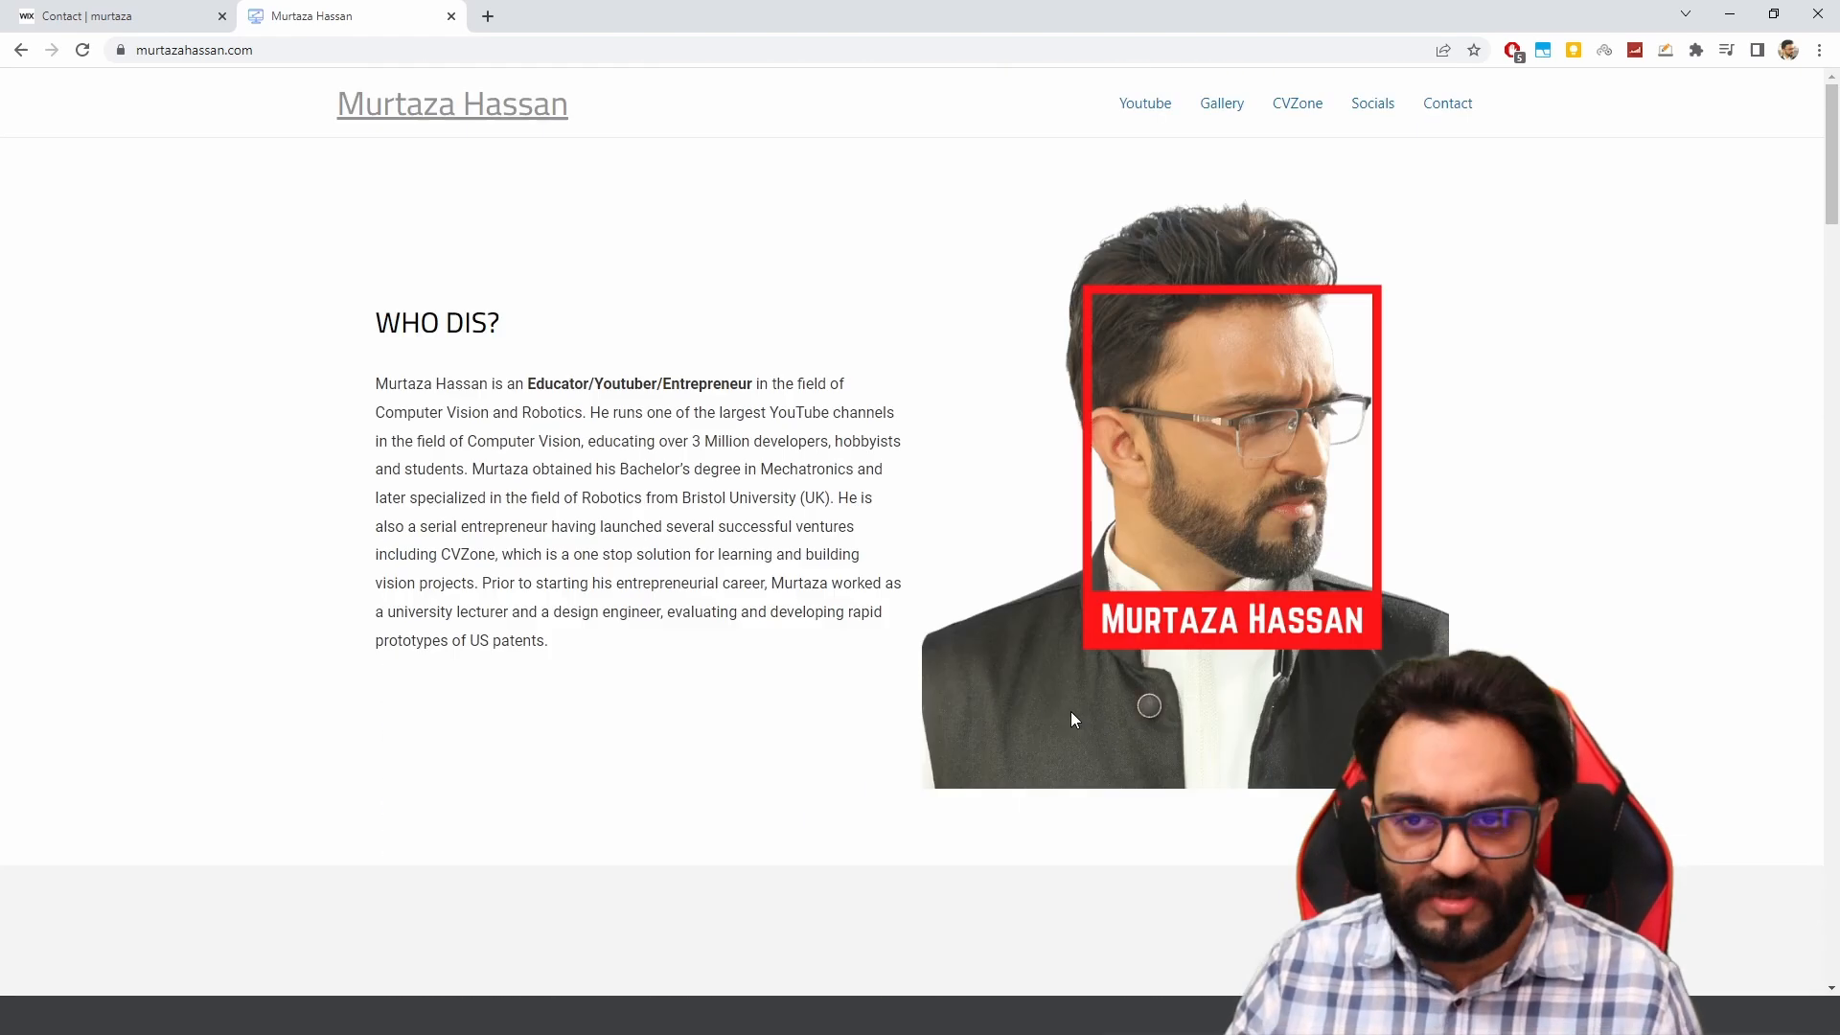